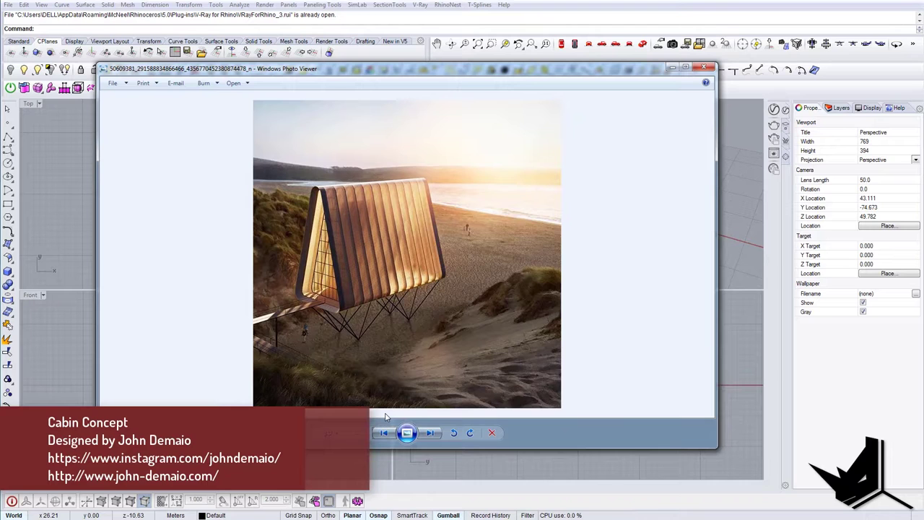
# - Look through the cabin reference images, comparing the exterior and elevation renderings
pyautogui.click(431, 433)
pyautogui.click(436, 437)
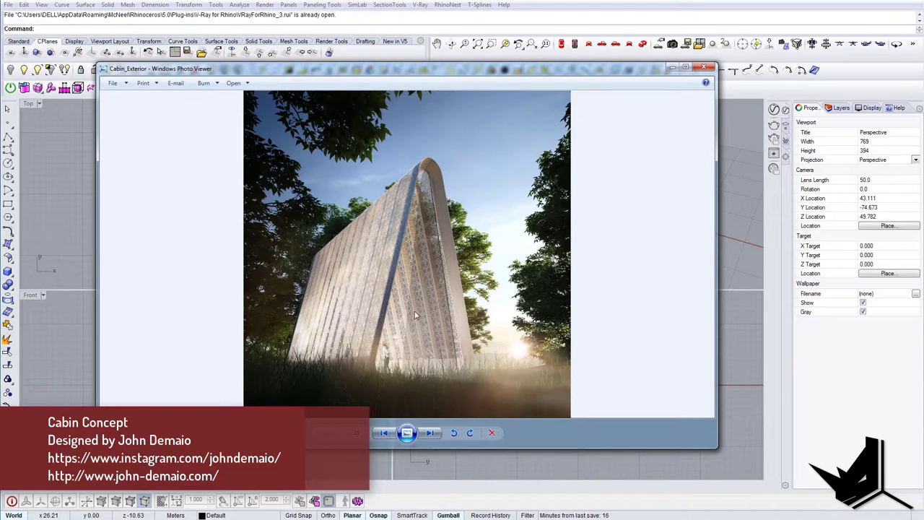
pyautogui.click(431, 433)
pyautogui.click(436, 433)
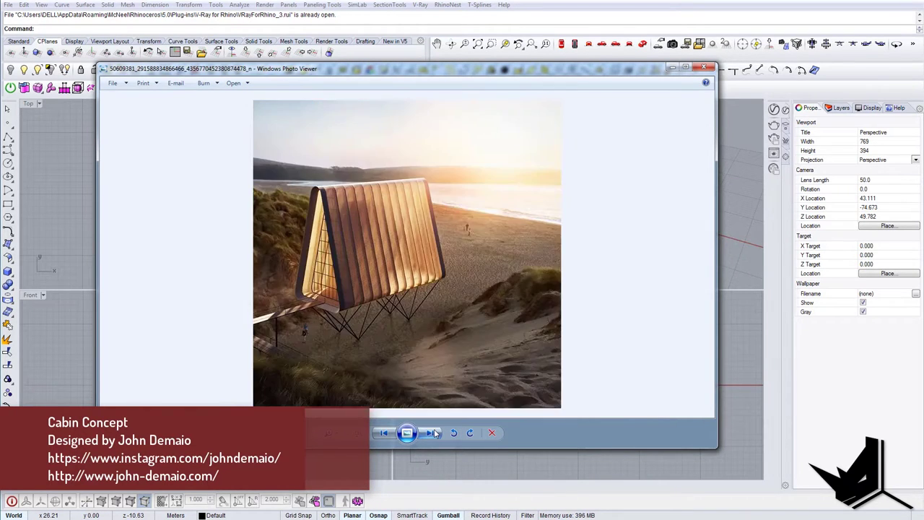
pyautogui.click(394, 433)
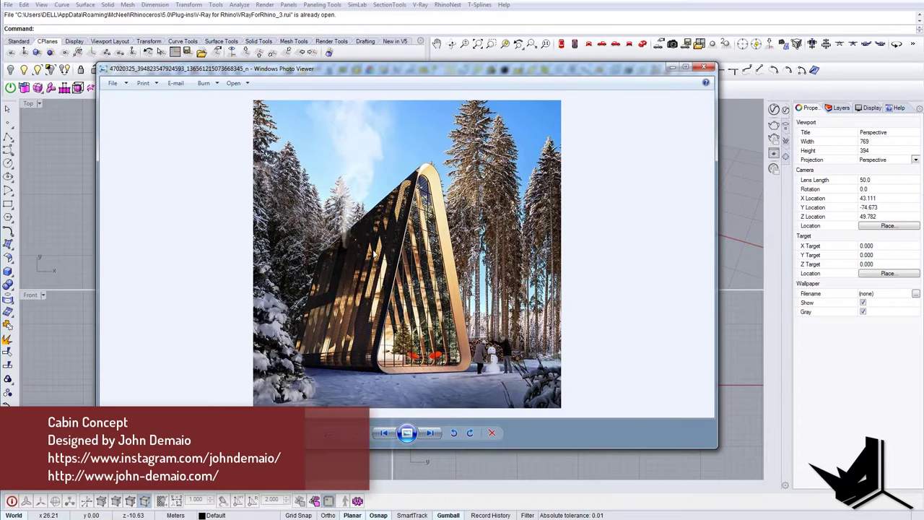
pyautogui.click(385, 433)
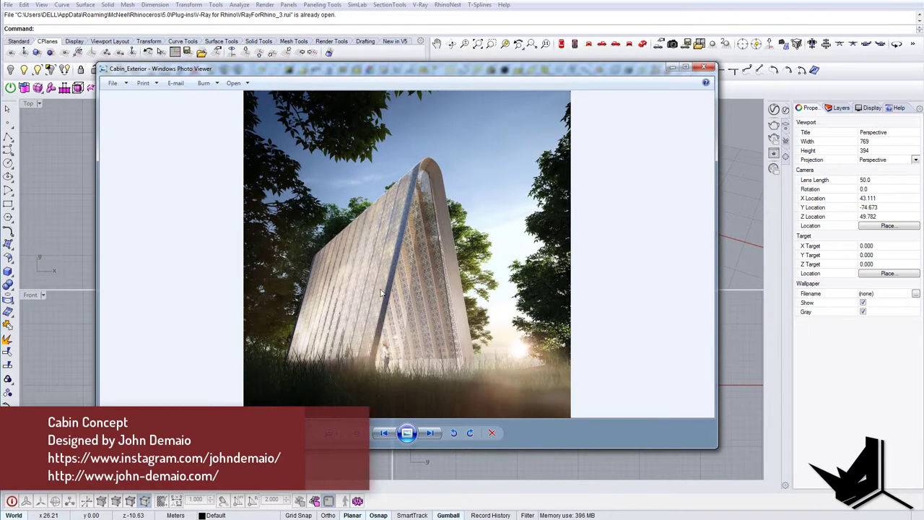
pyautogui.click(385, 434)
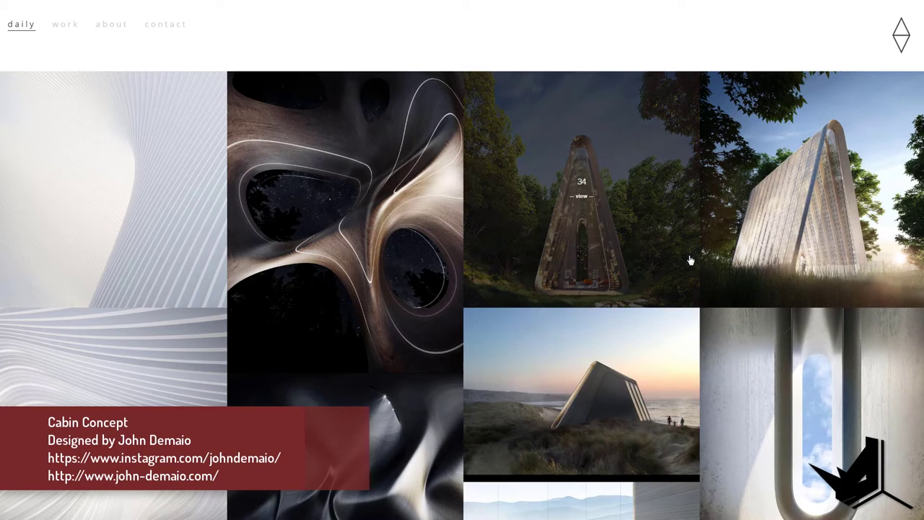
# - Browse the daily image gallery on the cabin designer's website for further concept renderings
pyautogui.scroll(-1, 690, 260)
pyautogui.scroll(-3, 462, 296)
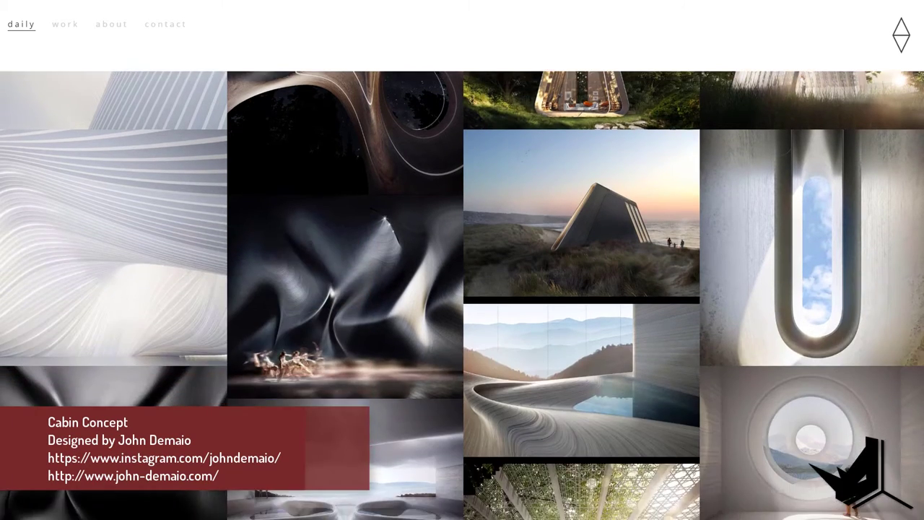
pyautogui.scroll(-4, 462, 295)
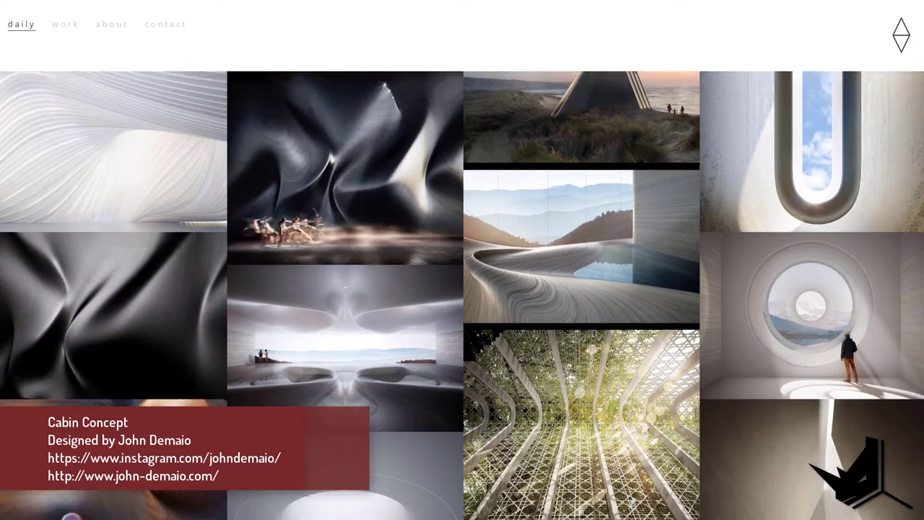
pyautogui.scroll(-5, 463, 295)
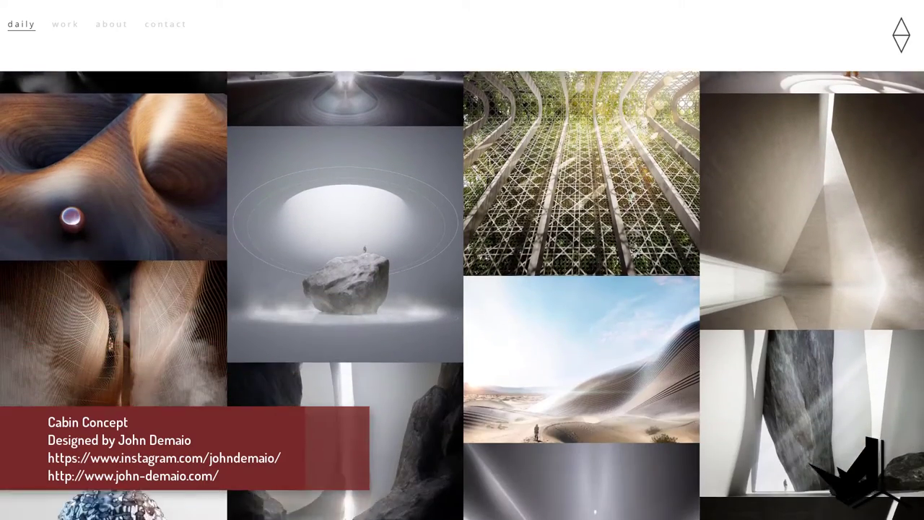
pyautogui.scroll(-6, 462, 296)
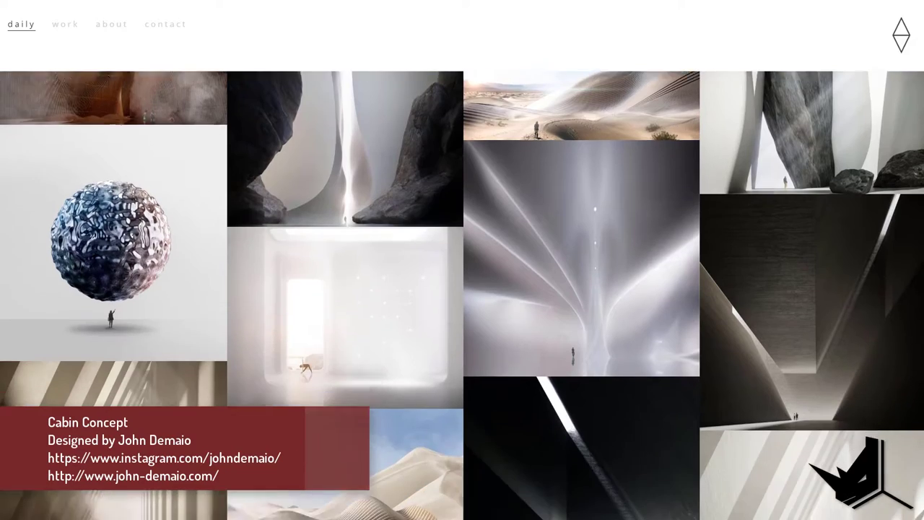
pyautogui.scroll(-6, 462, 295)
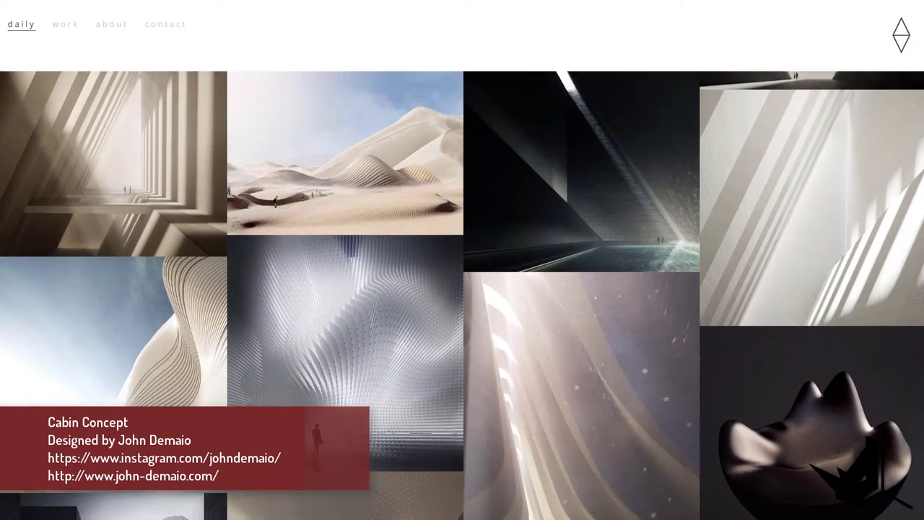
pyautogui.scroll(-3, 820, 312)
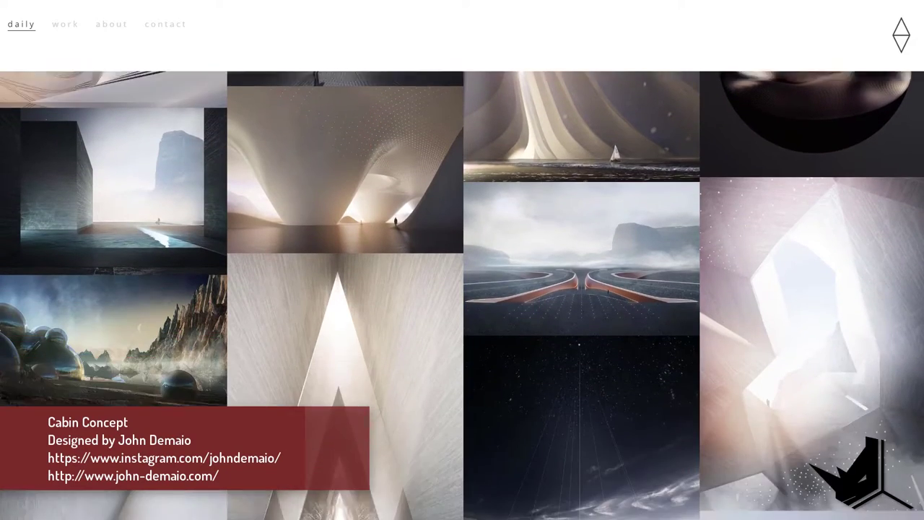
# - Open the Apple Park project in the designer's work portfolio and look through its images
pyautogui.click(63, 29)
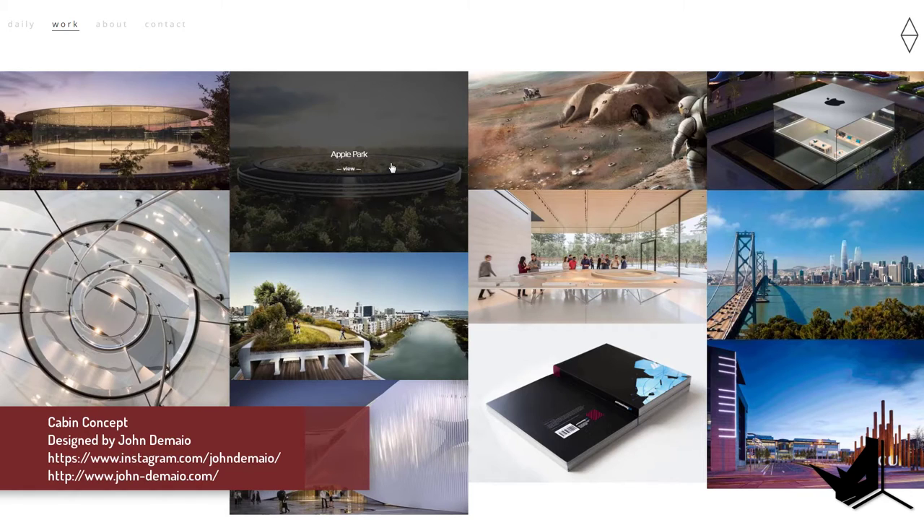
pyautogui.click(392, 169)
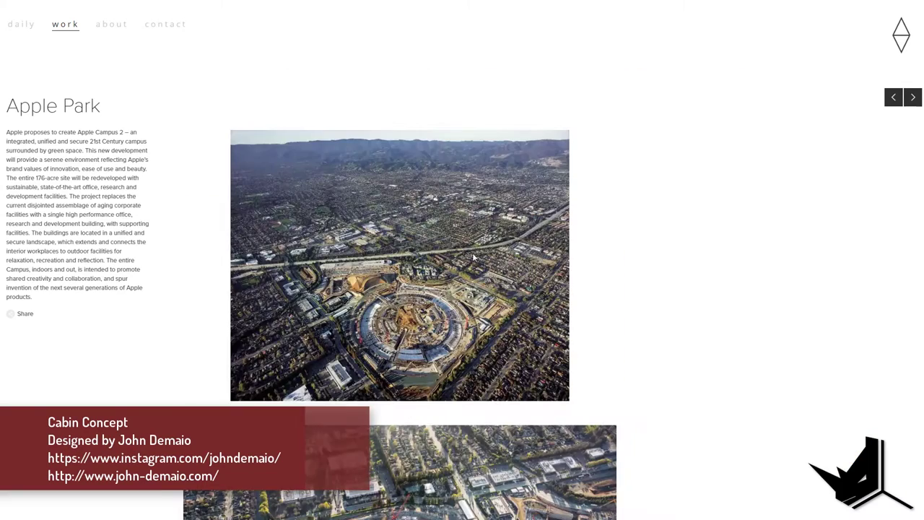
pyautogui.scroll(-2, 585, 275)
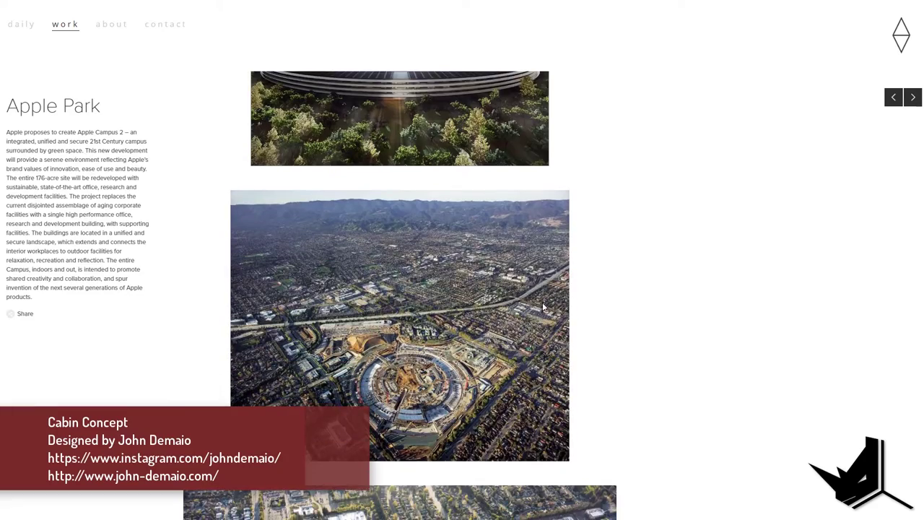
pyautogui.scroll(-1, 598, 261)
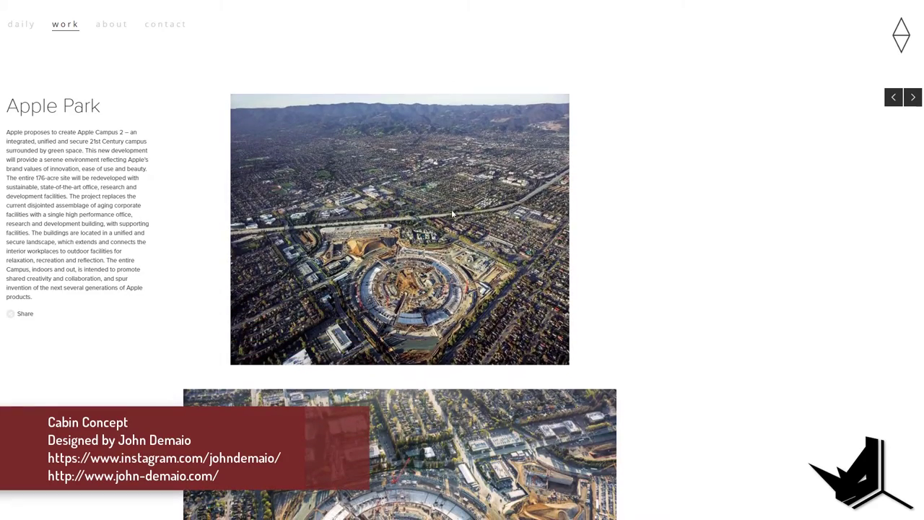
pyautogui.scroll(-5, 452, 214)
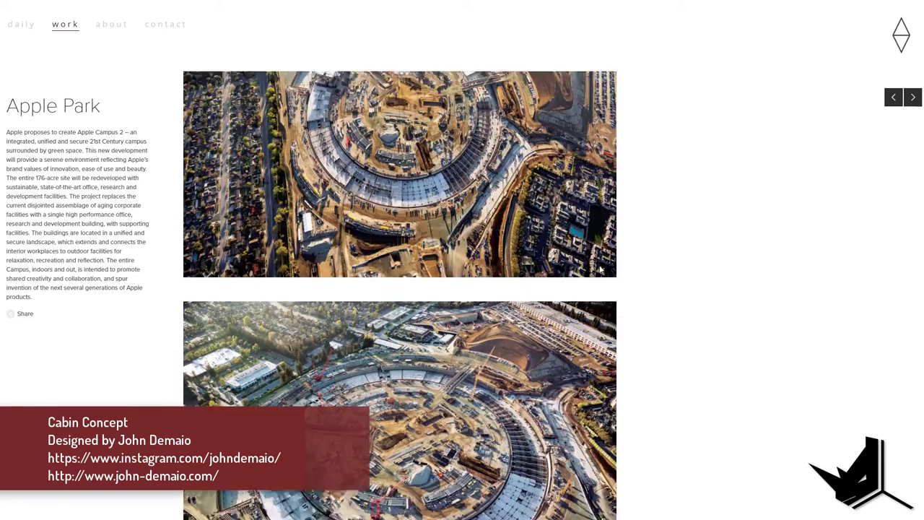
pyautogui.scroll(-5, 601, 270)
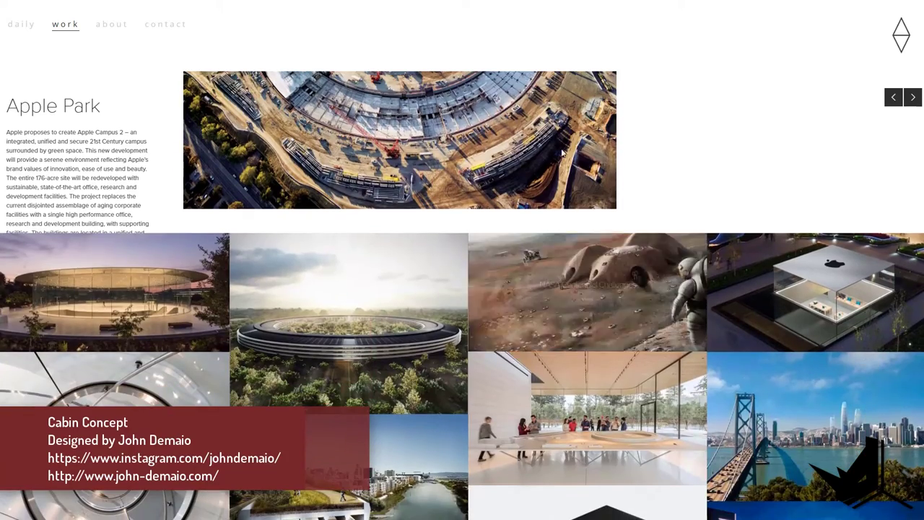
pyautogui.scroll(-2, 668, 171)
pyautogui.scroll(3, 667, 167)
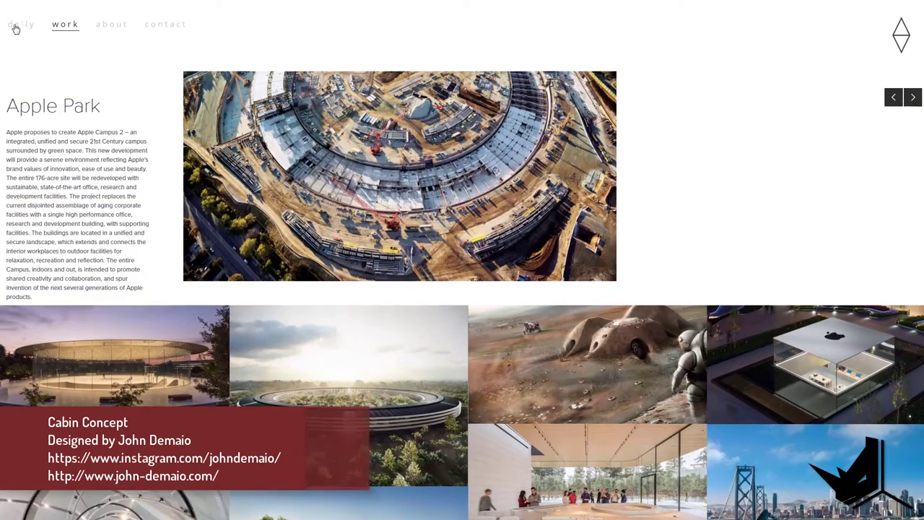
# - Return to the daily gallery and examine the designer's cabin and other concept images
pyautogui.click(21, 26)
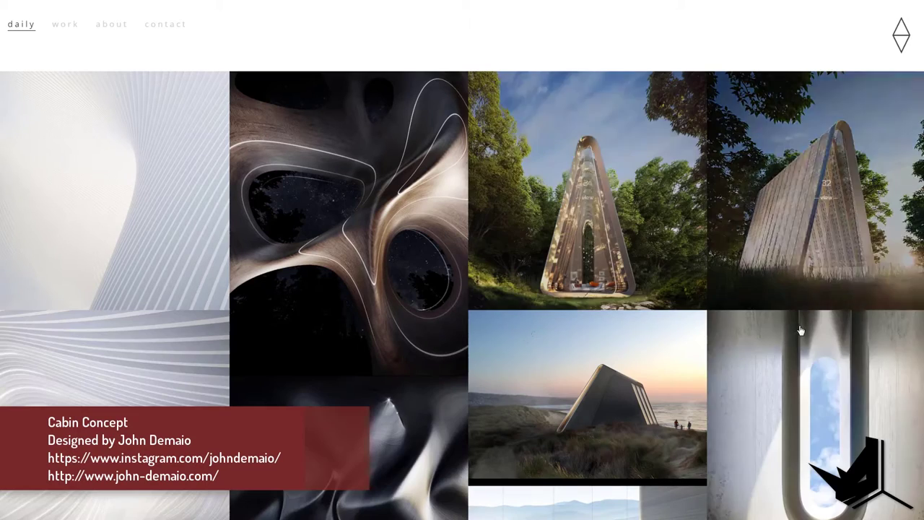
pyautogui.scroll(-4, 839, 310)
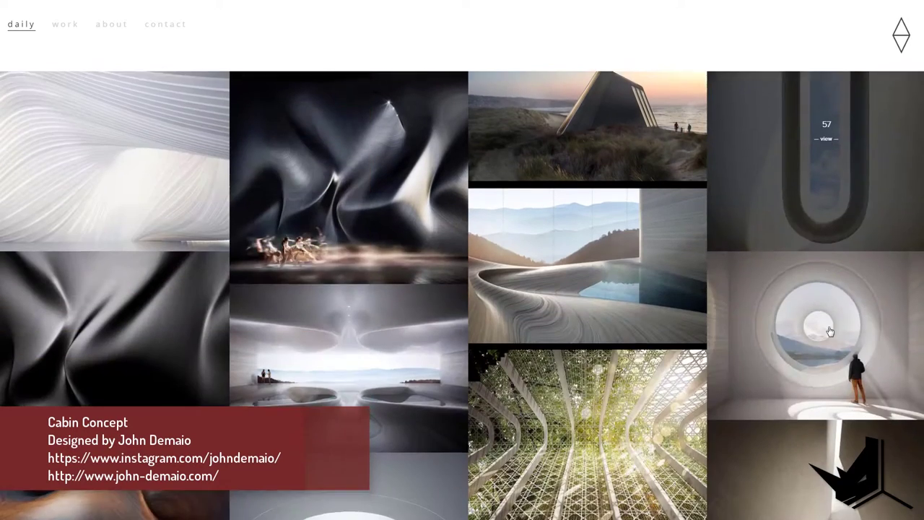
pyautogui.scroll(-4, 839, 310)
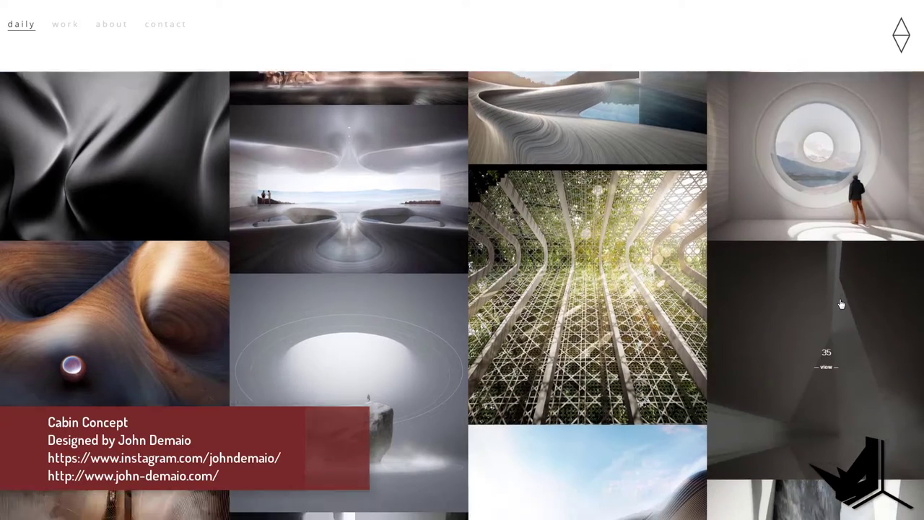
pyautogui.scroll(-4, 841, 304)
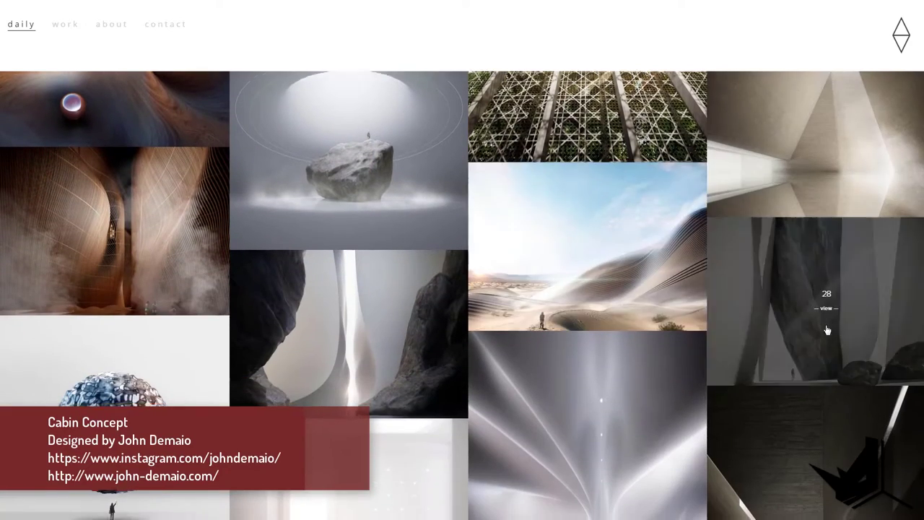
pyautogui.scroll(-2, 905, 387)
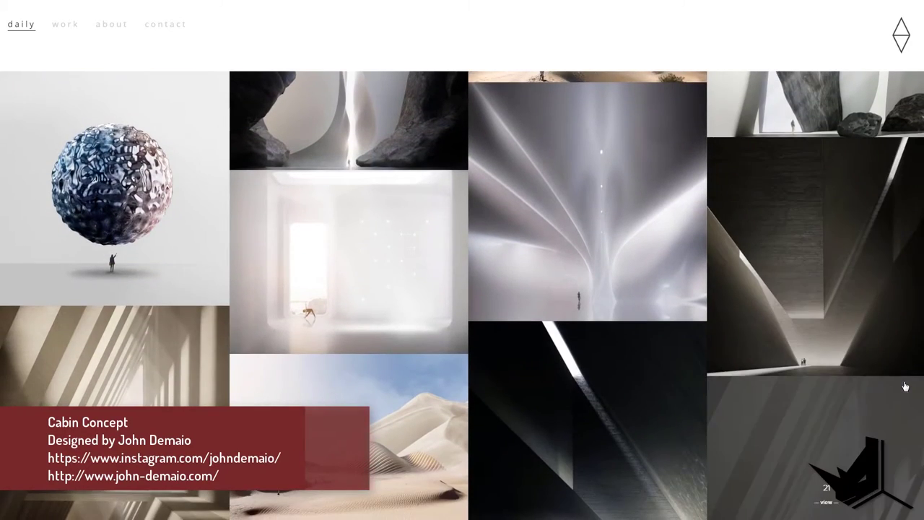
pyautogui.scroll(-3, 903, 380)
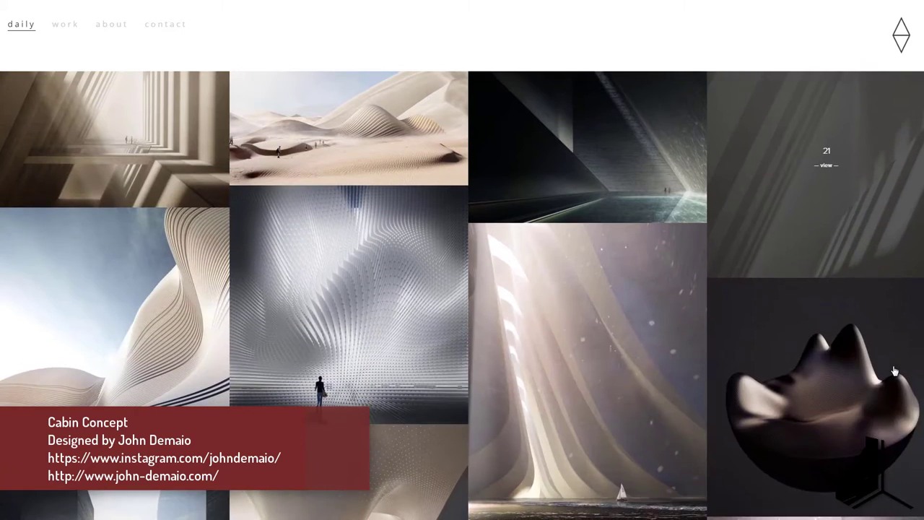
pyautogui.scroll(-6, 894, 371)
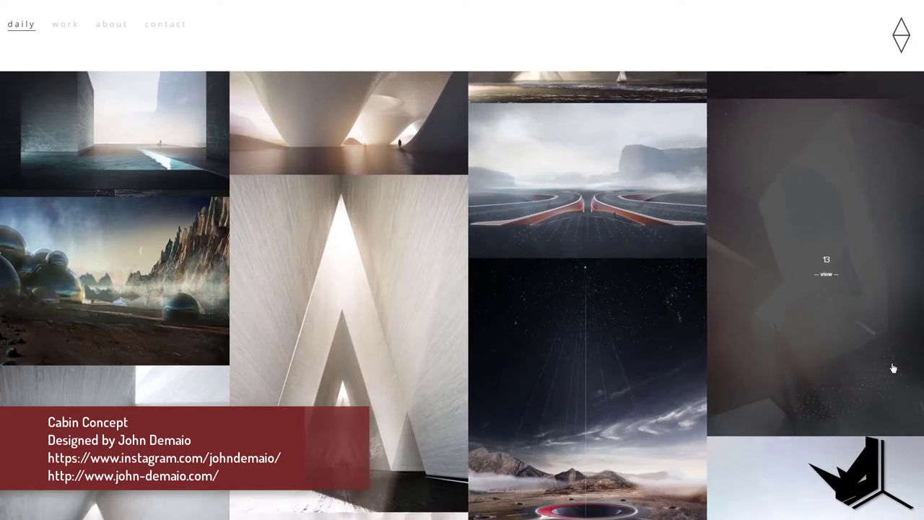
pyautogui.scroll(-2, 893, 369)
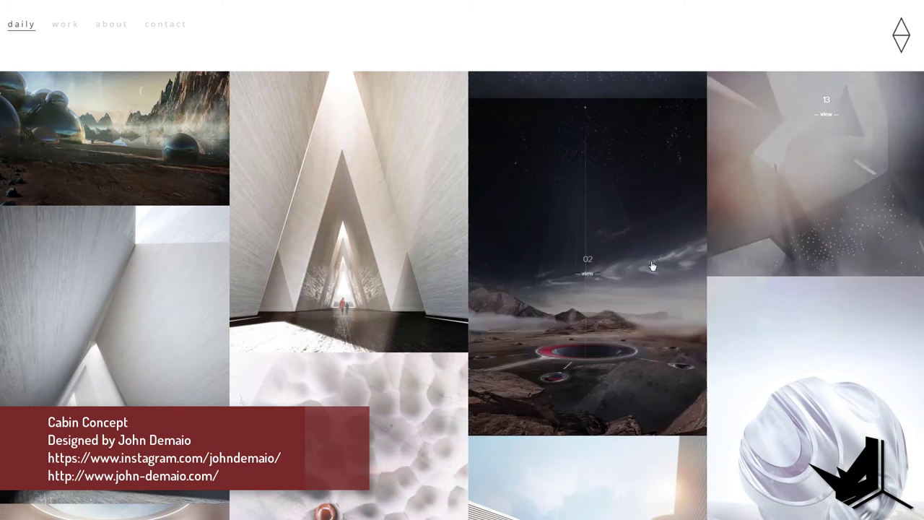
pyautogui.scroll(-2, 775, 311)
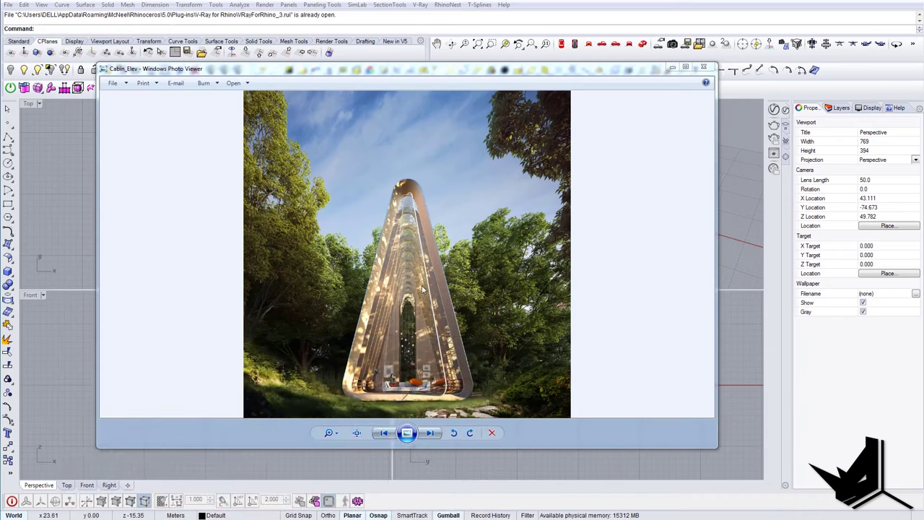
# - Switch to Rhino, place Cabin_Elev.jpg as a picture frame across the origin in the Top view, and maximize that view
pyautogui.click(670, 67)
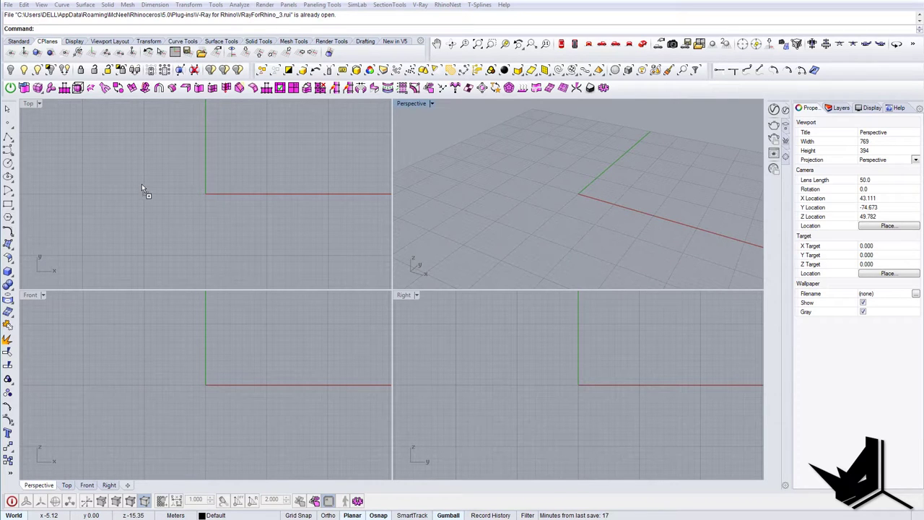
pyautogui.moveTo(142, 189); pyautogui.dragTo(141, 189)
pyautogui.click(250, 208)
pyautogui.click(125, 246)
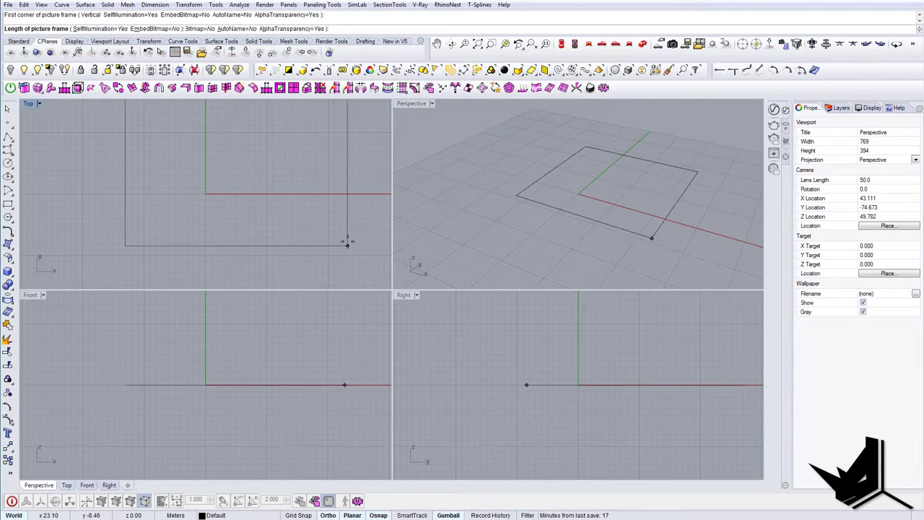
pyautogui.click(347, 244)
pyautogui.doubleClick(29, 103)
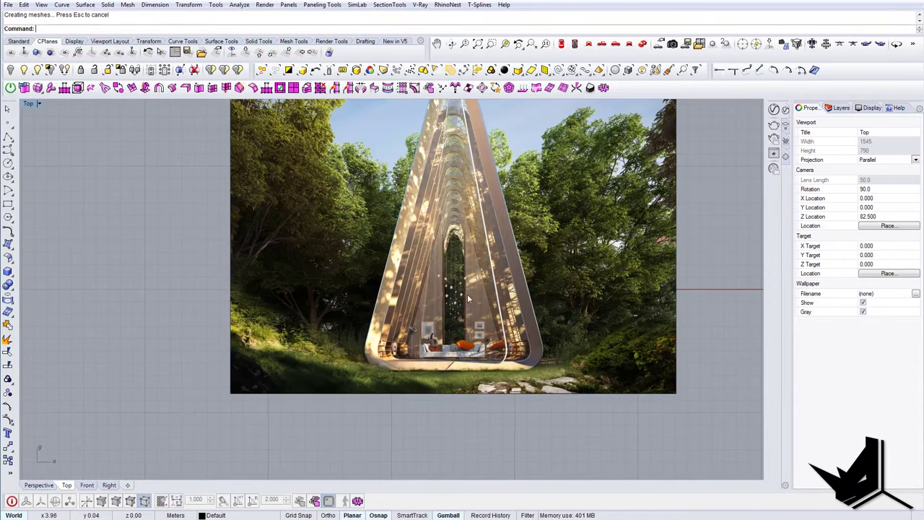
# - Set the material transparency of the cabin picture frame to about 74%
pyautogui.scroll(-4, 366, 329)
pyautogui.scroll(-3, 366, 329)
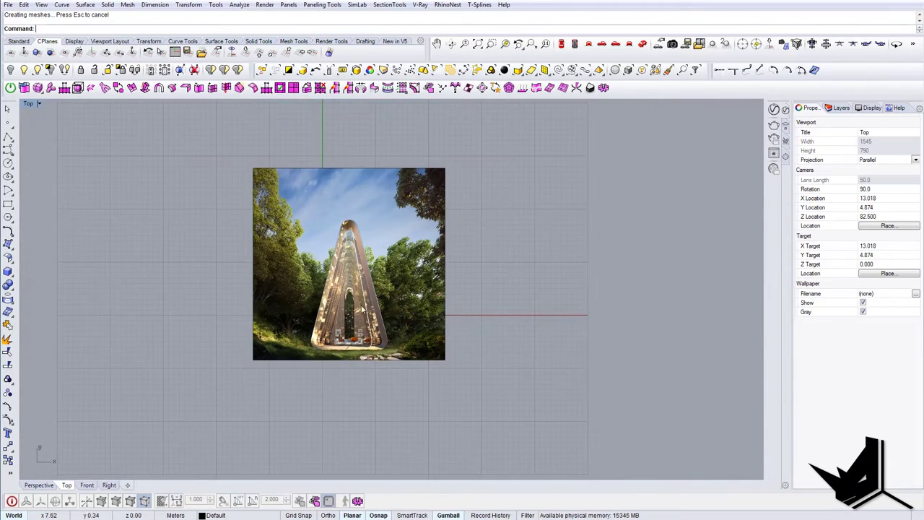
pyautogui.scroll(3, 346, 340)
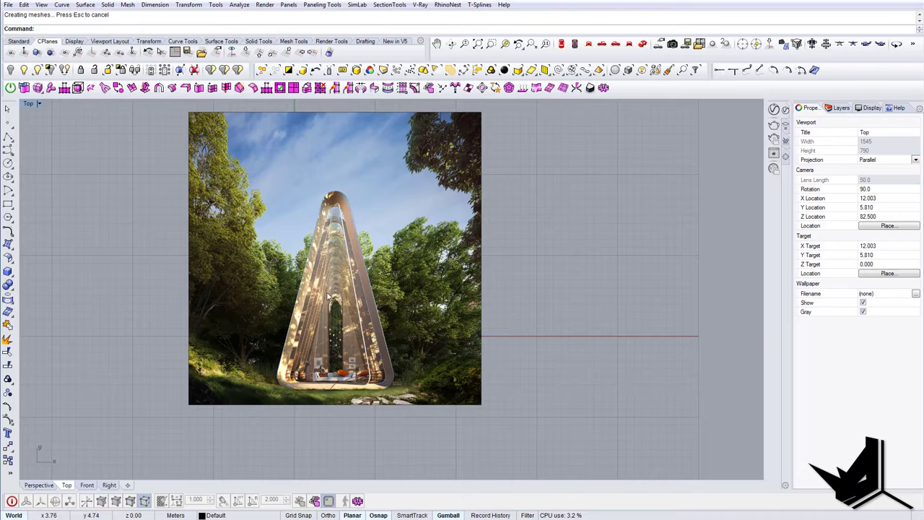
pyautogui.scroll(2, 319, 338)
pyautogui.scroll(-5, 322, 353)
pyautogui.click(323, 354)
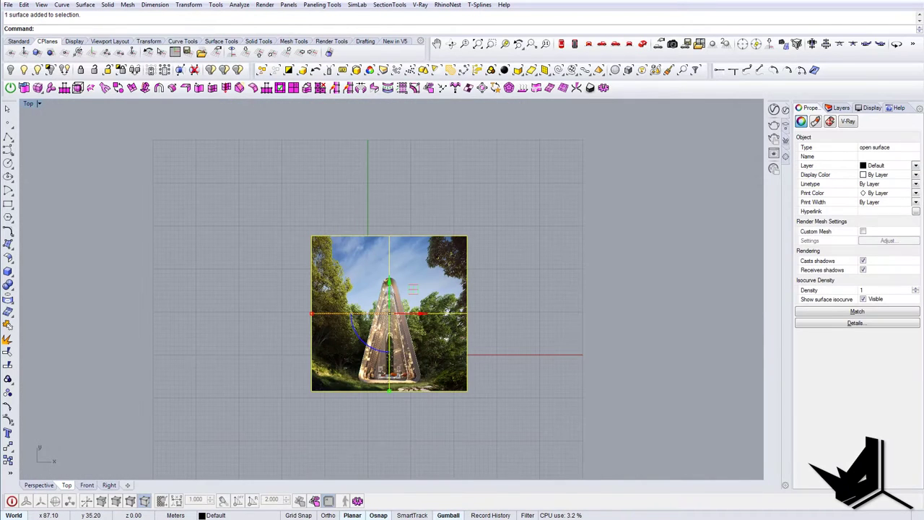
pyautogui.click(816, 122)
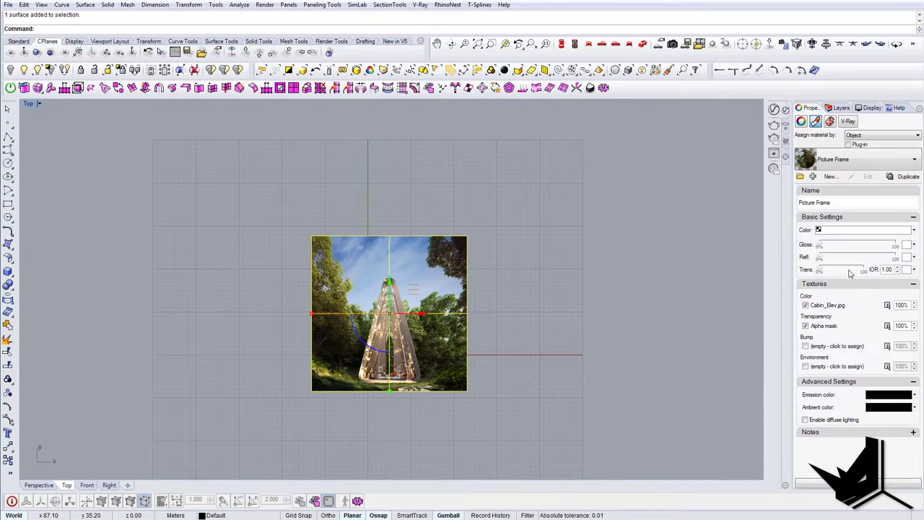
pyautogui.click(850, 270)
pyautogui.moveTo(852, 270); pyautogui.dragTo(853, 270)
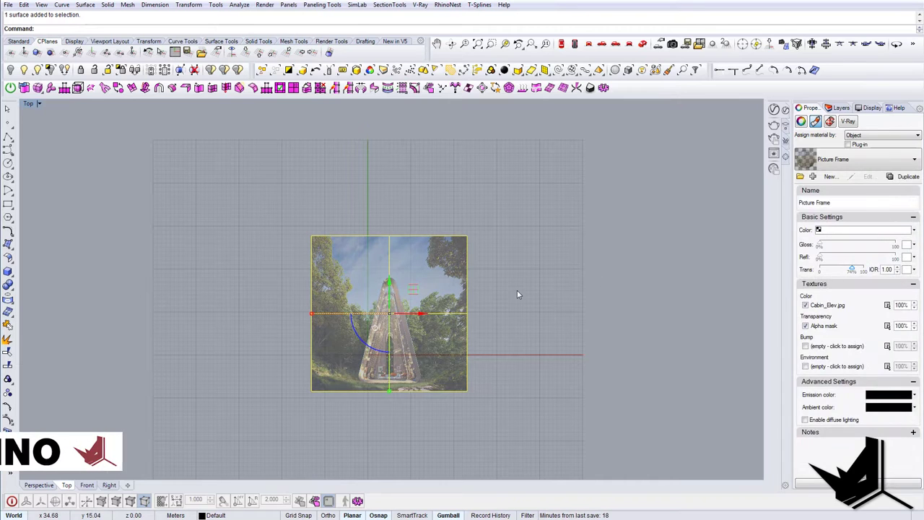
# - Move the cabin picture frame up and to the right, clear of both origin axes, and lock it in place
pyautogui.click(517, 291)
pyautogui.moveTo(406, 302); pyautogui.dragTo(376, 282, button='right')
pyautogui.click(386, 266)
pyautogui.moveTo(378, 261); pyautogui.dragTo(446, 214)
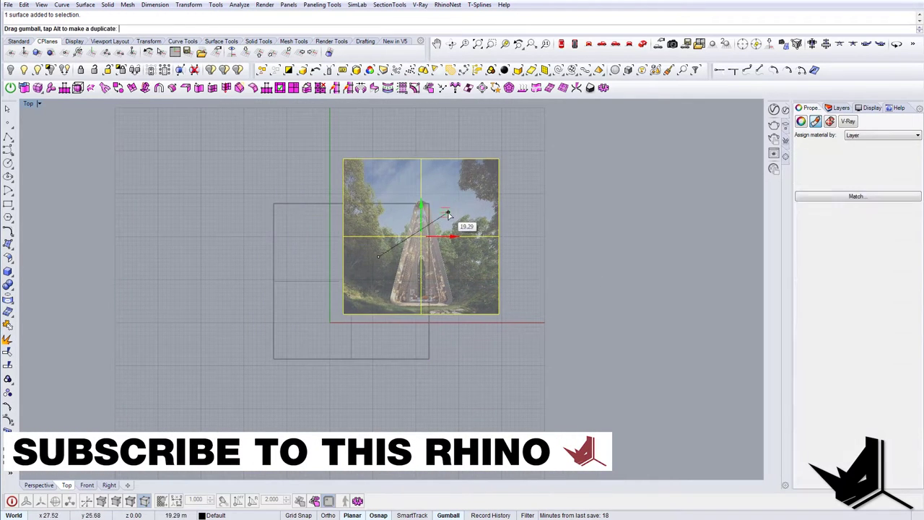
pyautogui.press('Escape')
pyautogui.scroll(6, 437, 246)
pyautogui.click(471, 243)
pyautogui.hotkey('ctrl', 'l')
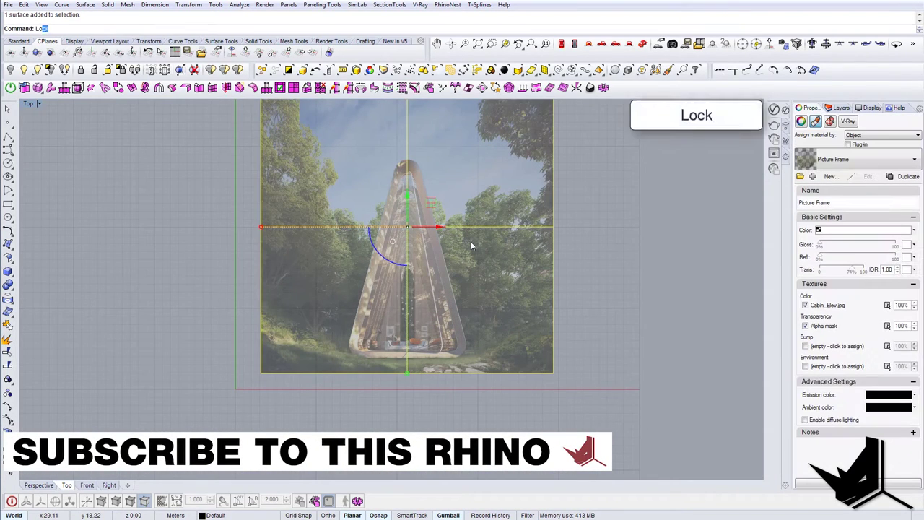
# - Trace the cabin's left outer edge with a straight polyline from above the lower corner curve to a point well beyond the apex
pyautogui.scroll(2, 425, 252)
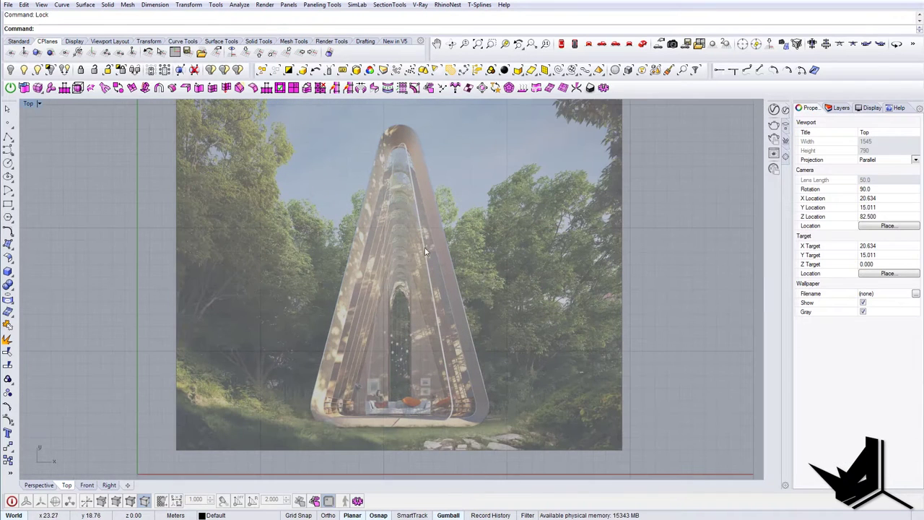
pyautogui.click(7, 151)
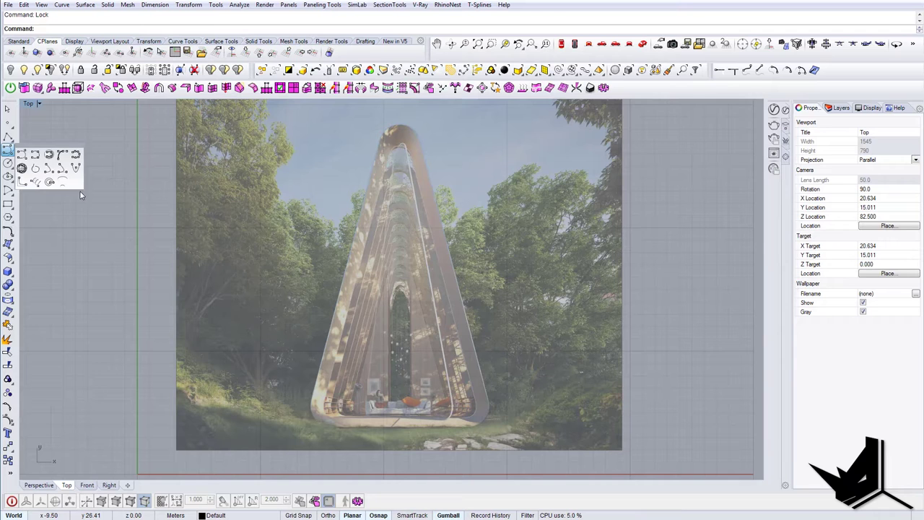
pyautogui.click(8, 137)
pyautogui.scroll(8, 316, 395)
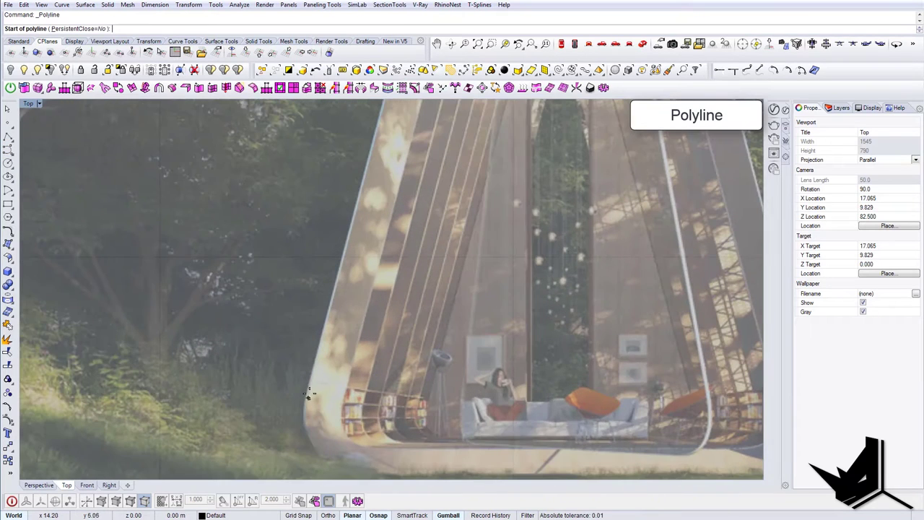
pyautogui.click(306, 391)
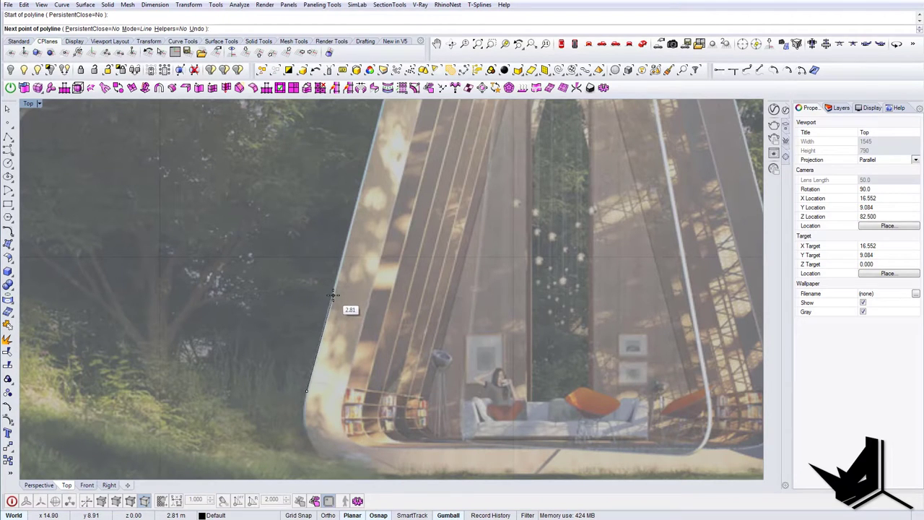
pyautogui.scroll(-5, 333, 295)
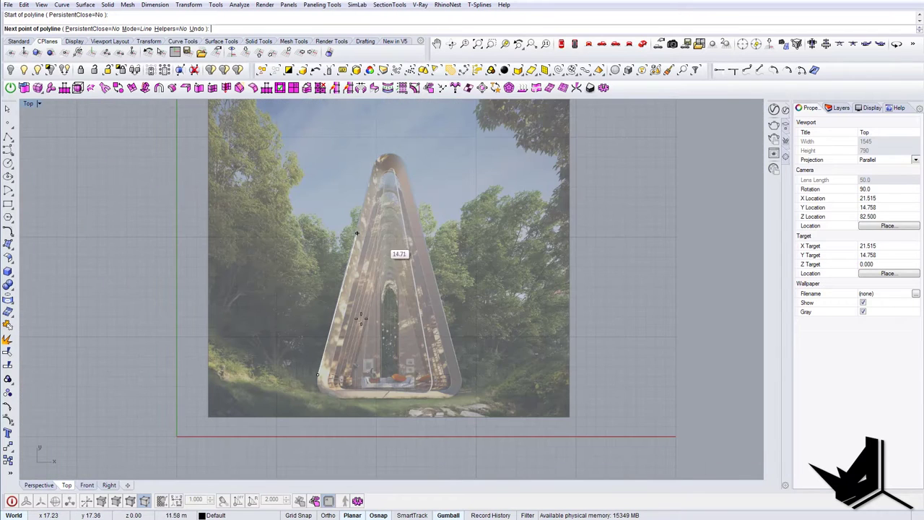
pyautogui.scroll(5, 373, 205)
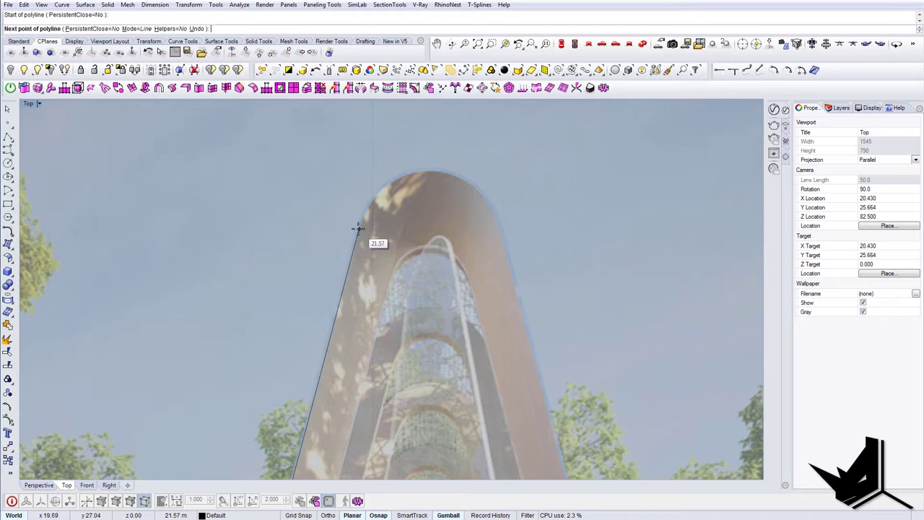
pyautogui.scroll(-3, 388, 146)
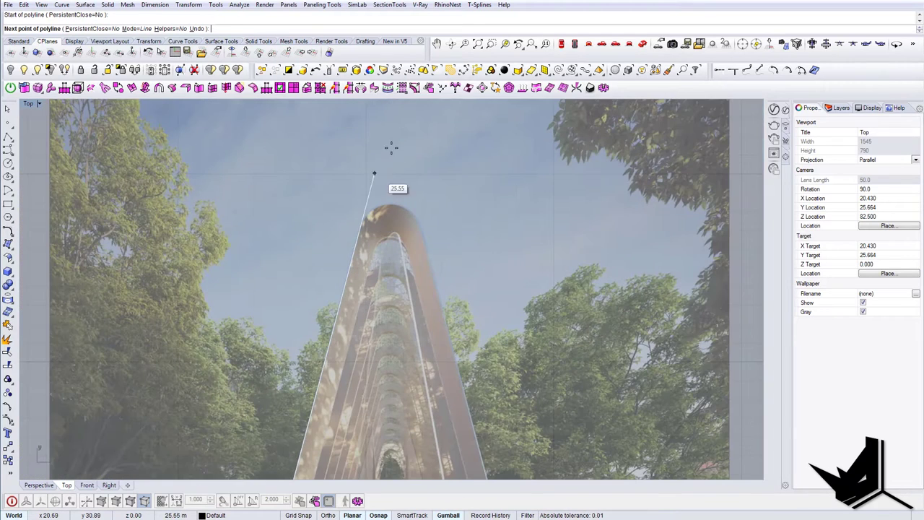
pyautogui.scroll(-3, 402, 130)
pyautogui.click(399, 152)
pyautogui.press('Return')
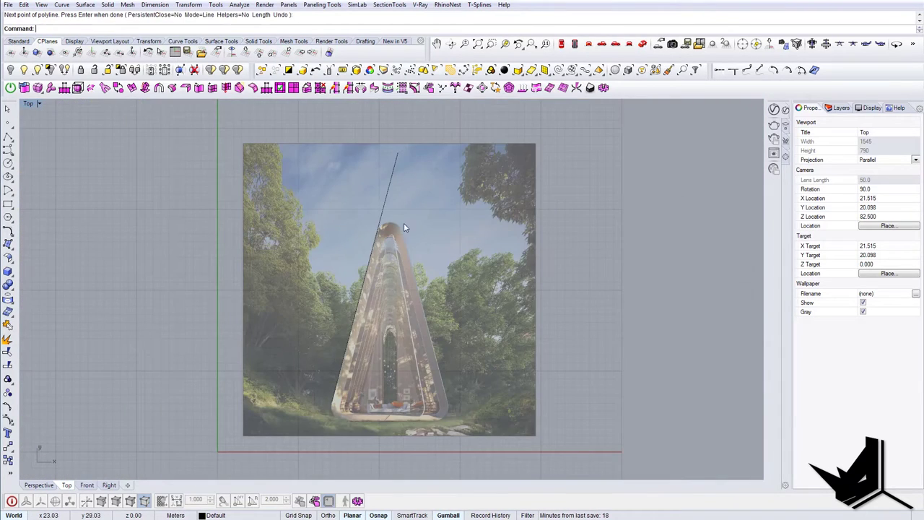
# - Mirror the left edge line about a vertical axis through the cabin's apex, keeping the original
pyautogui.scroll(5, 401, 217)
pyautogui.scroll(-5, 394, 215)
pyautogui.scroll(2, 385, 214)
pyautogui.click(388, 211)
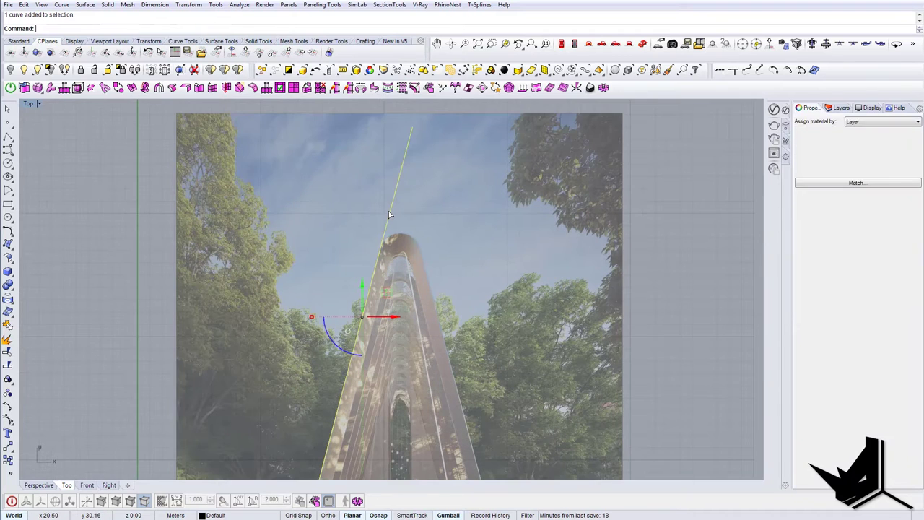
pyautogui.moveTo(389, 211); pyautogui.dragTo(373, 212, button='right')
pyautogui.press('Return')
pyautogui.click(383, 224)
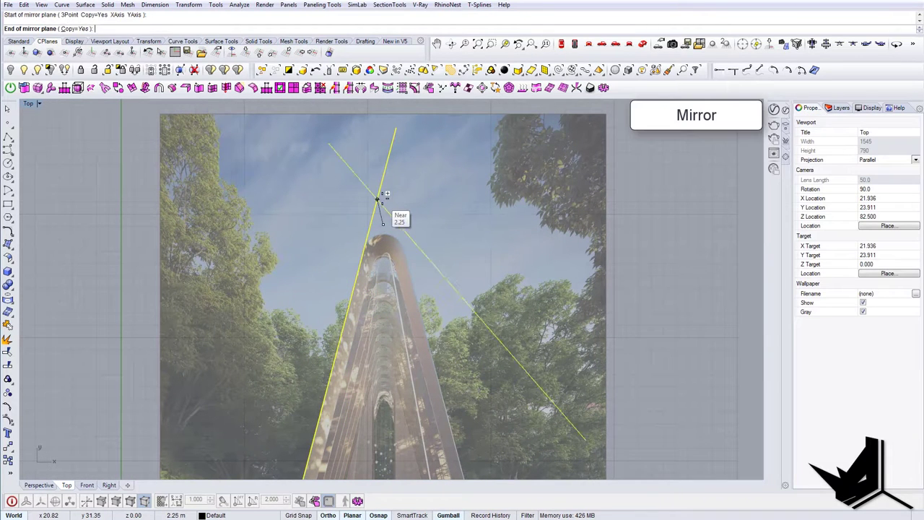
pyautogui.click(395, 181)
pyautogui.scroll(-3, 405, 216)
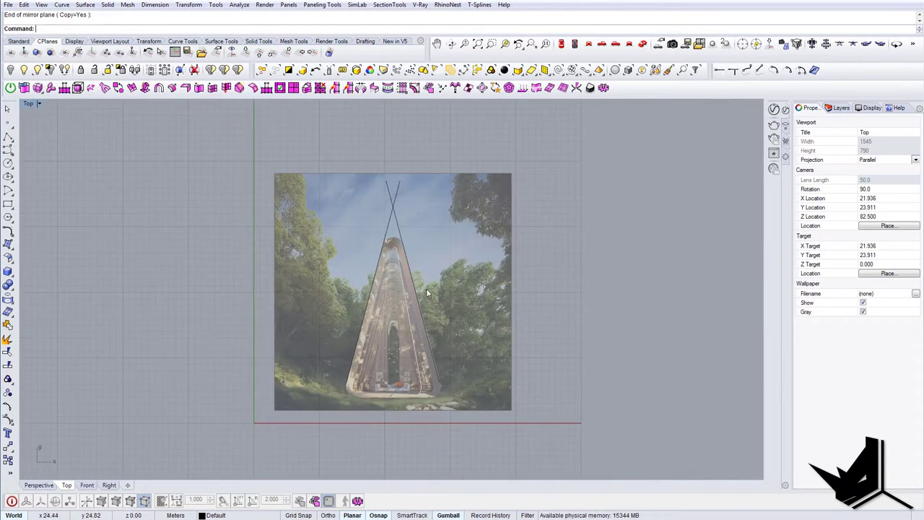
# - Move the mirrored line so that it lies on the cabin's right outer edge in the reference image
pyautogui.scroll(6, 437, 347)
pyautogui.scroll(2, 427, 377)
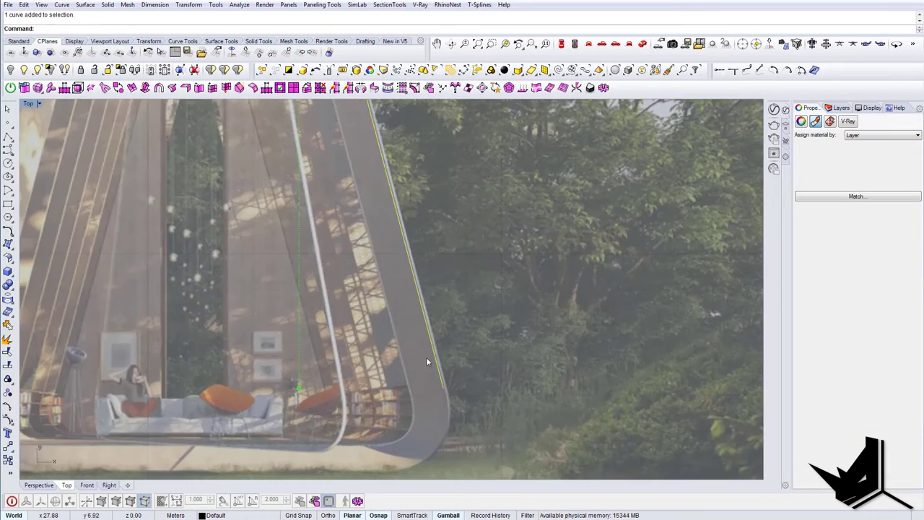
pyautogui.scroll(-3, 426, 357)
pyautogui.press('Return')
pyautogui.scroll(8, 436, 337)
pyautogui.scroll(-3, 468, 288)
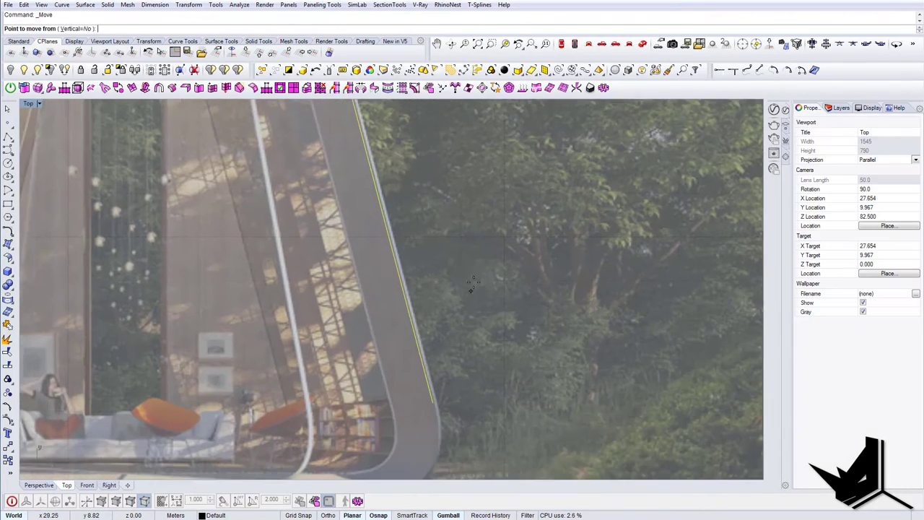
pyautogui.click(476, 288)
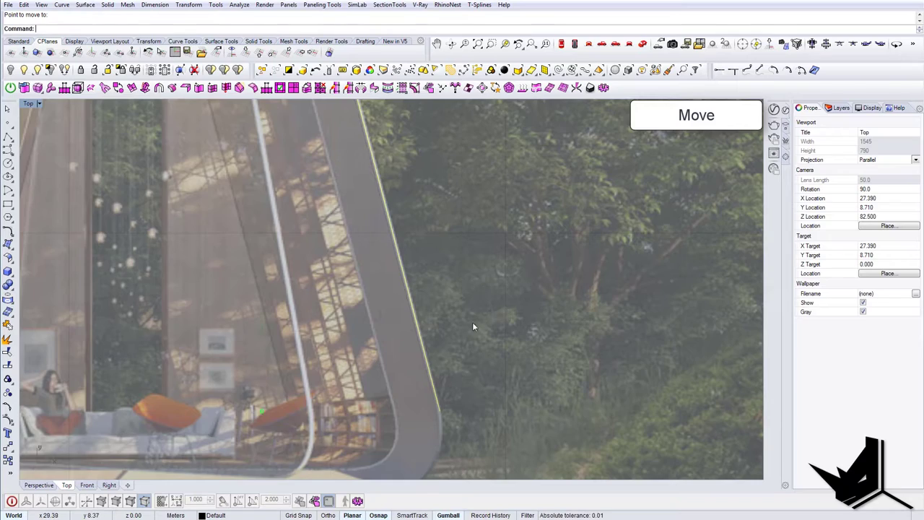
pyautogui.scroll(-5, 473, 322)
pyautogui.scroll(4, 446, 188)
pyautogui.scroll(-4, 442, 289)
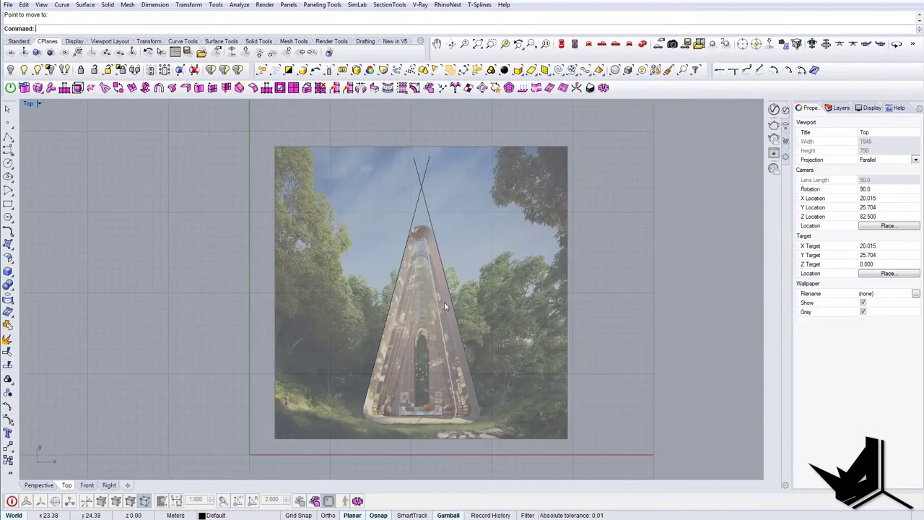
# - Draw a horizontal line along the cabin's base and shift it left so it overshoots both side edges
pyautogui.moveTo(420, 425); pyautogui.dragTo(384, 347, button='right')
pyautogui.scroll(6, 384, 347)
pyautogui.write('ine')
pyautogui.press('Return')
pyautogui.scroll(3, 384, 351)
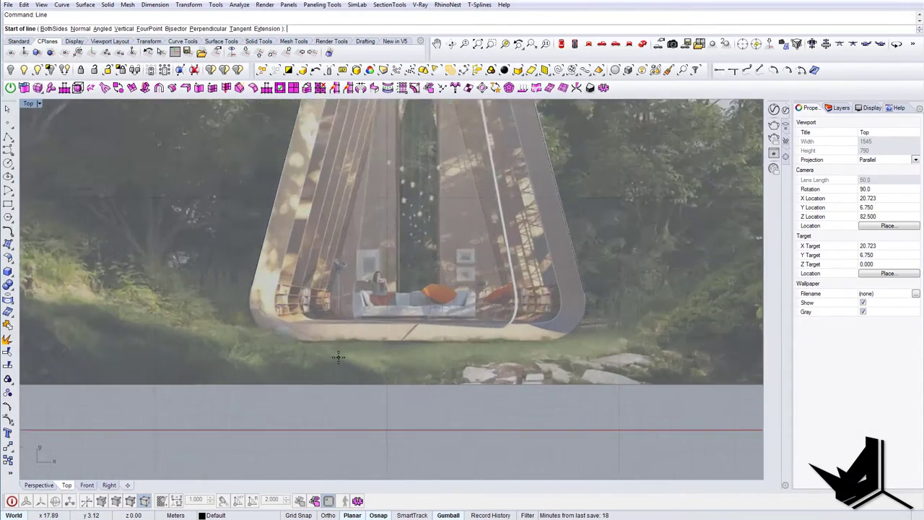
pyautogui.click(316, 326)
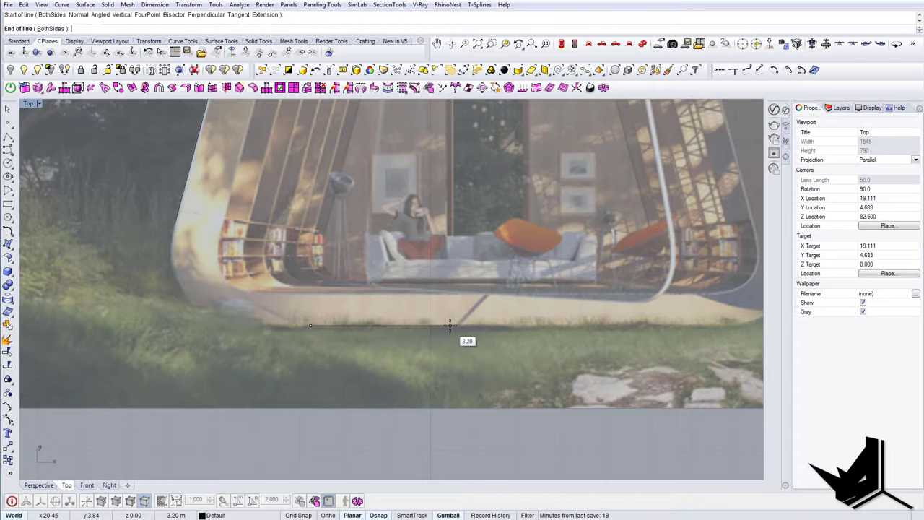
pyautogui.scroll(-3, 462, 326)
pyautogui.click(681, 325)
pyautogui.click(542, 326)
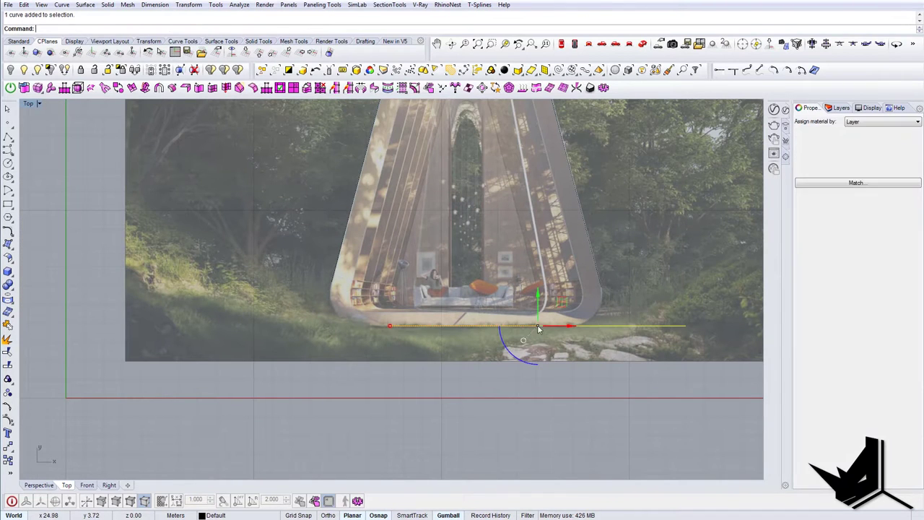
pyautogui.moveTo(569, 327); pyautogui.dragTo(494, 330)
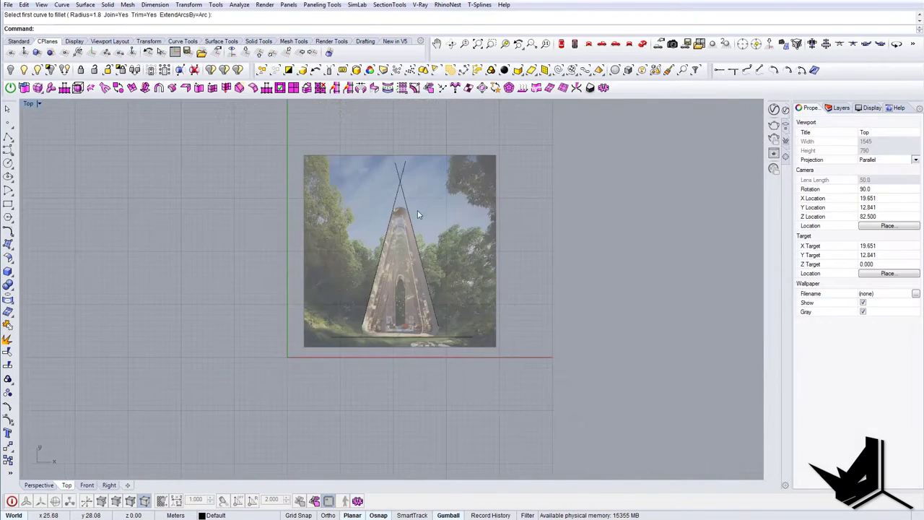
# - Extend the two slanted side lines down to the base line, using the base line as the boundary
pyautogui.scroll(3, 412, 338)
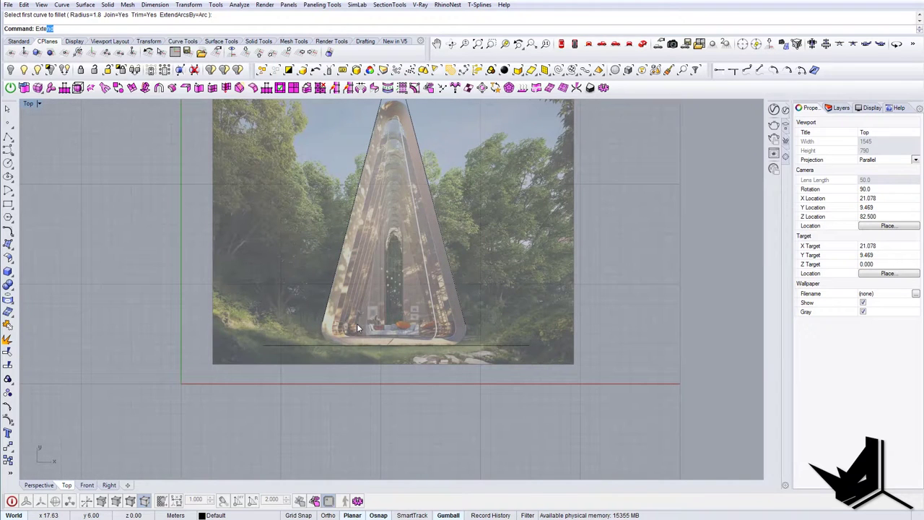
pyautogui.press('Return')
pyautogui.click(313, 345)
pyautogui.press('Return')
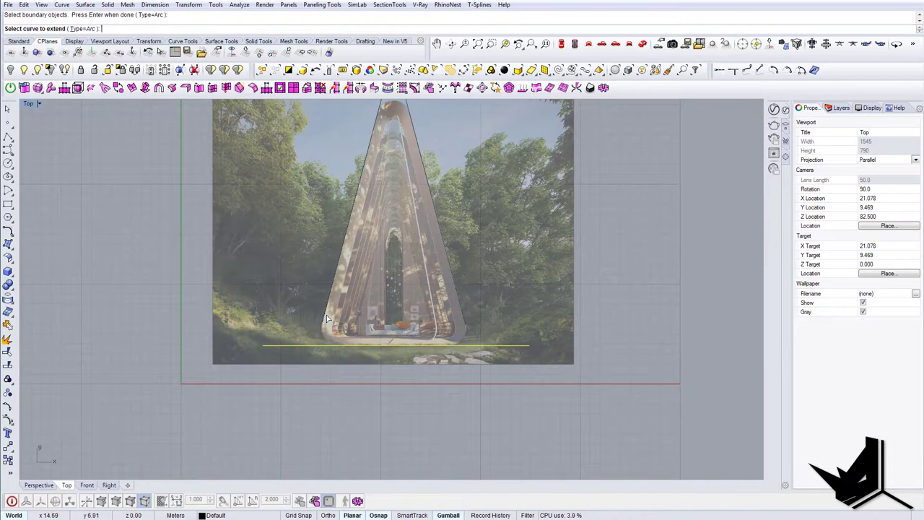
pyautogui.click(327, 318)
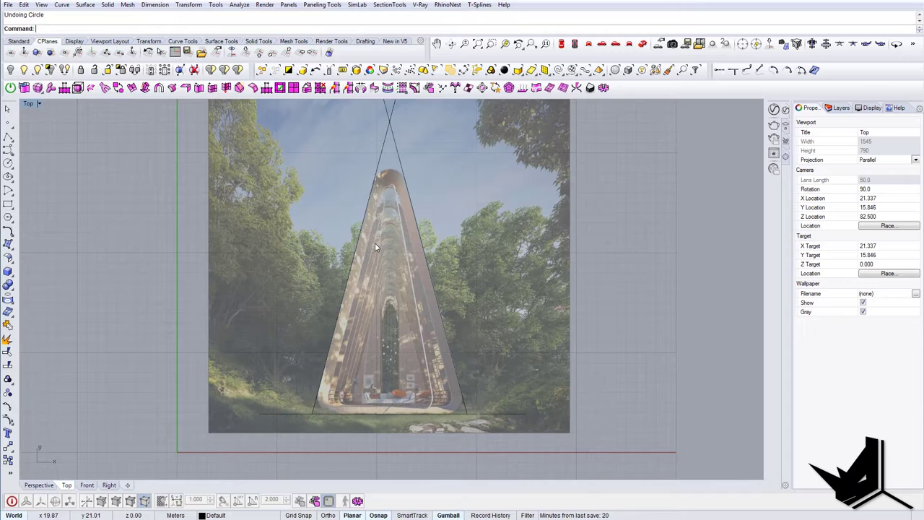
# - Draw a circle of about 1.62 m radius tangent to both side lines, matching the cabin's rounded apex
pyautogui.moveTo(364, 208); pyautogui.dragTo(348, 226, button='right')
pyautogui.click(11, 168)
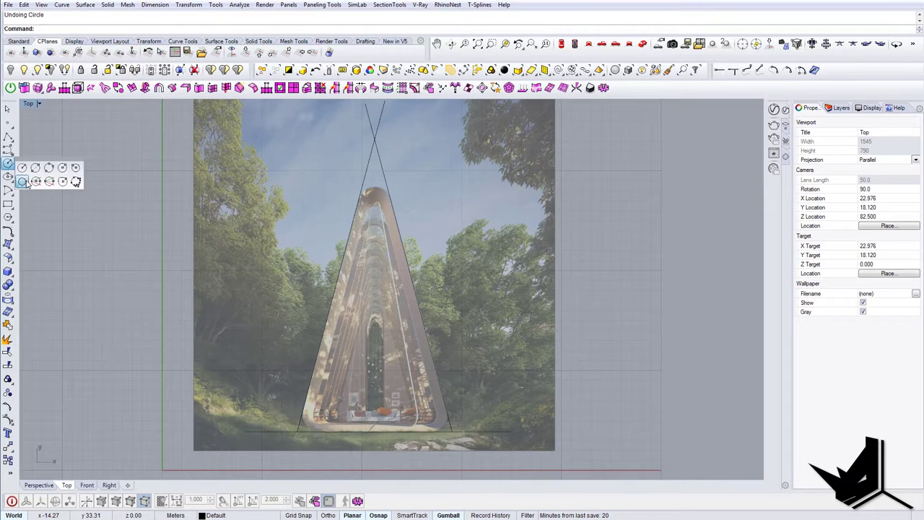
pyautogui.click(22, 182)
pyautogui.scroll(5, 371, 194)
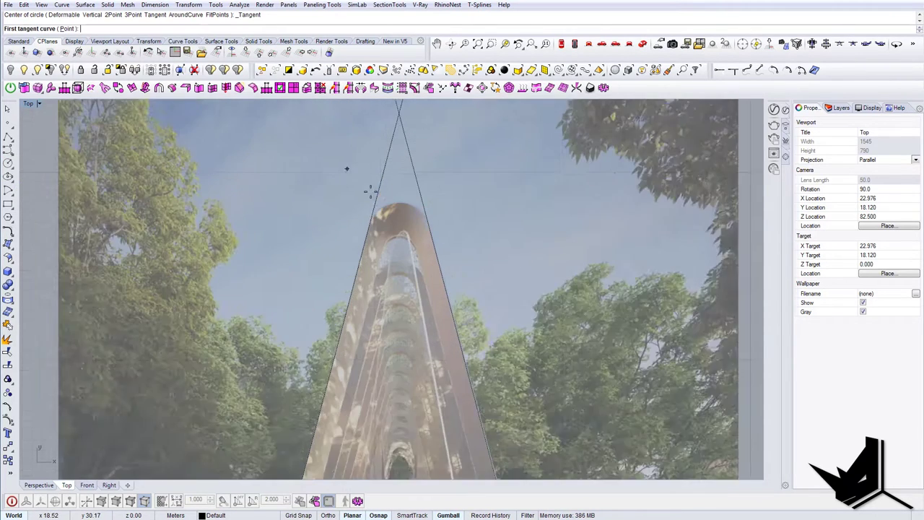
pyautogui.click(367, 265)
pyautogui.click(457, 266)
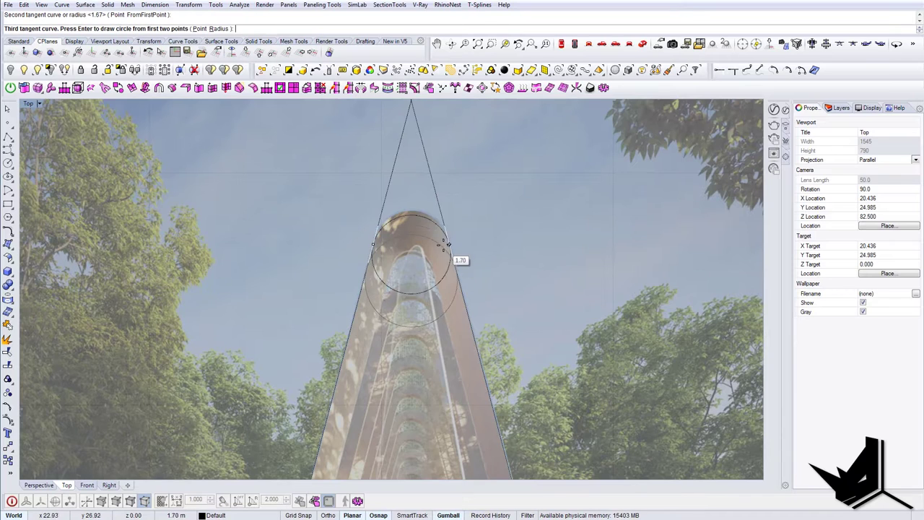
pyautogui.scroll(1, 452, 249)
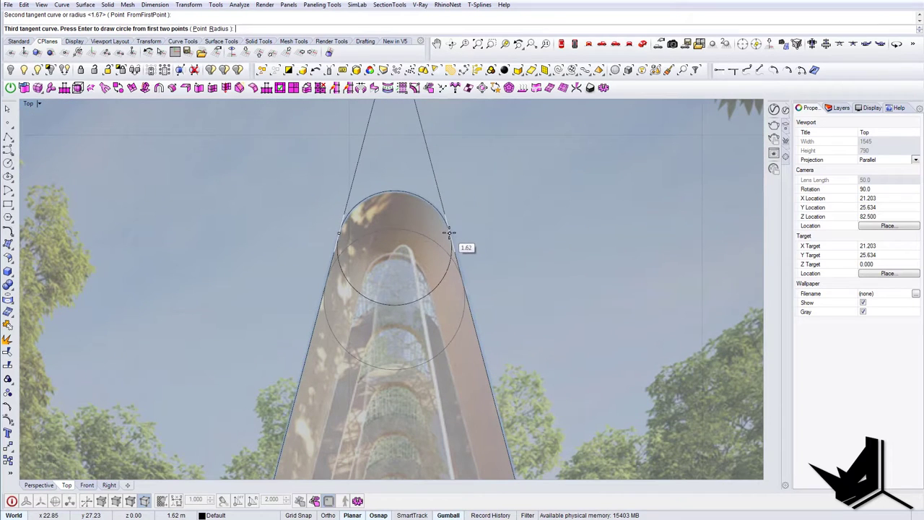
pyautogui.click(449, 233)
# - Draw a circle tangent to the left side line and the base line, matching the cabin's rounded lower-left corner
pyautogui.scroll(-9, 374, 178)
pyautogui.scroll(10, 355, 374)
pyautogui.rightClick(312, 265)
pyautogui.scroll(2, 304, 254)
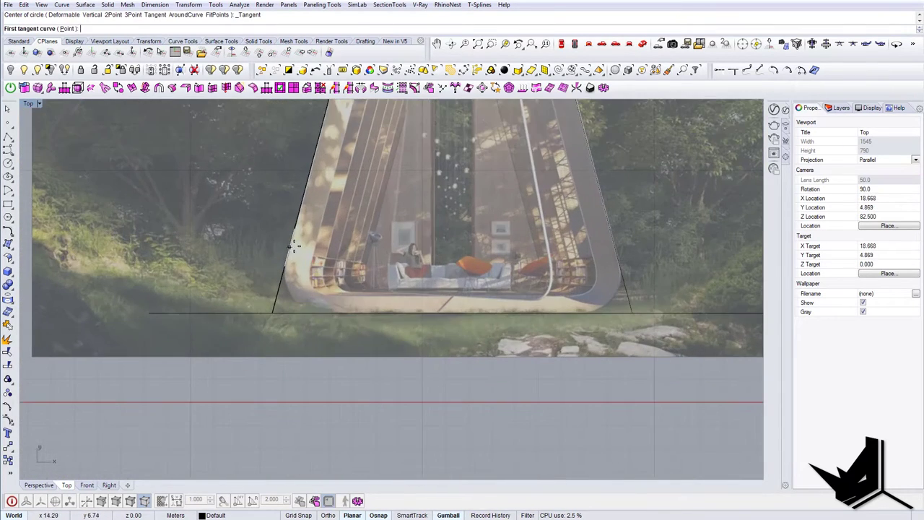
pyautogui.click(290, 245)
pyautogui.click(360, 311)
pyautogui.scroll(1, 320, 304)
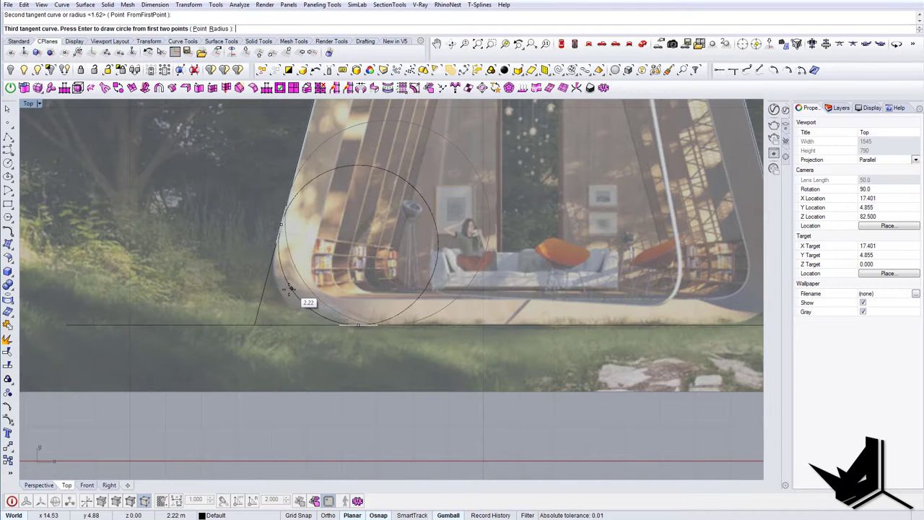
pyautogui.click(283, 291)
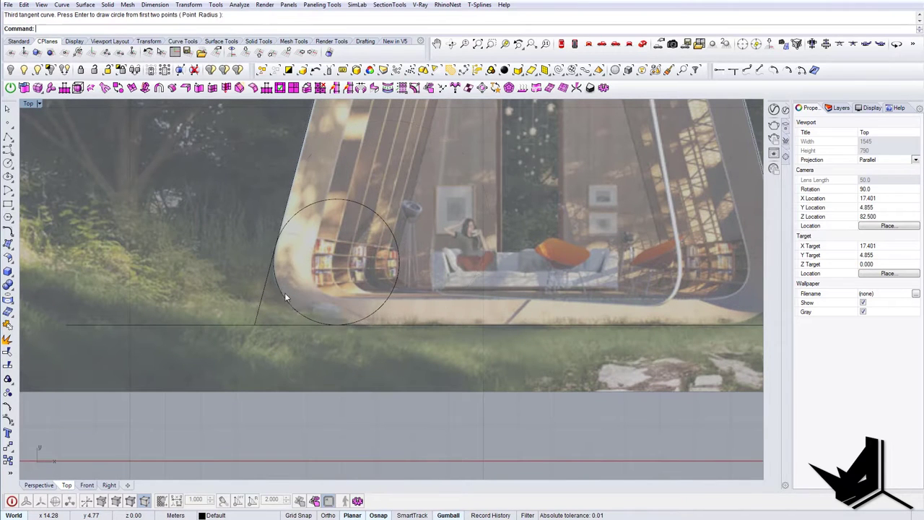
# - Mirror the lower-left corner circle to the lower-right corner about a vertical axis through the side lines' intersection
pyautogui.scroll(-3, 347, 326)
pyautogui.click(350, 310)
pyautogui.moveTo(401, 295); pyautogui.dragTo(384, 323, button='right')
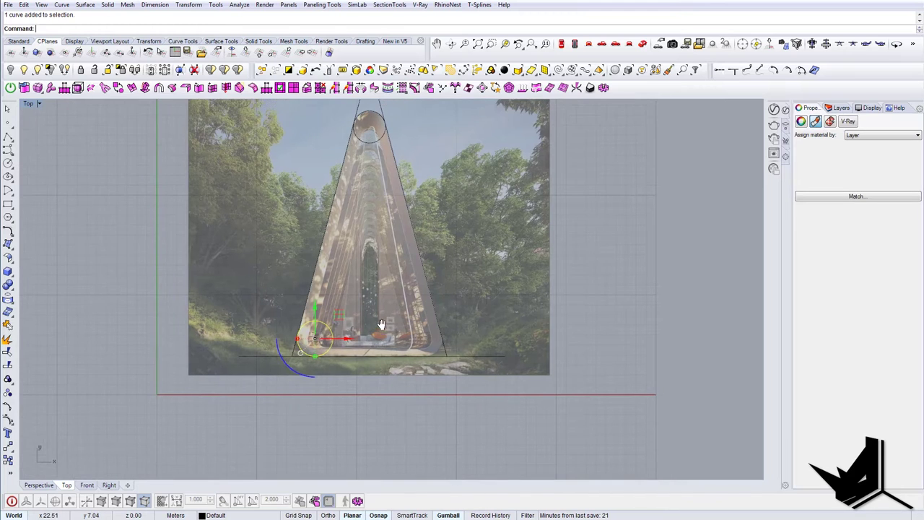
pyautogui.write('Mirror')
pyautogui.press('Return')
pyautogui.scroll(-6, 386, 321)
pyautogui.moveTo(396, 260); pyautogui.dragTo(394, 280, button='right')
pyautogui.scroll(3, 372, 199)
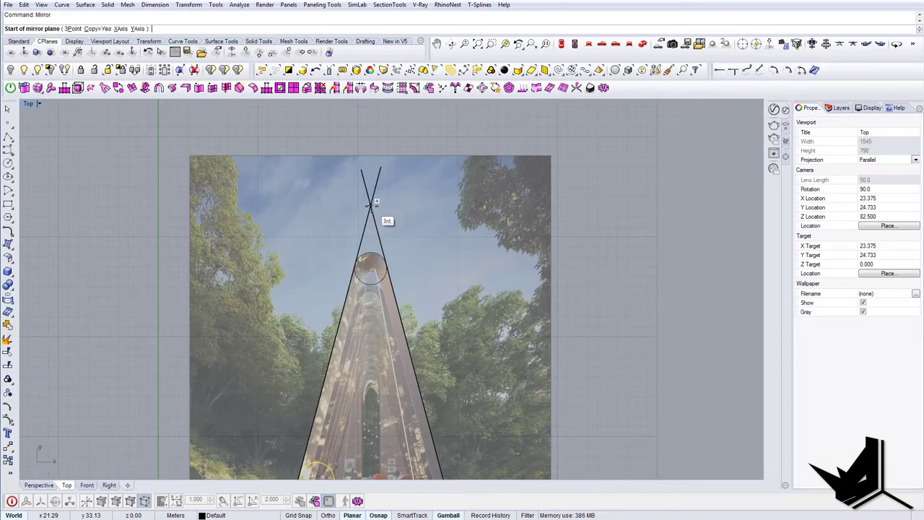
pyautogui.click(372, 198)
pyautogui.scroll(-3, 373, 159)
pyautogui.click(372, 147)
pyautogui.scroll(3, 352, 329)
pyautogui.scroll(-3, 355, 354)
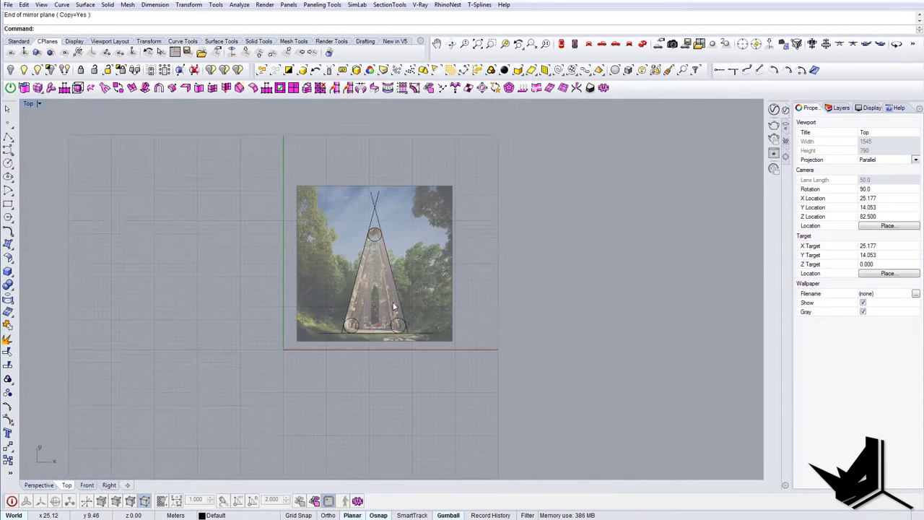
# - Trim away the line ends outside the rounded outline and the circle arcs inside it at the apex and both lower corners
pyautogui.write('trim')
pyautogui.press('Return')
pyautogui.press('Return')
pyautogui.scroll(3, 405, 240)
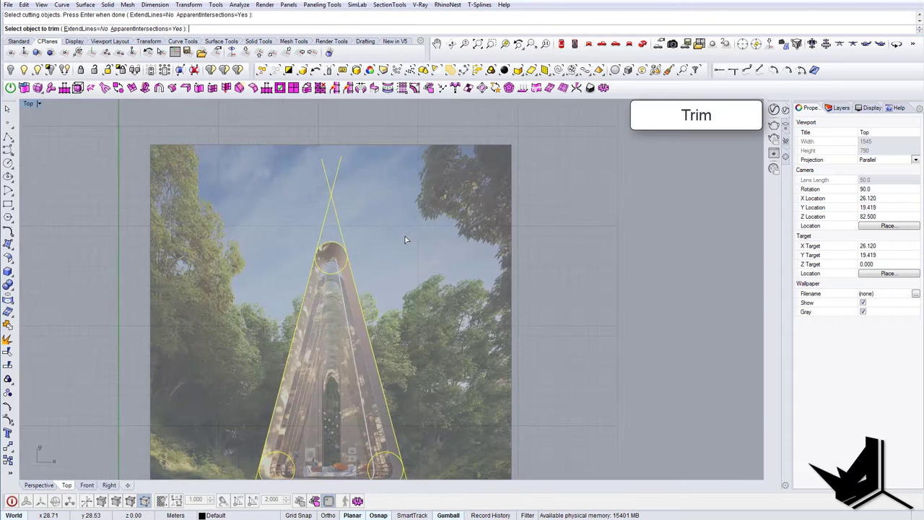
pyautogui.moveTo(401, 218); pyautogui.dragTo(281, 172)
pyautogui.scroll(4, 327, 330)
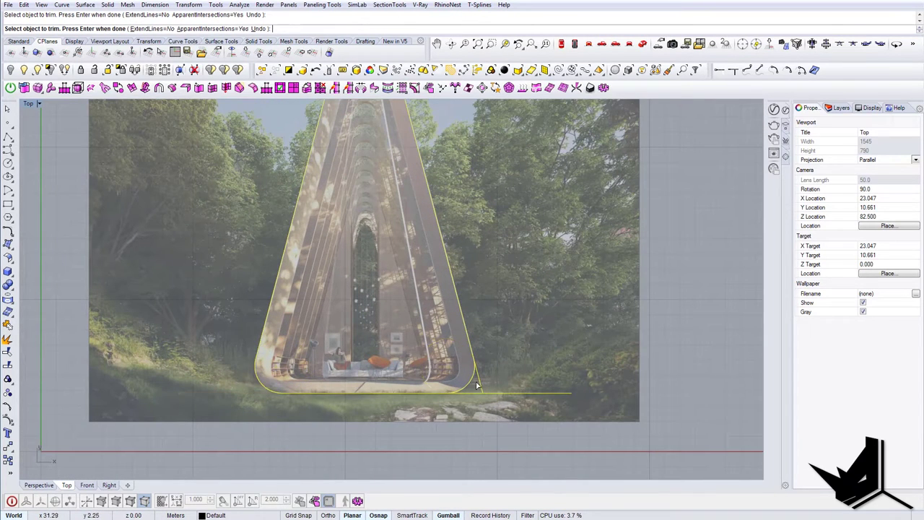
pyautogui.press('Return')
pyautogui.scroll(-3, 439, 377)
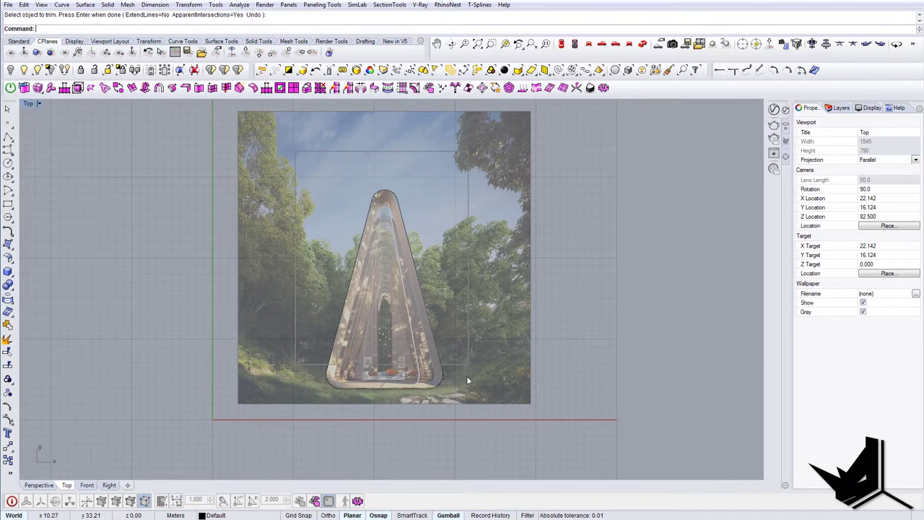
# - Join all the trimmed lines and arcs into one closed outline curve
pyautogui.hotkey('ctrl', 'a')
pyautogui.write('Jo')
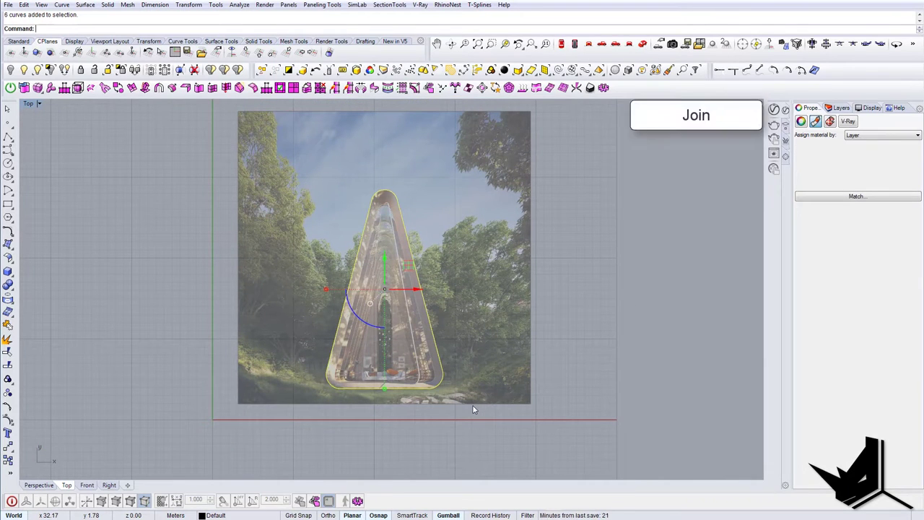
pyautogui.press('Return')
pyautogui.press('Escape')
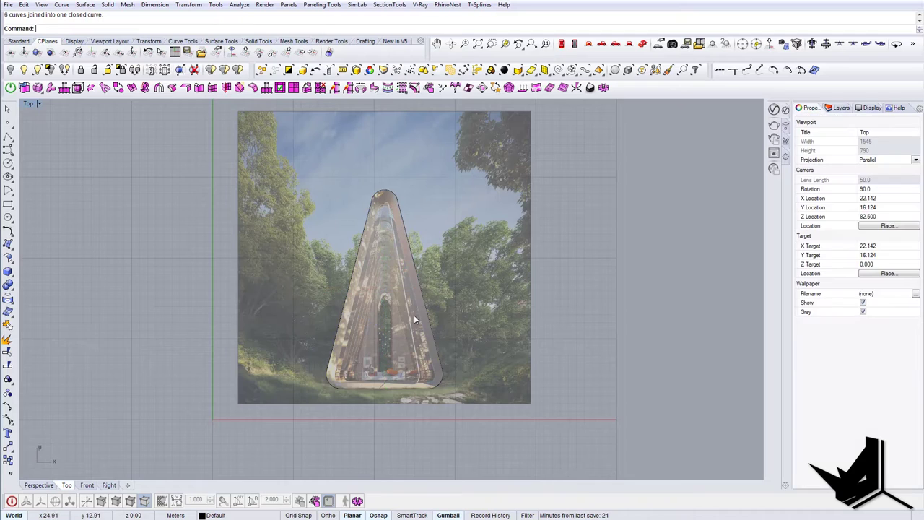
# - Make a uniformly scaled-down copy of the joined outline about its centre, with its base about 9.35 m below the centre
pyautogui.scroll(6, 425, 360)
pyautogui.scroll(-6, 439, 346)
pyautogui.moveTo(406, 242); pyautogui.dragTo(410, 274, button='right')
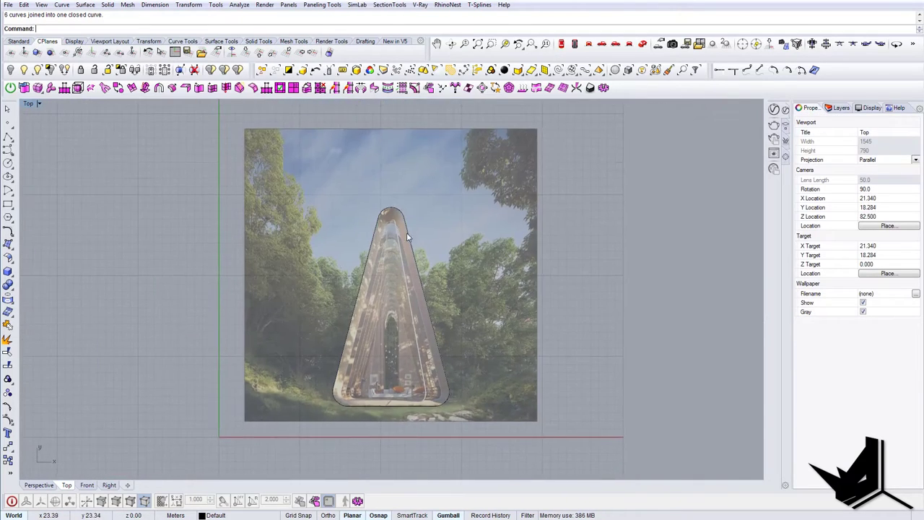
pyautogui.scroll(8, 406, 229)
pyautogui.click(407, 229)
pyautogui.scroll(-5, 406, 229)
pyautogui.scroll(4, 384, 305)
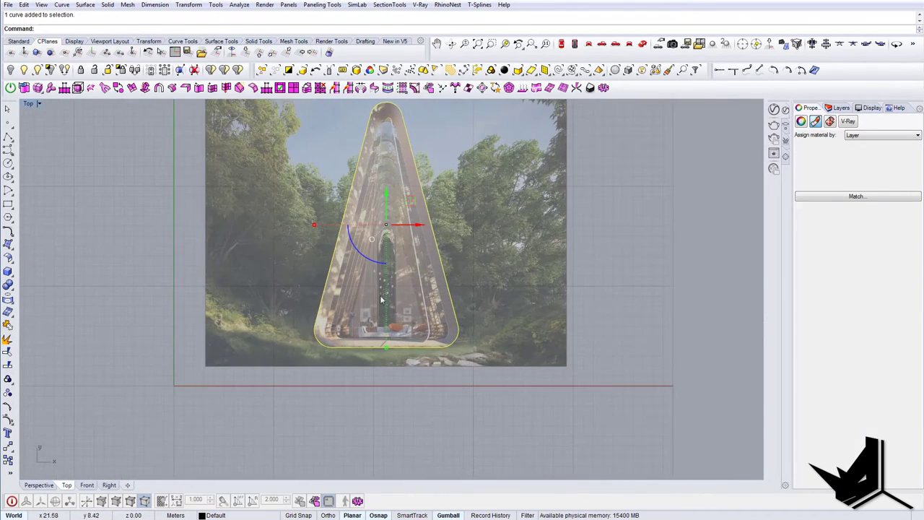
pyautogui.scroll(2, 376, 148)
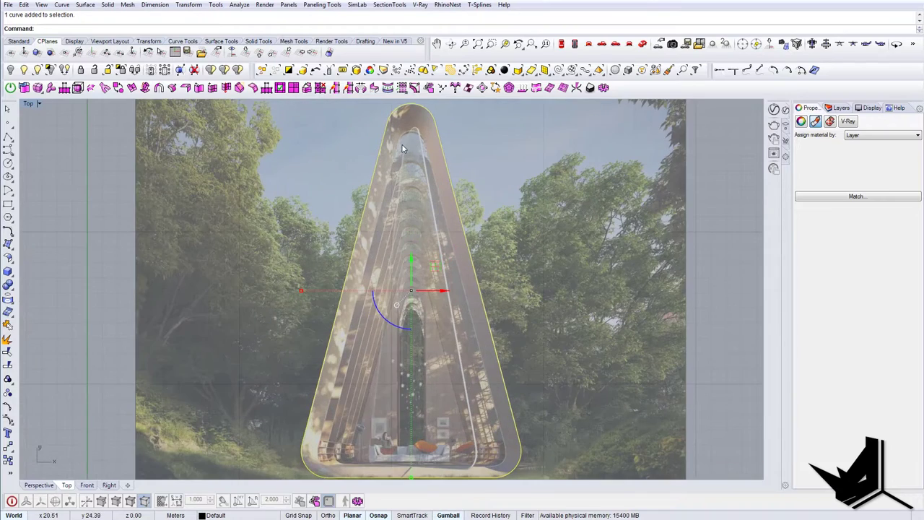
pyautogui.scroll(3, 409, 145)
pyautogui.scroll(-4, 390, 303)
pyautogui.scroll(2, 385, 361)
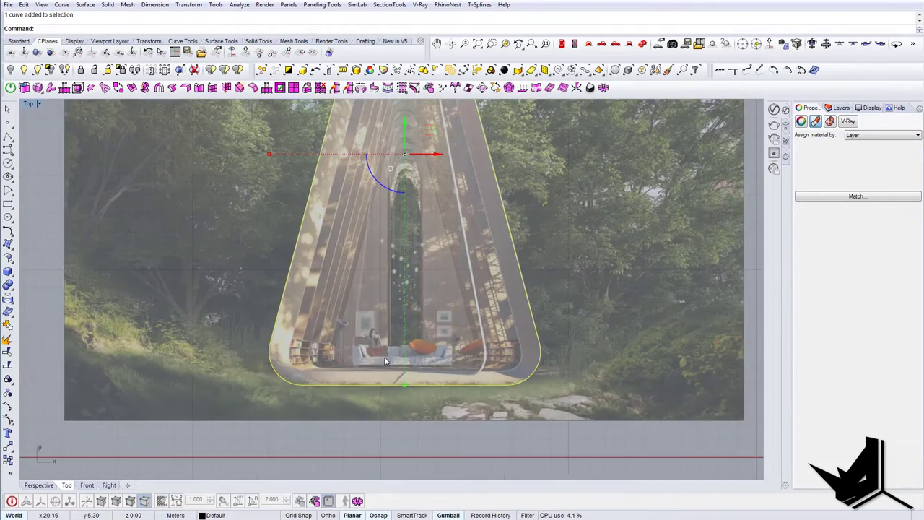
pyautogui.moveTo(385, 361); pyautogui.dragTo(376, 344, button='right')
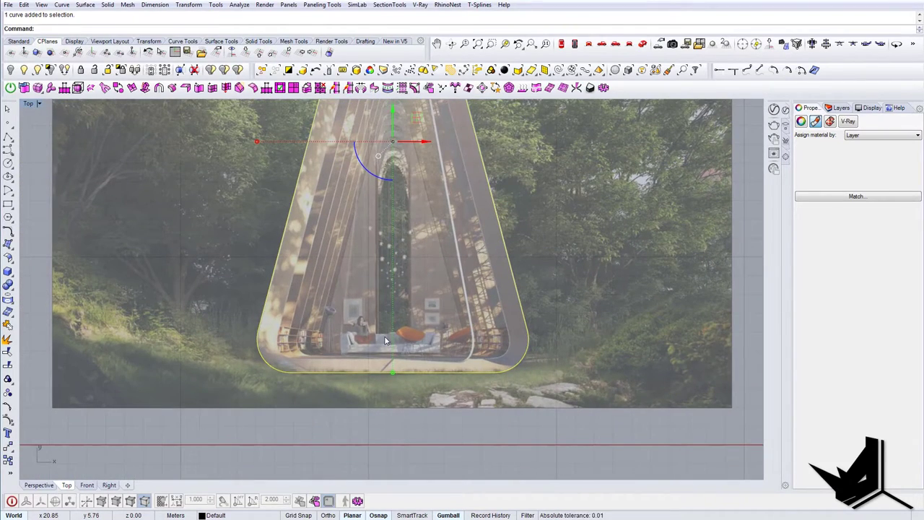
pyautogui.moveTo(338, 280); pyautogui.dragTo(359, 289, button='right')
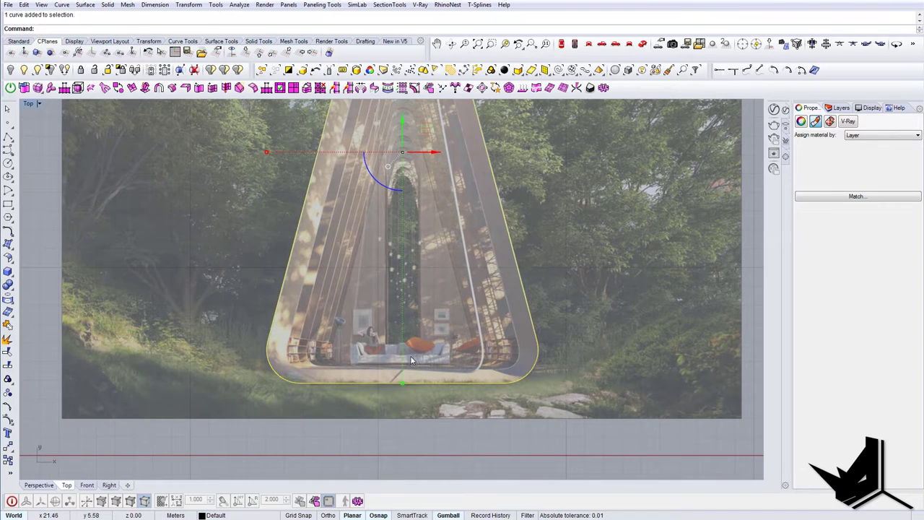
pyautogui.keyDown('alt'); pyautogui.keyDown('shift'); pyautogui.moveTo(402, 389); pyautogui.dragTo(403, 332); pyautogui.keyUp('shift'); pyautogui.keyUp('alt')
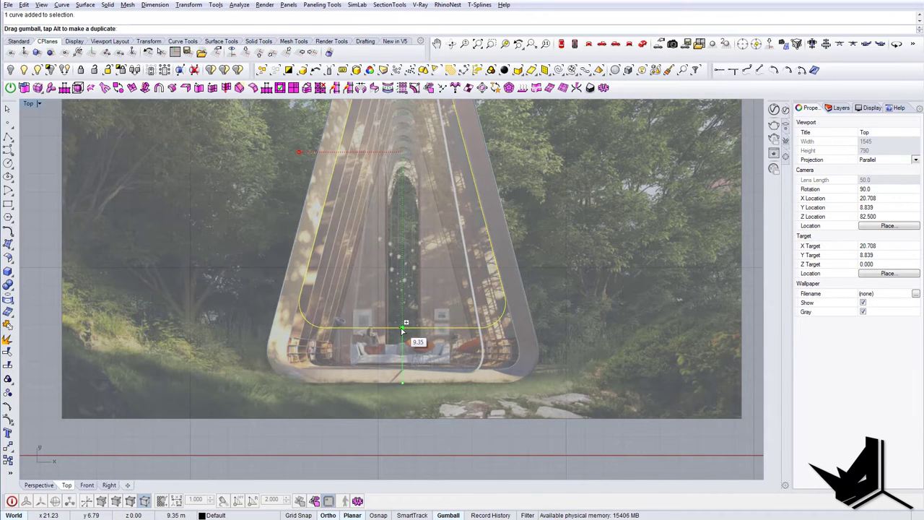
pyautogui.keyDown('alt'); pyautogui.keyDown('shift'); pyautogui.moveTo(401, 330); pyautogui.dragTo(402, 328); pyautogui.keyUp('shift'); pyautogui.keyUp('alt')
# - Compare the scaled inner outline with the cabin opening in the image at the apex, sides and base
pyautogui.scroll(-6, 396, 375)
pyautogui.scroll(8, 388, 177)
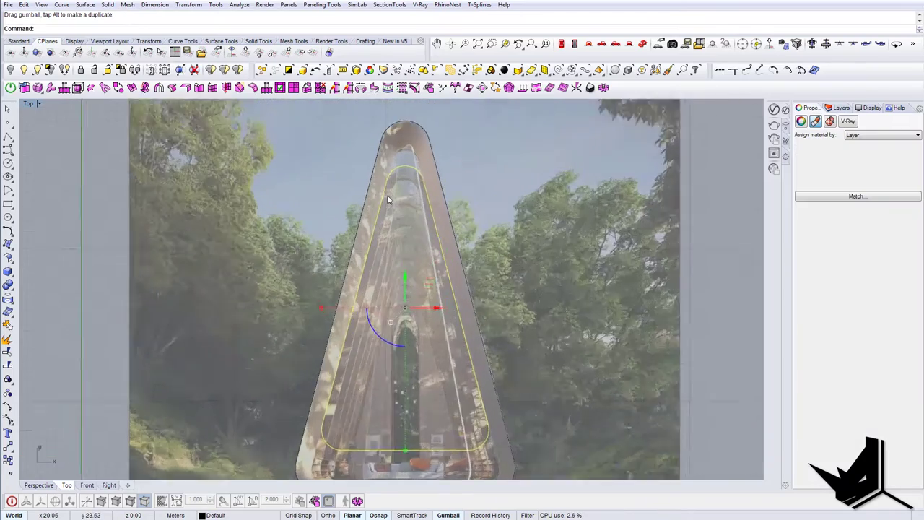
pyautogui.scroll(-4, 435, 189)
pyautogui.press('Escape')
pyautogui.moveTo(411, 163); pyautogui.dragTo(380, 200, button='right')
pyautogui.scroll(4, 379, 200)
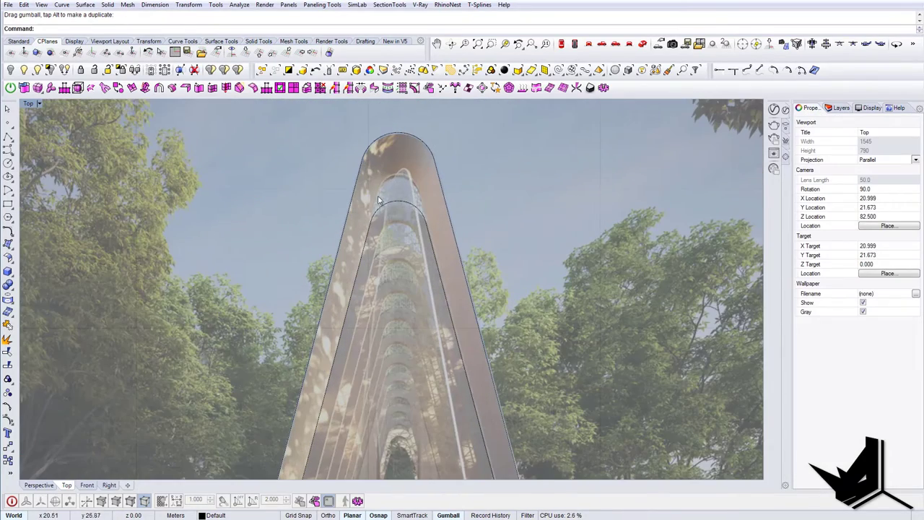
pyautogui.scroll(-3, 405, 196)
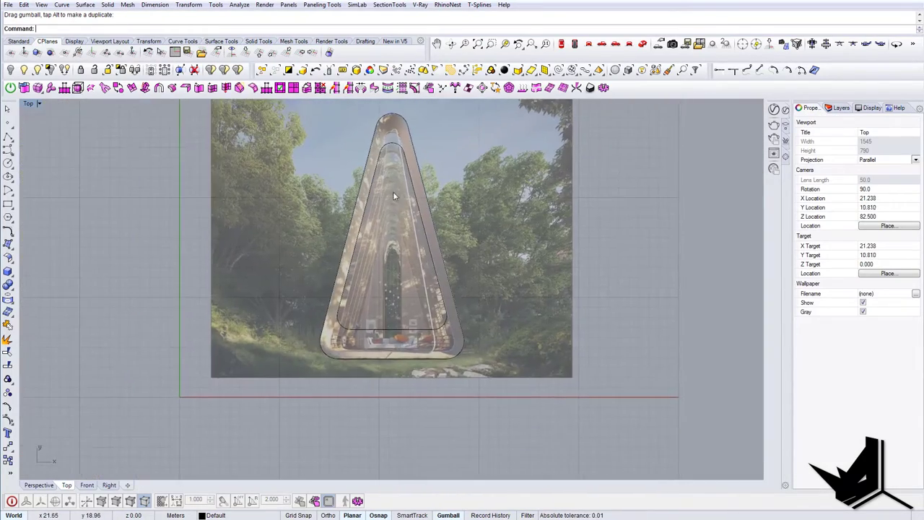
pyautogui.scroll(4, 393, 192)
pyautogui.scroll(-2, 392, 202)
pyautogui.scroll(3, 388, 318)
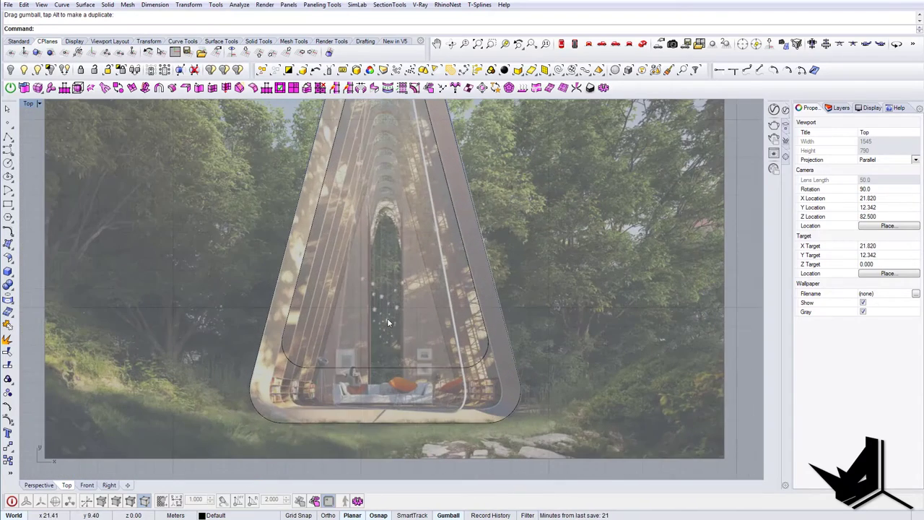
# - Explode the inner outline and delete its rounded apex and lower corner arcs, keeping the straight segments
pyautogui.click(395, 369)
pyautogui.write('Explode')
pyautogui.press('Return')
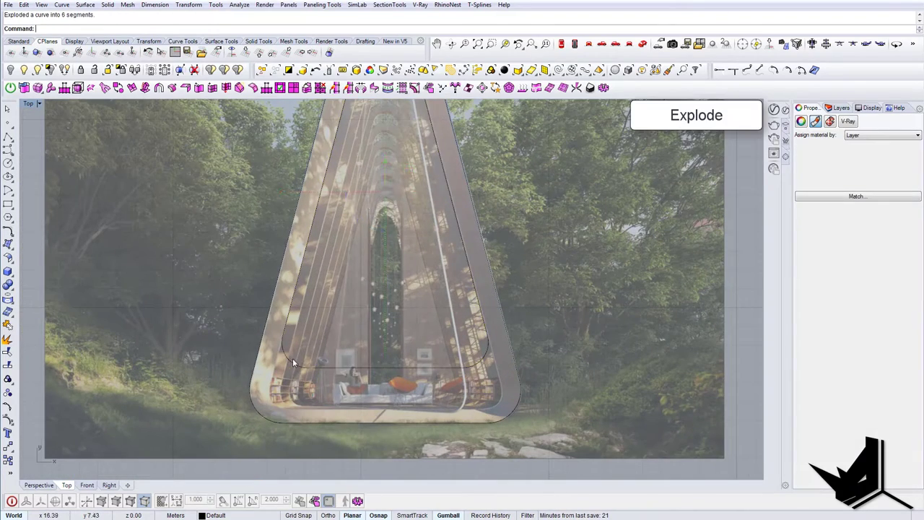
pyautogui.scroll(-5, 477, 351)
pyautogui.scroll(5, 409, 229)
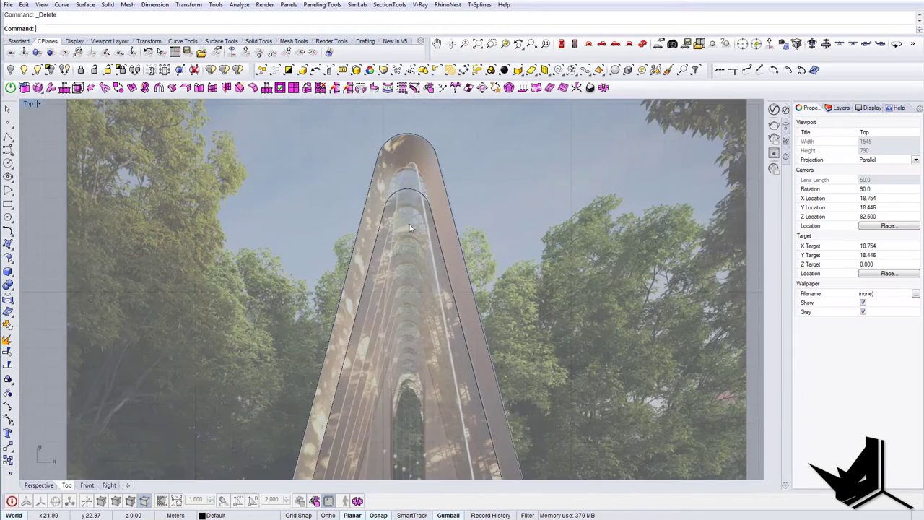
pyautogui.scroll(-5, 408, 193)
pyautogui.scroll(4, 387, 299)
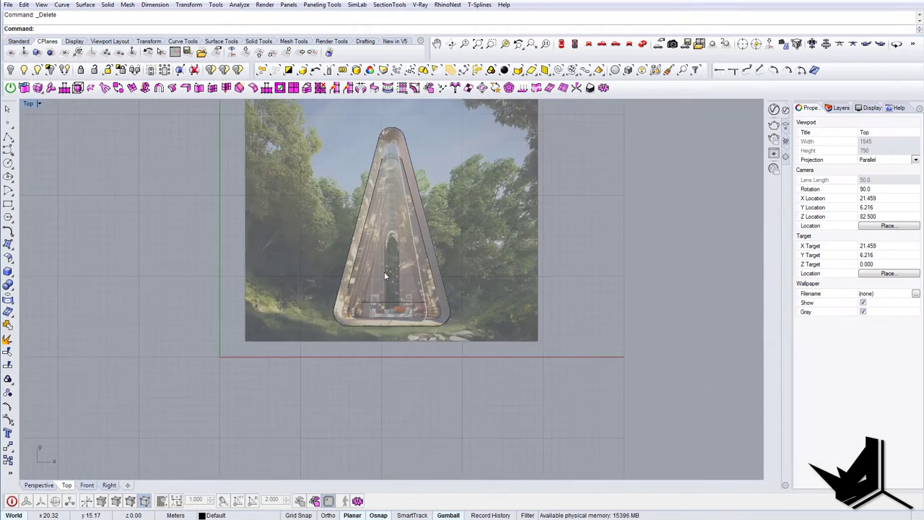
# - Move the inner base line down to the floor edge of the cabin opening in the image
pyautogui.click(387, 304)
pyautogui.scroll(5, 399, 267)
pyautogui.moveTo(403, 289); pyautogui.dragTo(407, 342)
pyautogui.scroll(-3, 399, 341)
pyautogui.scroll(4, 405, 344)
pyautogui.press('Escape')
pyautogui.scroll(-4, 345, 283)
# - Fillet the inner base line with both inner side lines at radius 0 to form sharp lower corners
pyautogui.write('f')
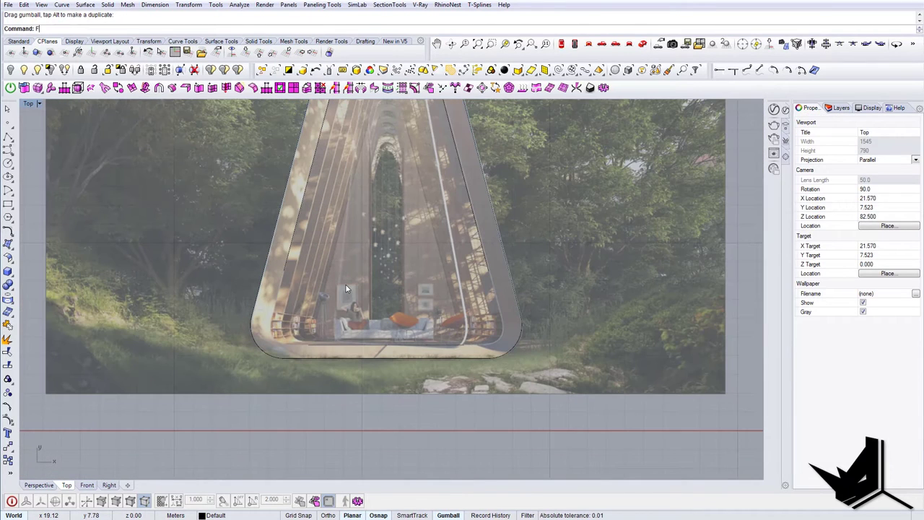
pyautogui.press('Return')
pyautogui.click(87, 28)
pyautogui.write('0')
pyautogui.press('Return')
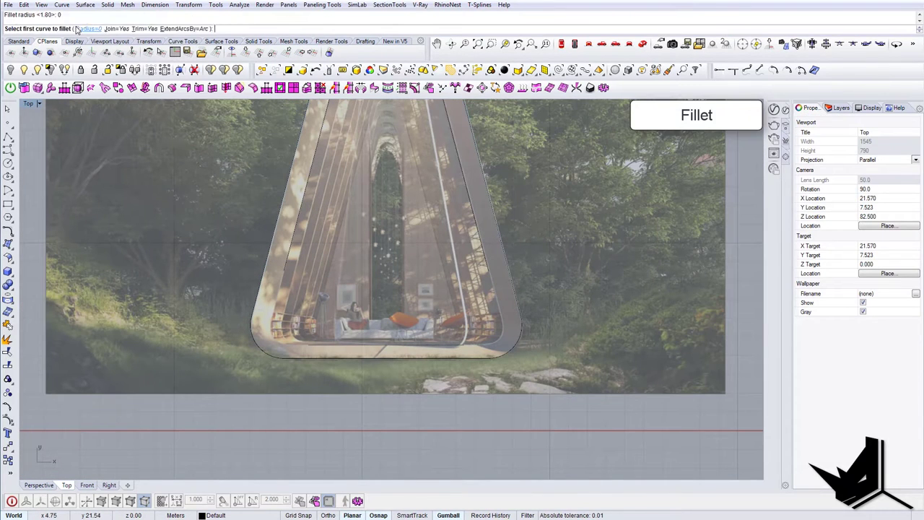
pyautogui.click(284, 267)
pyautogui.click(312, 344)
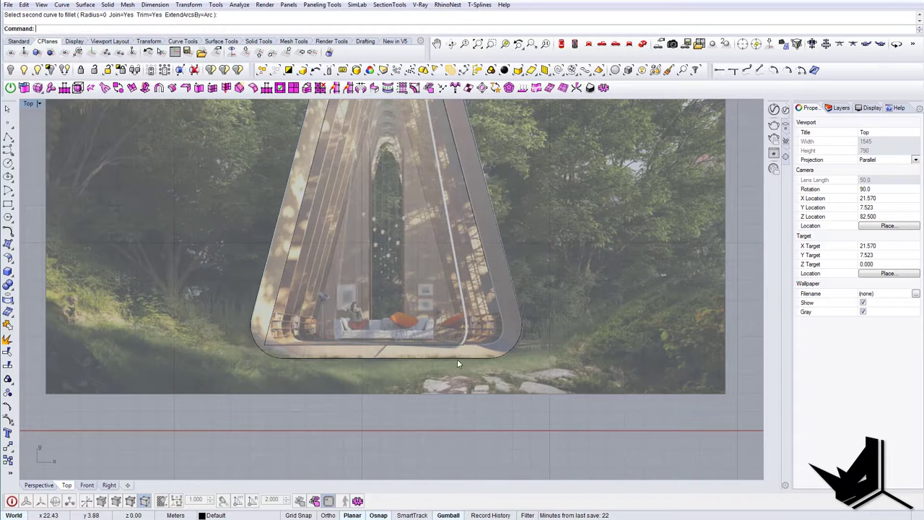
pyautogui.rightClick(457, 359)
pyautogui.click(457, 345)
pyautogui.click(479, 234)
# - Fillet the two inner side lines with each other at radius 0 so they meet in a sharp apex
pyautogui.scroll(-8, 478, 288)
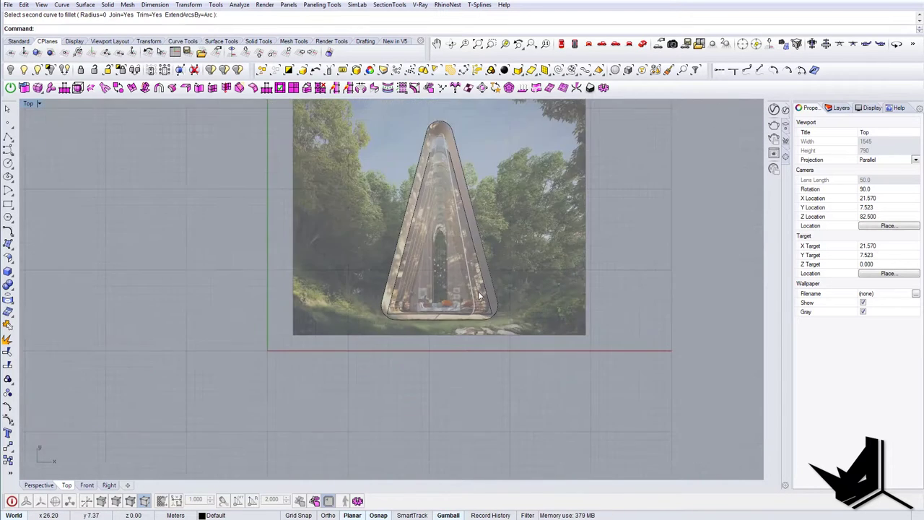
pyautogui.scroll(8, 448, 128)
pyautogui.rightClick(415, 189)
pyautogui.click(402, 192)
pyautogui.moveTo(450, 189); pyautogui.dragTo(433, 243, button='right')
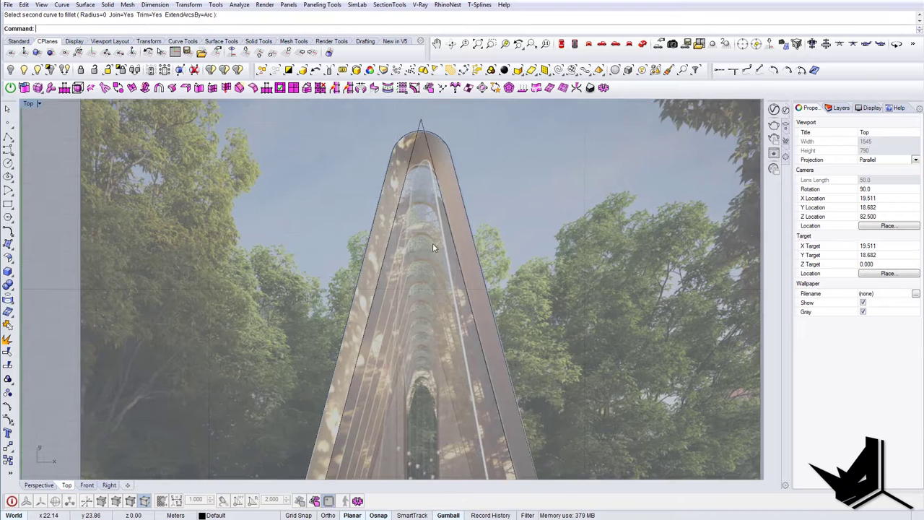
# - Draw a circle of about 0.87 m radius tangent to both inner side lines, matching the opening's rounded top
pyautogui.click(13, 167)
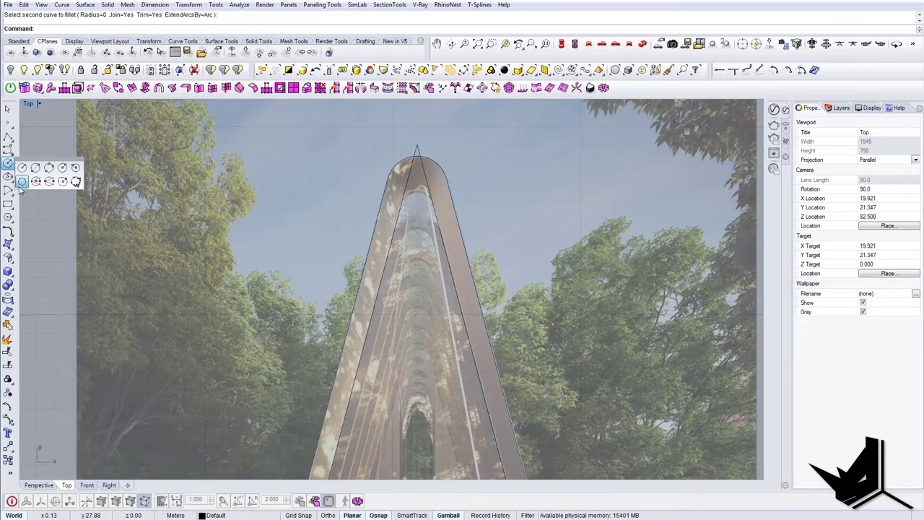
pyautogui.click(22, 182)
pyautogui.scroll(2, 314, 233)
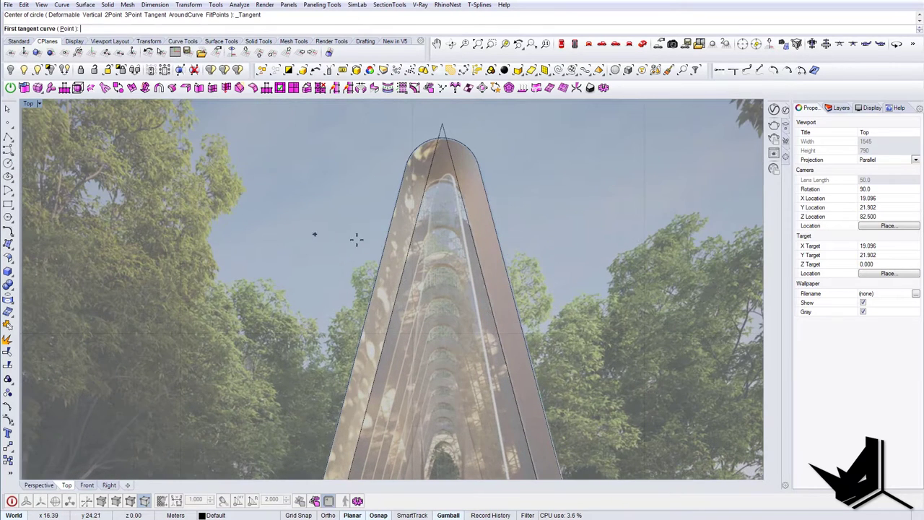
pyautogui.click(414, 228)
pyautogui.click(470, 228)
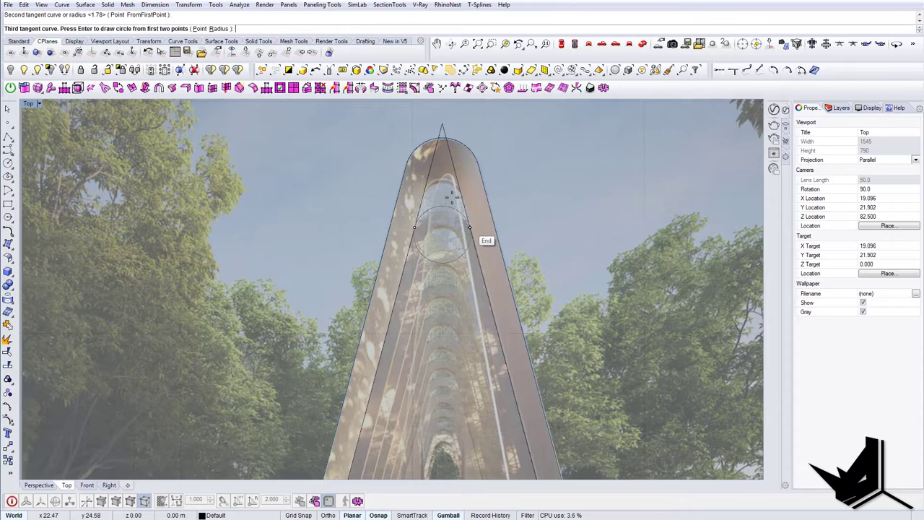
pyautogui.scroll(2, 464, 199)
pyautogui.click(457, 181)
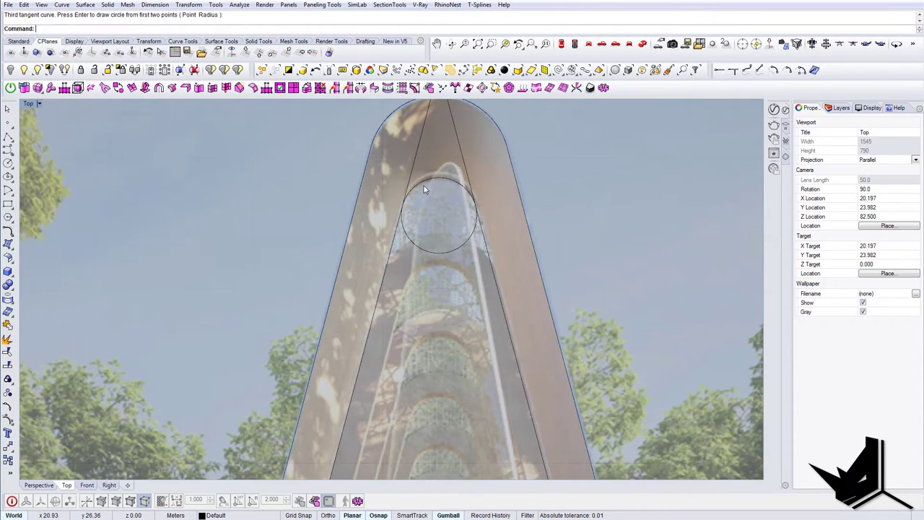
# - Draw a circle of about 0.98 m radius tangent to the inner left side line and the inner base line
pyautogui.scroll(-5, 424, 186)
pyautogui.scroll(3, 402, 271)
pyautogui.rightClick(366, 272)
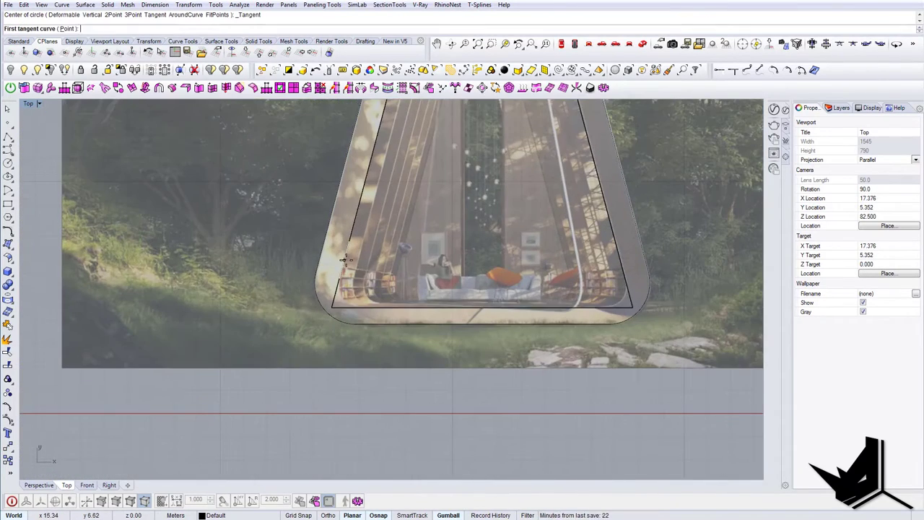
pyautogui.click(345, 261)
pyautogui.click(380, 307)
pyautogui.scroll(4, 369, 296)
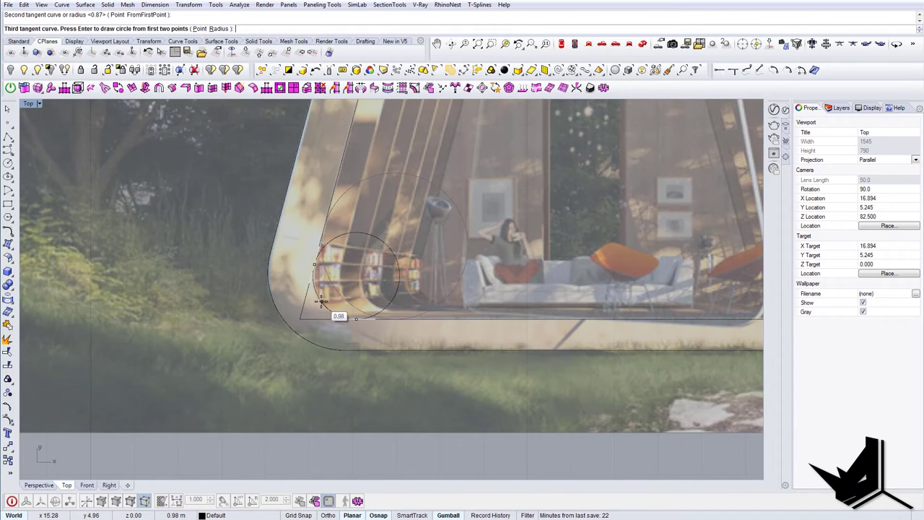
pyautogui.click(321, 301)
# - Mirror the inner lower-left corner circle to the lower-right corner about a vertical axis through the inner apex
pyautogui.scroll(-4, 325, 303)
pyautogui.click(356, 295)
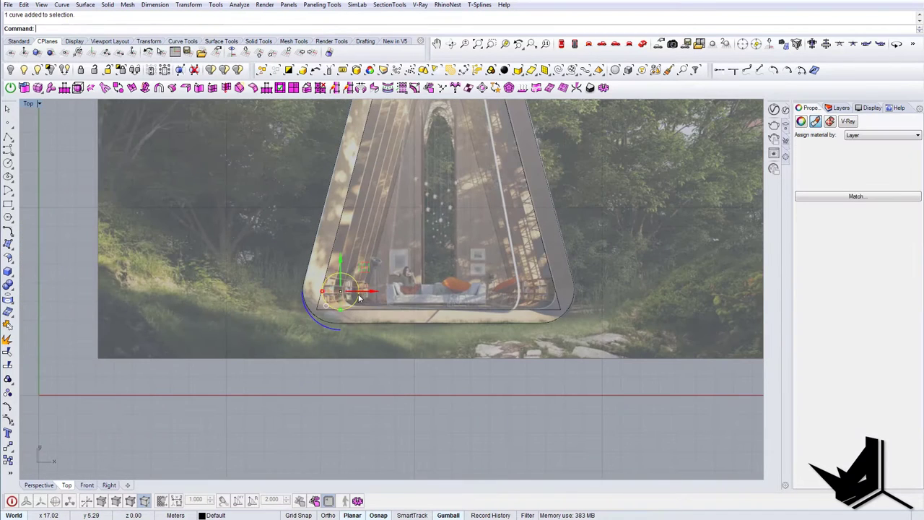
pyautogui.write('mi')
pyautogui.press('Return')
pyautogui.moveTo(397, 108); pyautogui.dragTo(395, 180, button='right')
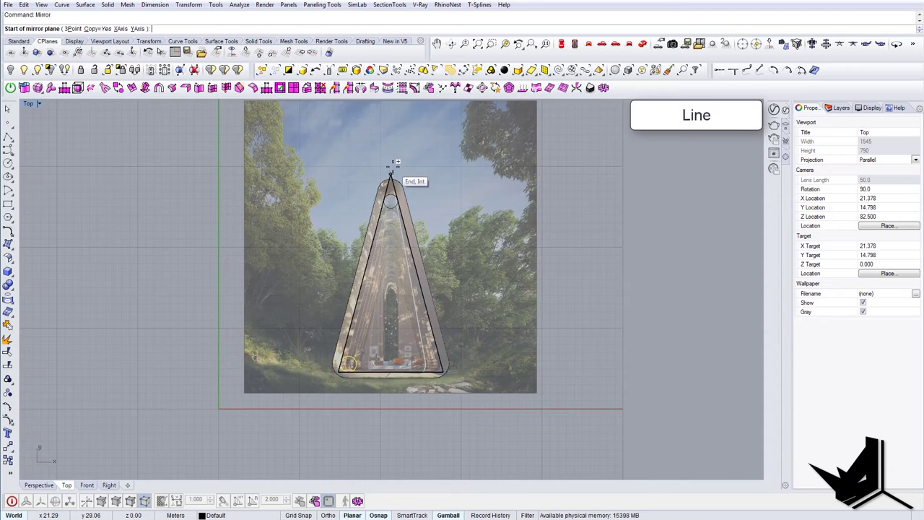
pyautogui.click(391, 172)
pyautogui.keyDown('shift'); pyautogui.click(391, 135); pyautogui.keyUp('shift')
# - Trim the inner side lines above the rounded-top circle, using all traced curves as cutting objects
pyautogui.scroll(6, 409, 338)
pyautogui.write('tr')
pyautogui.press('Return')
pyautogui.scroll(-6, 410, 339)
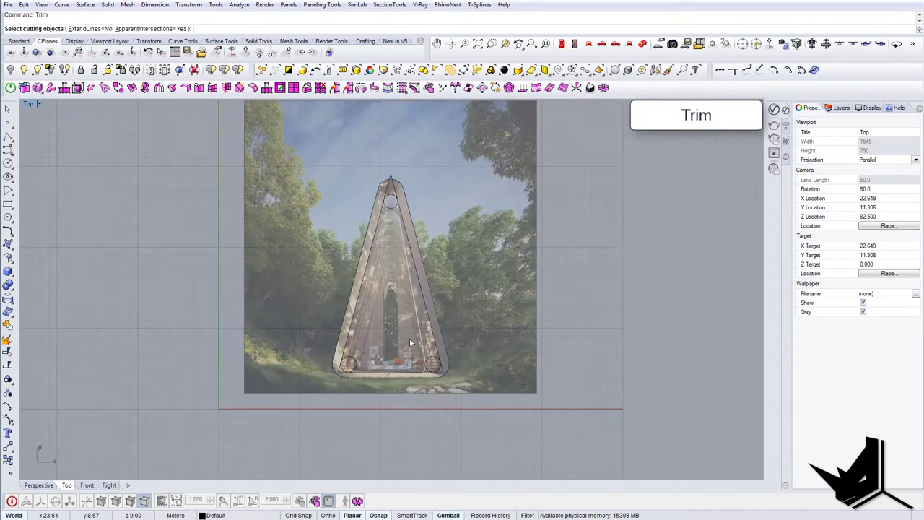
pyautogui.press('Return')
pyautogui.scroll(5, 390, 173)
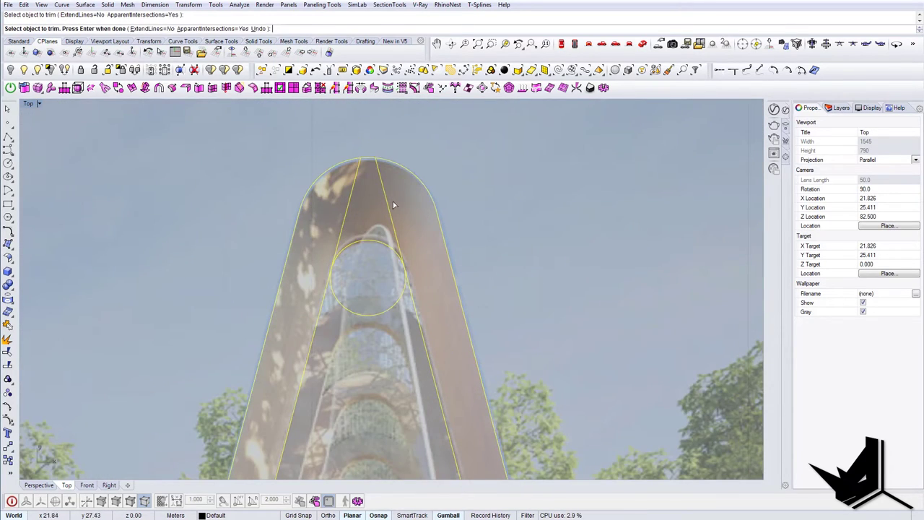
pyautogui.click(394, 205)
# - Trim the leftover lines and arcs at both inner lower corners, and join the traced segments into outline curves
pyautogui.scroll(-8, 368, 292)
pyautogui.moveTo(416, 473); pyautogui.dragTo(405, 144, button='right')
pyautogui.scroll(8, 445, 269)
pyautogui.click(355, 206)
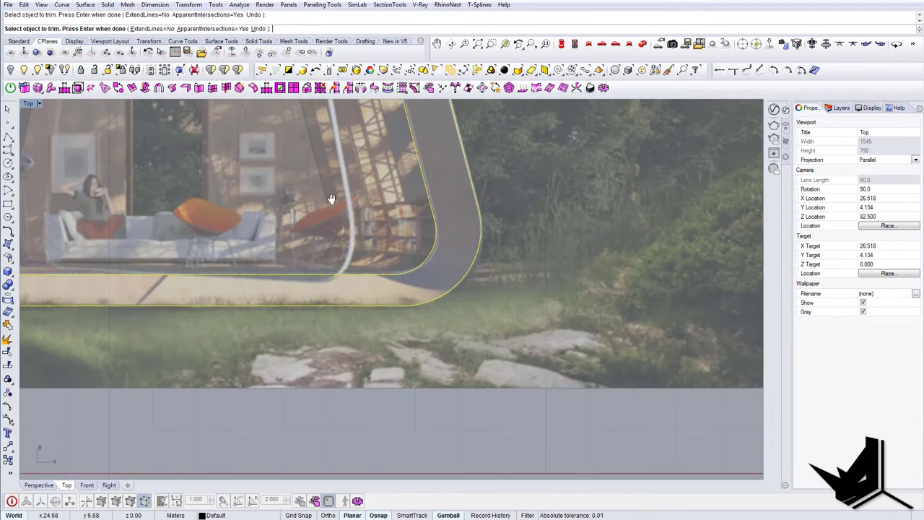
pyautogui.scroll(-5, 330, 200)
pyautogui.moveTo(330, 200); pyautogui.dragTo(509, 273, button='right')
pyautogui.scroll(6, 303, 285)
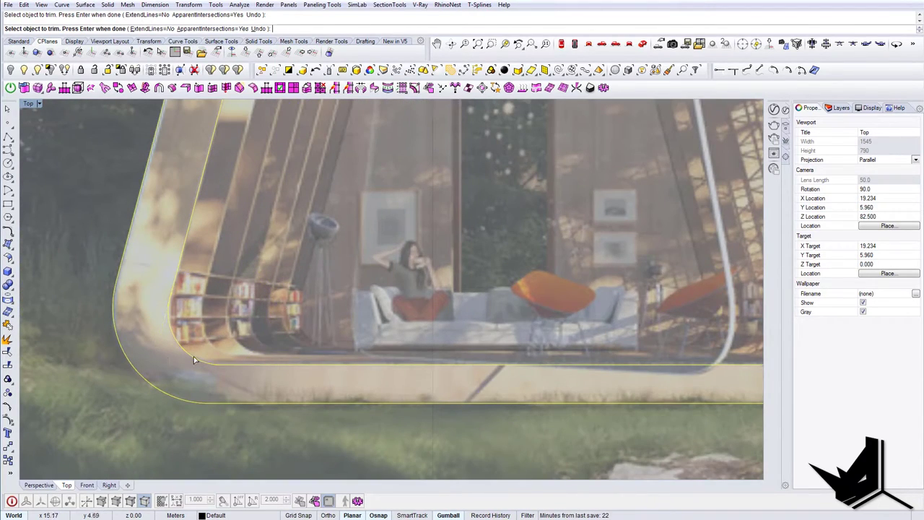
pyautogui.scroll(-8, 193, 357)
pyautogui.moveTo(194, 356); pyautogui.dragTo(226, 362, button='right')
pyautogui.press('Return')
pyautogui.moveTo(172, 140); pyautogui.dragTo(404, 396)
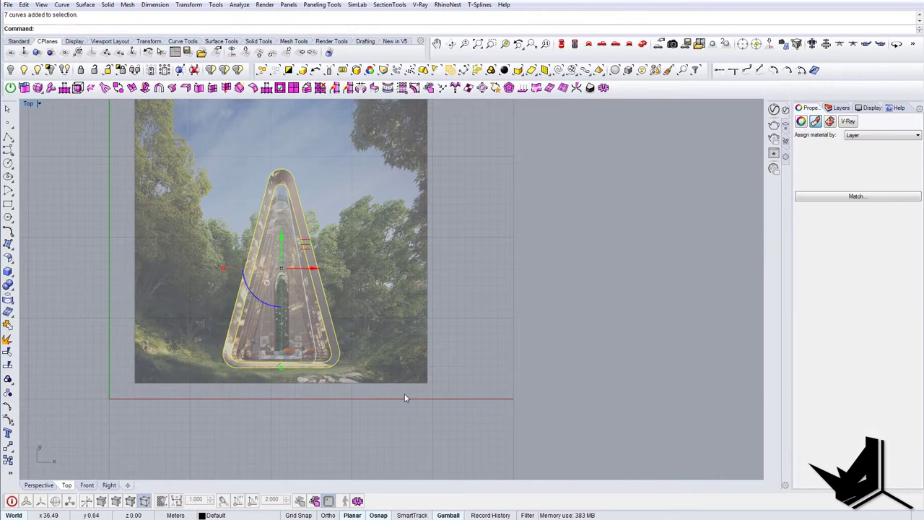
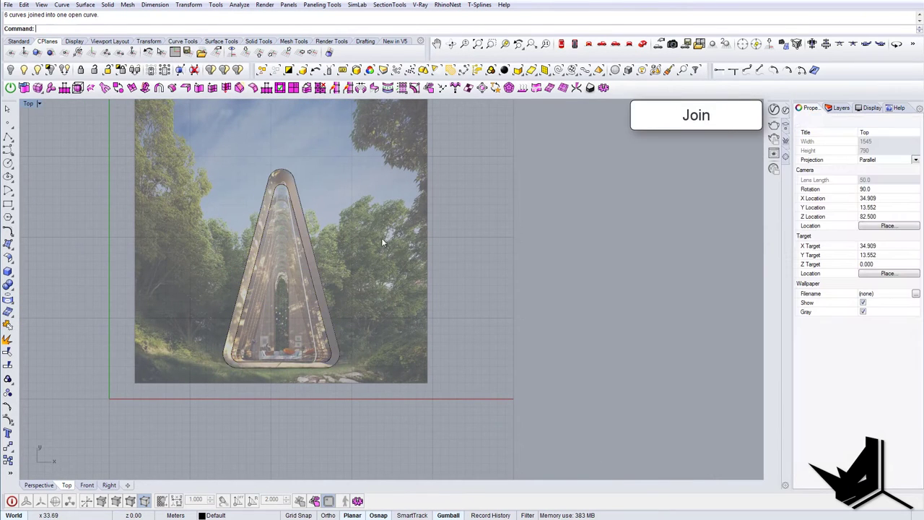
# - In the Perspective view, copy both outlines clear of the reference image and rotate the copies 90 degrees to stand upright
pyautogui.click(643, 44)
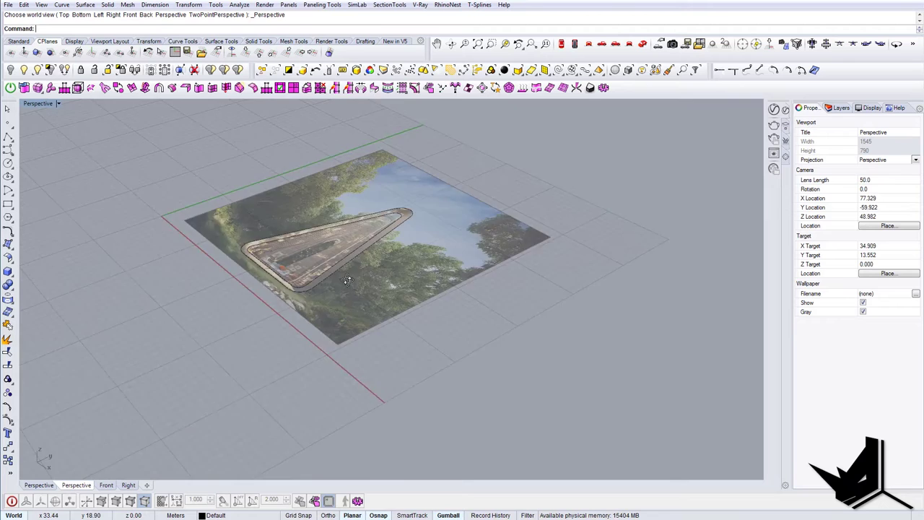
pyautogui.moveTo(368, 272); pyautogui.dragTo(346, 311, button='right')
pyautogui.moveTo(295, 134); pyautogui.dragTo(566, 366)
pyautogui.moveTo(411, 328); pyautogui.dragTo(442, 324, button='right')
pyautogui.keyDown('alt'); pyautogui.moveTo(181, 312); pyautogui.dragTo(177, 310); pyautogui.keyUp('alt')
pyautogui.keyDown('shift'); pyautogui.moveTo(178, 310); pyautogui.dragTo(366, 301, button='right'); pyautogui.keyUp('shift')
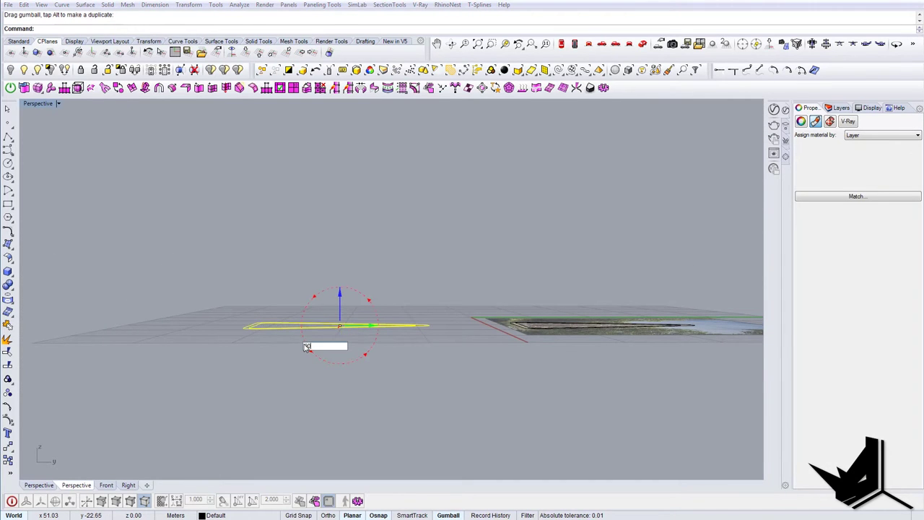
pyautogui.moveTo(319, 340); pyautogui.dragTo(343, 347, button='right')
# - Move the upright outlines vertically from their base midpoint to ground level, entering 0,0,0 as the target
pyautogui.write('m')
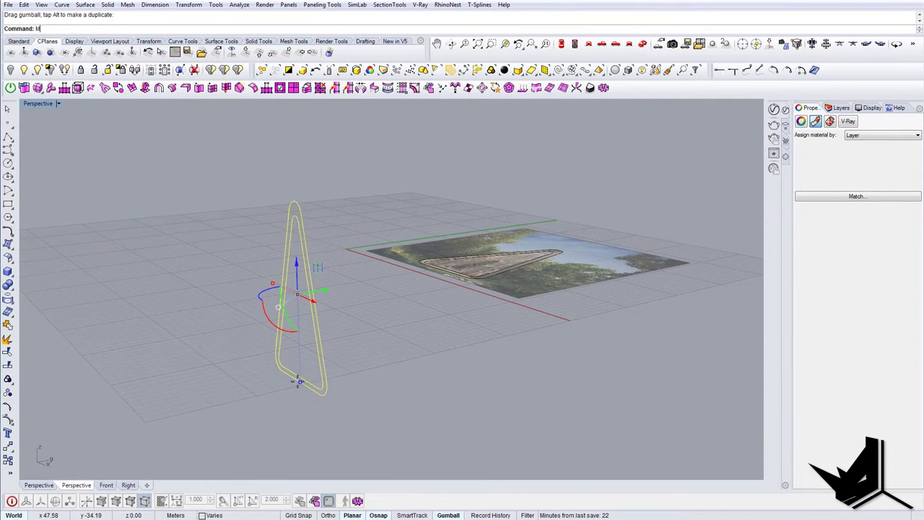
pyautogui.press('Return')
pyautogui.click(294, 382)
pyautogui.keyDown('ctrl'); pyautogui.click(298, 385); pyautogui.keyUp('ctrl')
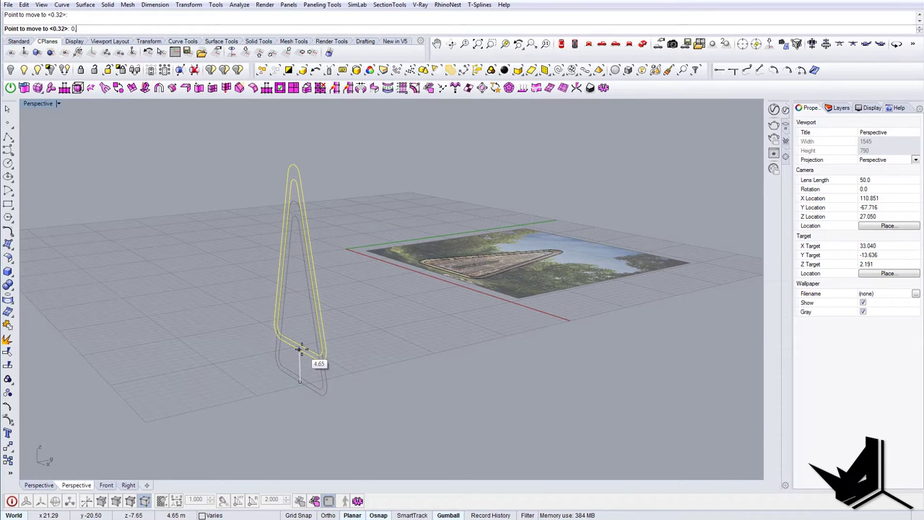
pyautogui.click(316, 344)
# - Switch to Windows Photo Viewer and look through the cabin's exterior reference renderings
pyautogui.keyDown('shift'); pyautogui.moveTo(440, 197); pyautogui.dragTo(571, 332, button='right'); pyautogui.keyUp('shift')
pyautogui.click(362, 519)
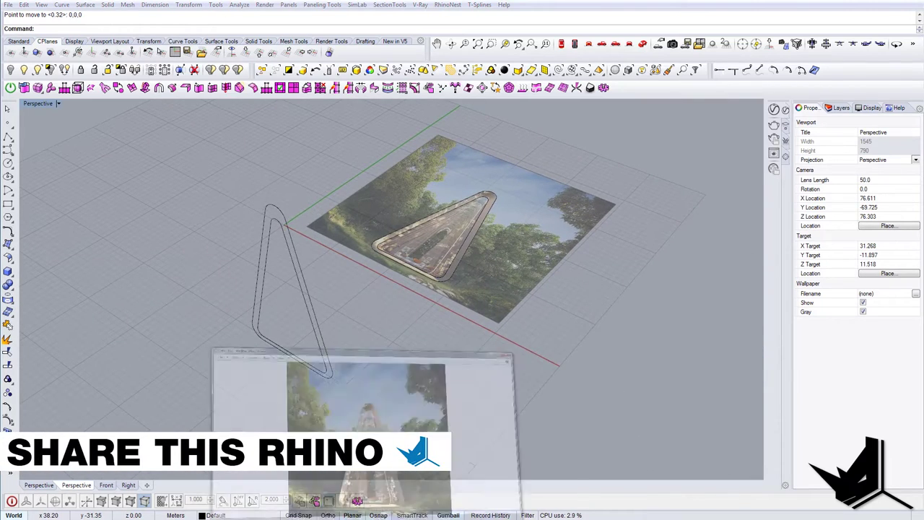
pyautogui.press('Right')
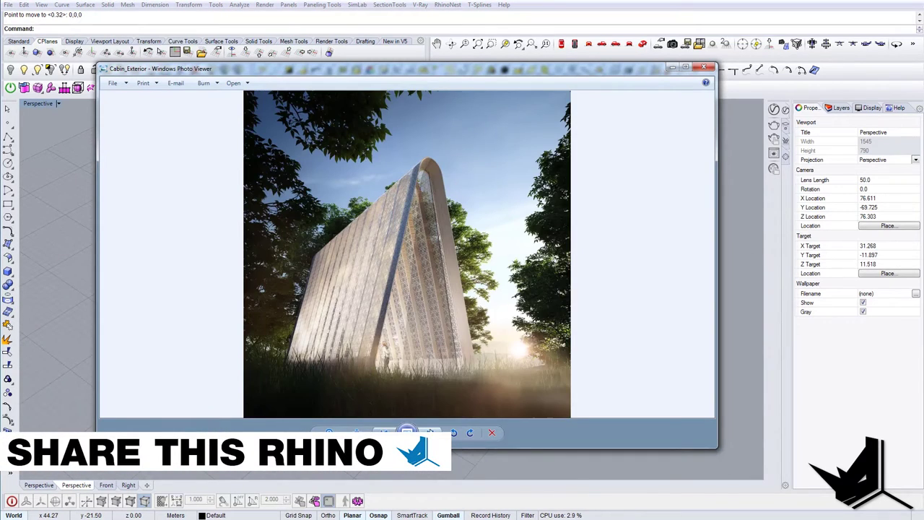
pyautogui.press('Right')
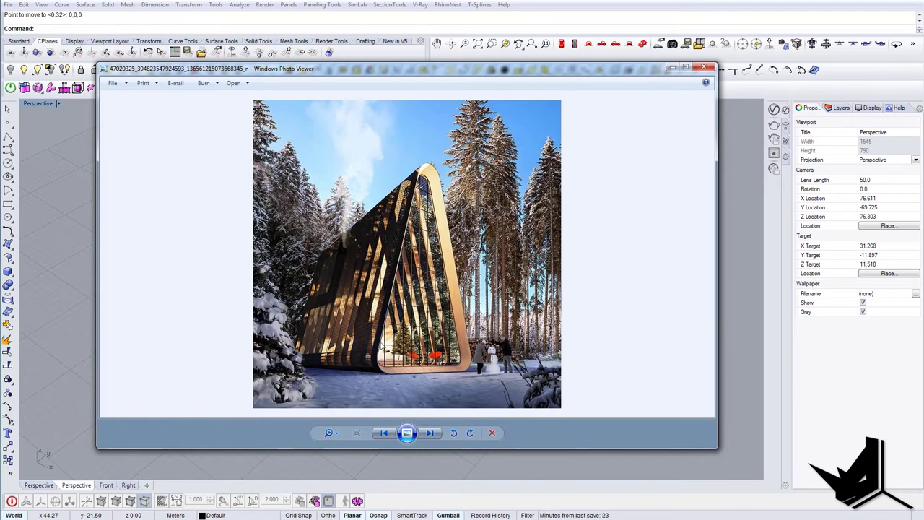
pyautogui.press('Escape')
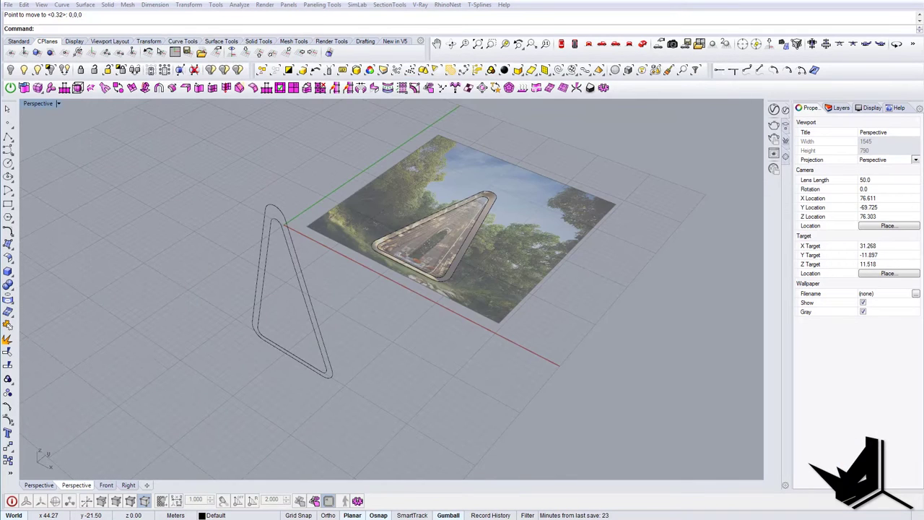
pyautogui.moveTo(495, 226); pyautogui.dragTo(285, 282, button='right')
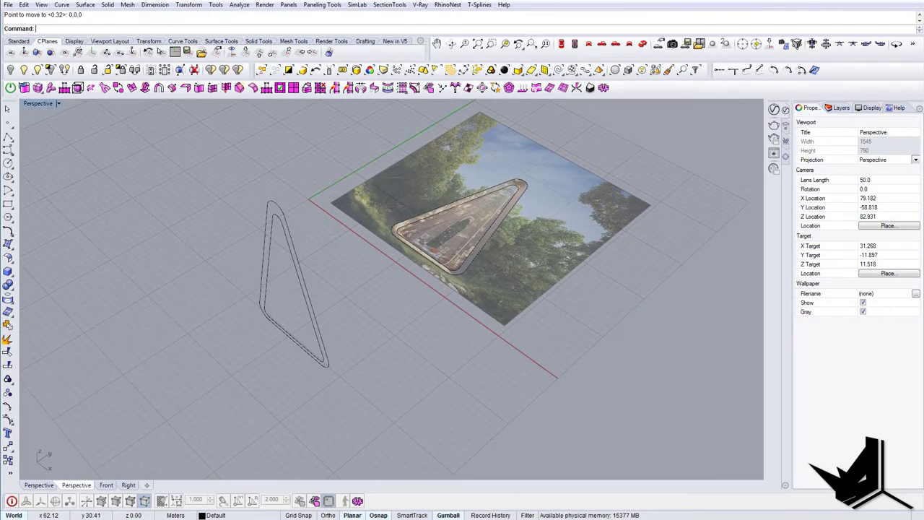
# - Switch back to Windows Photo Viewer and examine the apex, frame edge and rounded base in the snowy exterior rendering
pyautogui.hotkey('alt', 'Tab')
pyautogui.scroll(6, 437, 202)
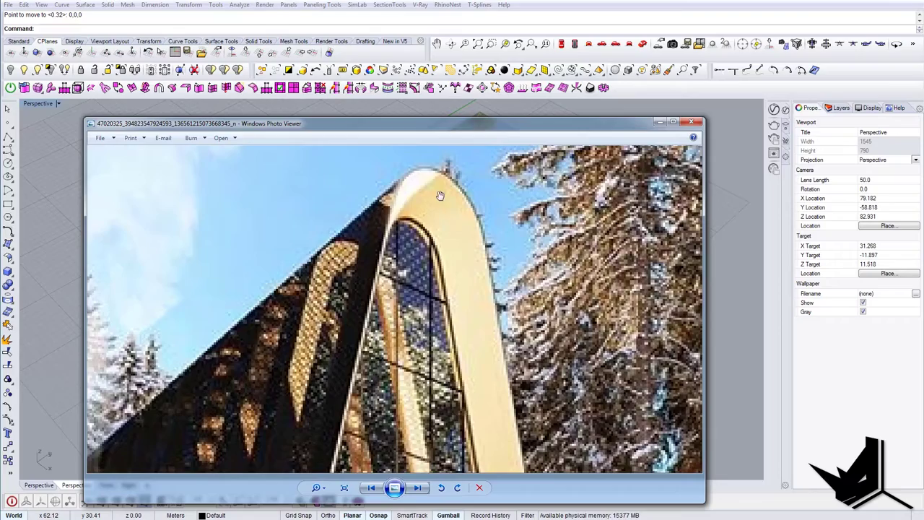
pyautogui.scroll(-4, 424, 213)
pyautogui.scroll(2, 430, 217)
pyautogui.scroll(-2, 433, 202)
pyautogui.scroll(1, 426, 207)
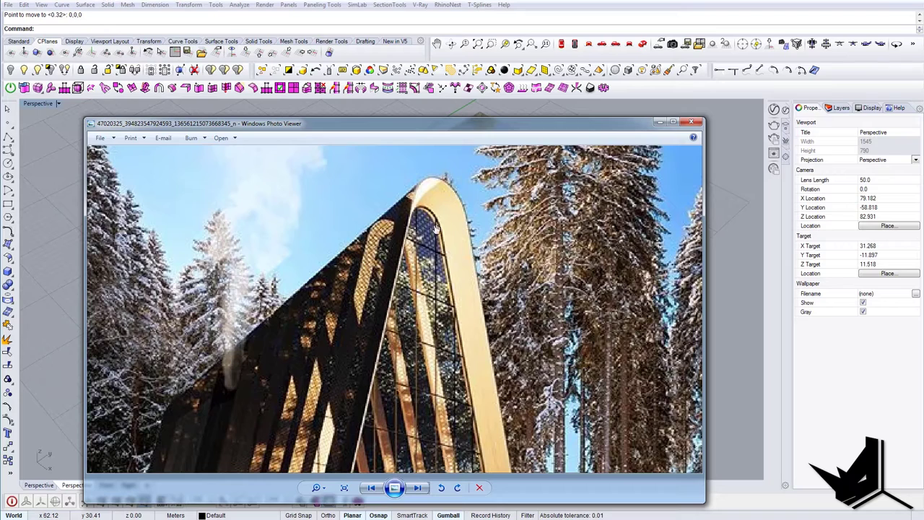
pyautogui.moveTo(493, 441); pyautogui.dragTo(485, 265)
pyautogui.moveTo(520, 461); pyautogui.dragTo(520, 304)
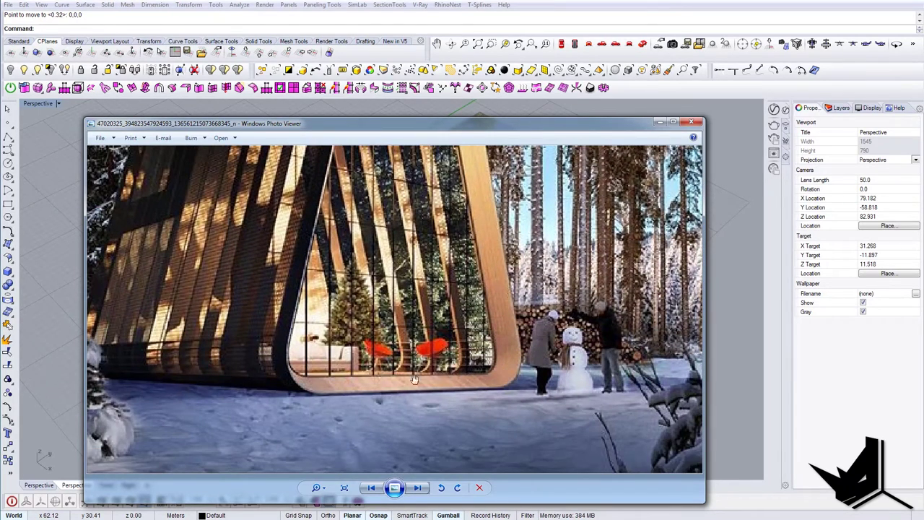
pyautogui.moveTo(455, 326); pyautogui.dragTo(456, 351)
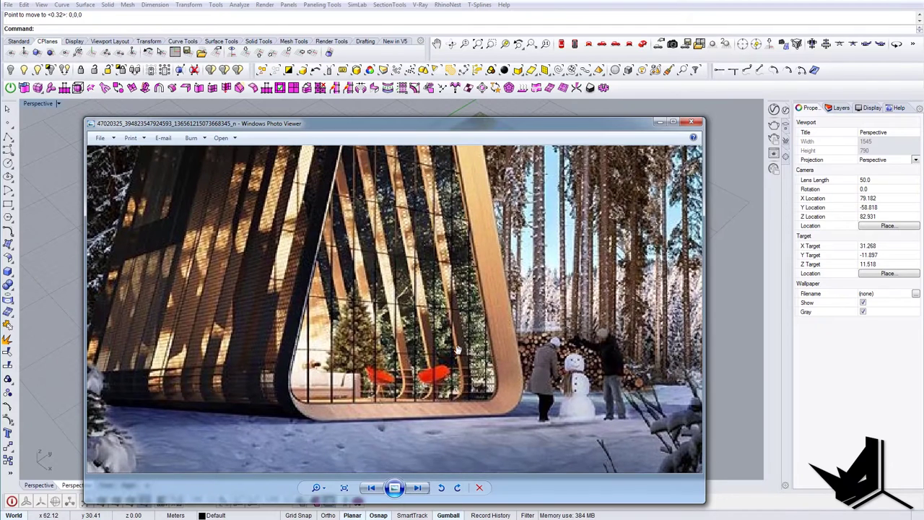
pyautogui.moveTo(481, 128); pyautogui.dragTo(923, 144)
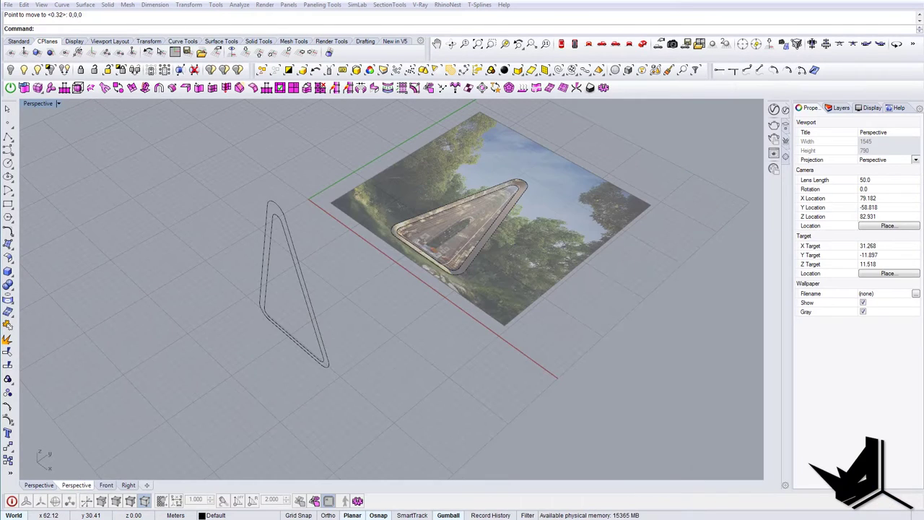
# - Extrude the upright outer outline perpendicular to its plane into a shallow band
pyautogui.moveTo(338, 253); pyautogui.dragTo(361, 282, button='right')
pyautogui.click(378, 252)
pyautogui.scroll(2, 364, 275)
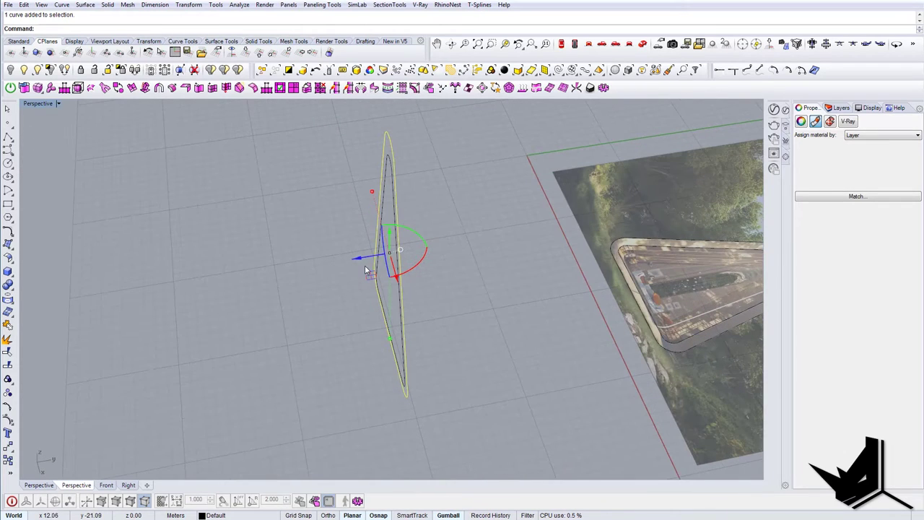
pyautogui.keyDown('alt'); pyautogui.moveTo(348, 261); pyautogui.dragTo(343, 260); pyautogui.keyUp('alt')
pyautogui.click(346, 269)
pyautogui.moveTo(346, 269); pyautogui.dragTo(392, 279, button='right')
pyautogui.write('W2')
# - Select the inner outline and inspect its position within the extruded band from several angles
pyautogui.scroll(3, 327, 327)
pyautogui.click(327, 326)
pyautogui.scroll(6, 330, 324)
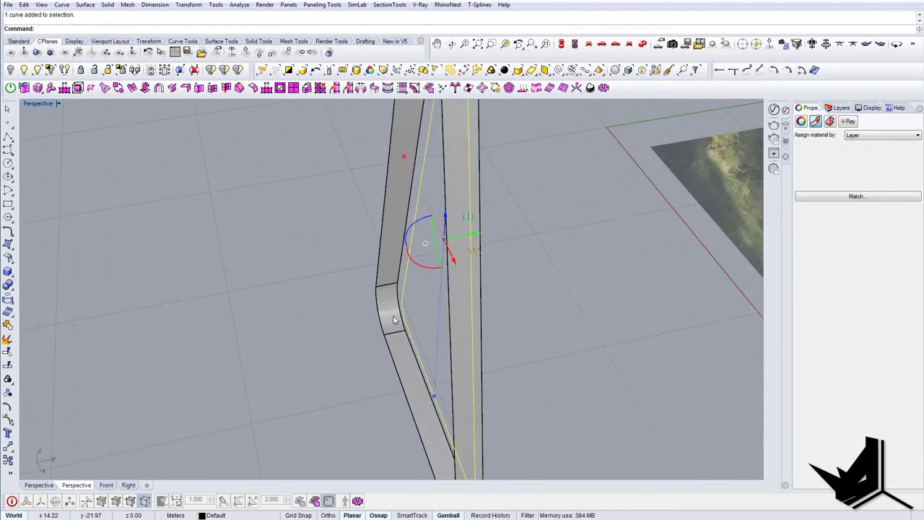
pyautogui.moveTo(335, 315); pyautogui.dragTo(347, 319, button='right')
pyautogui.moveTo(437, 275); pyautogui.dragTo(401, 313, button='right')
pyautogui.scroll(-6, 388, 300)
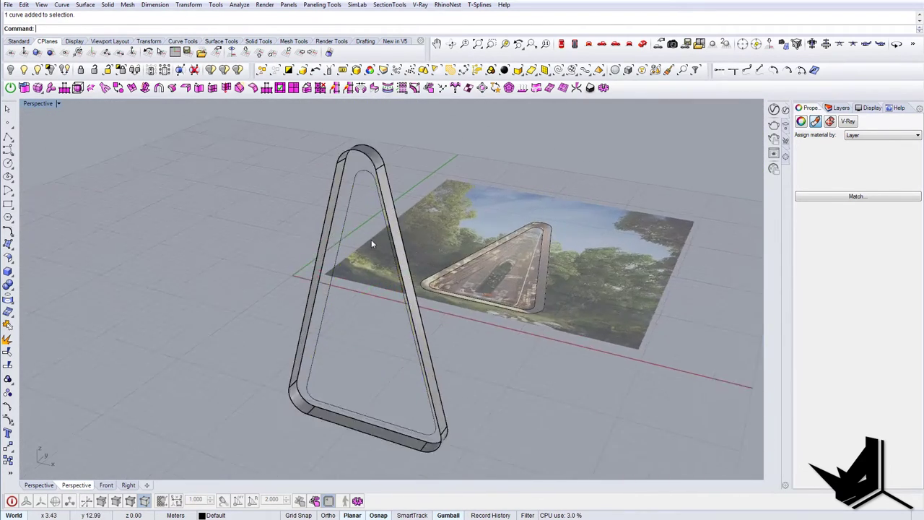
pyautogui.scroll(6, 371, 239)
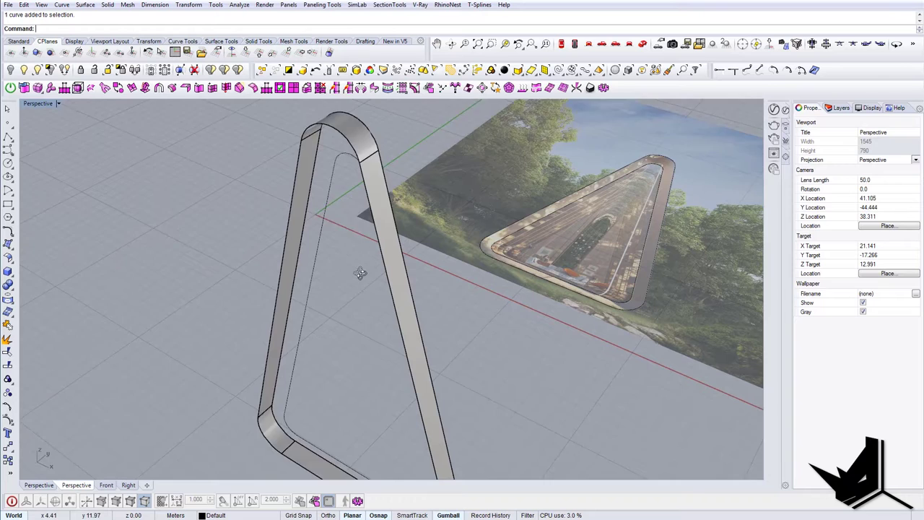
# - Duplicate all front edges of the extruded band with DupEdge and join the copies into one closed curve
pyautogui.click(334, 156)
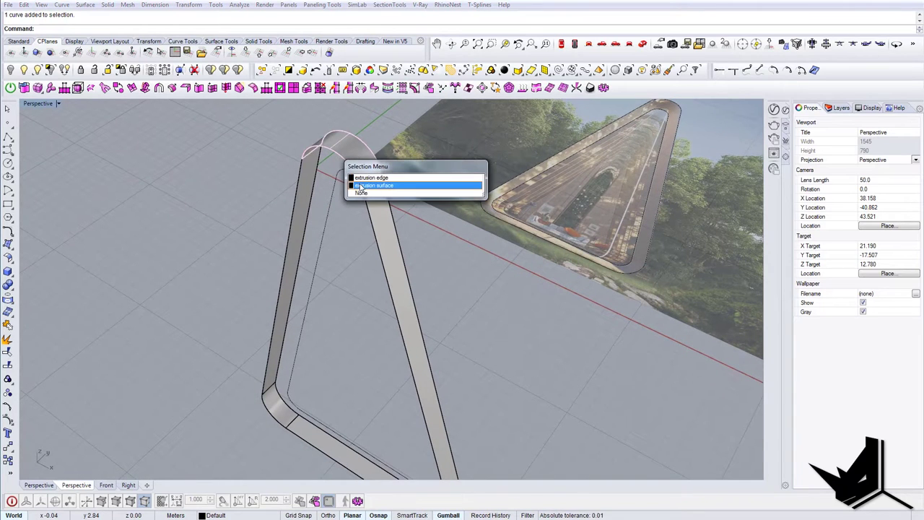
pyautogui.click(358, 179)
pyautogui.click(299, 200)
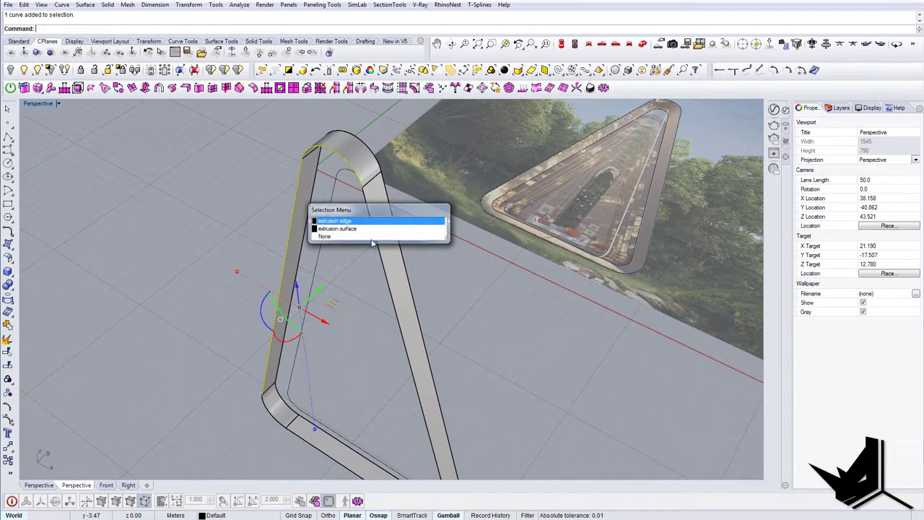
pyautogui.click(368, 236)
pyautogui.click(382, 261)
pyautogui.click(422, 286)
pyautogui.keyDown('shift'); pyautogui.moveTo(422, 287); pyautogui.dragTo(434, 186, button='right'); pyautogui.keyUp('shift')
pyautogui.click(248, 310)
pyautogui.click(288, 338)
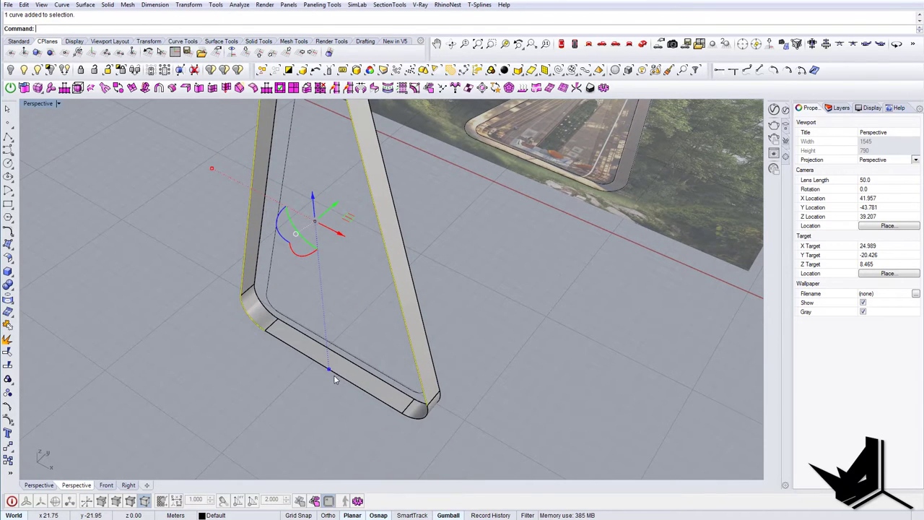
pyautogui.keyDown('ctrl'); pyautogui.keyDown('shift'); pyautogui.click(333, 380); pyautogui.keyUp('shift'); pyautogui.keyUp('ctrl')
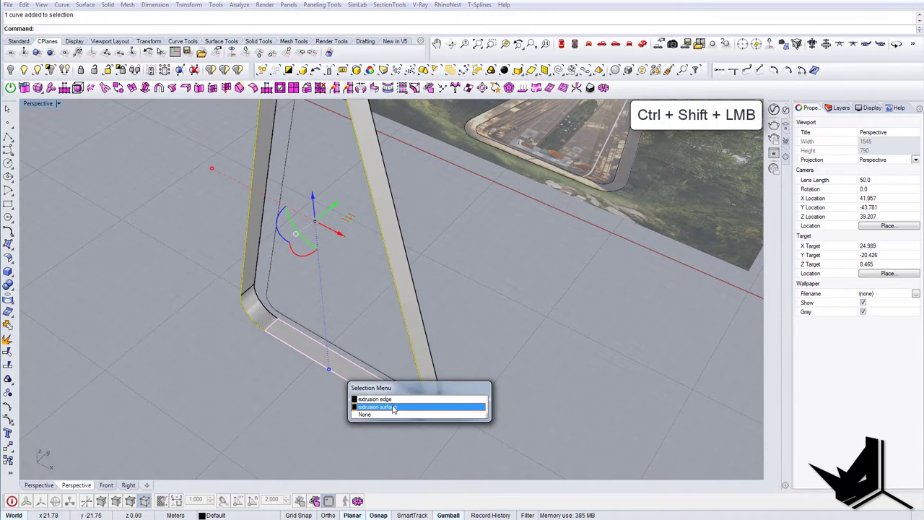
pyautogui.click(399, 399)
pyautogui.keyDown('ctrl'); pyautogui.keyDown('shift'); pyautogui.click(428, 418); pyautogui.keyUp('shift'); pyautogui.keyUp('ctrl')
pyautogui.click(463, 442)
pyautogui.moveTo(465, 419); pyautogui.dragTo(470, 383, button='right')
pyautogui.write('Dup')
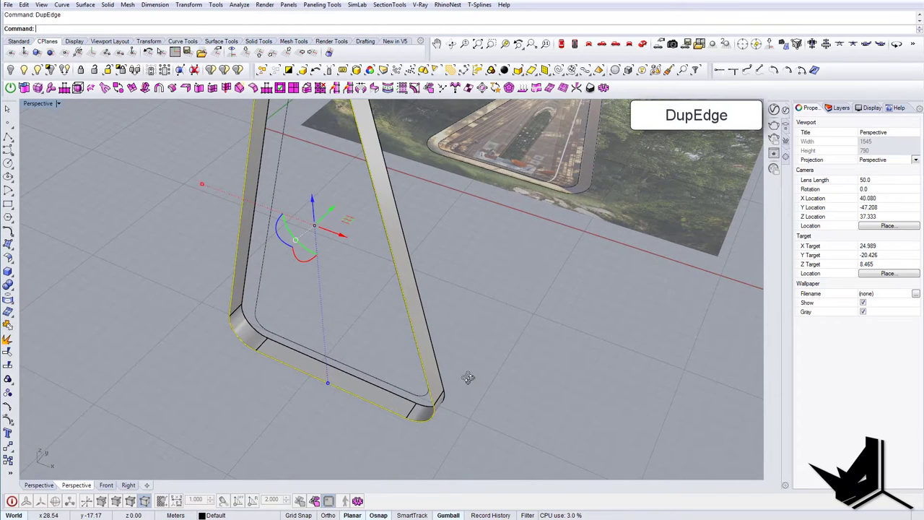
pyautogui.press('Return')
pyautogui.write('Join')
pyautogui.press('Return')
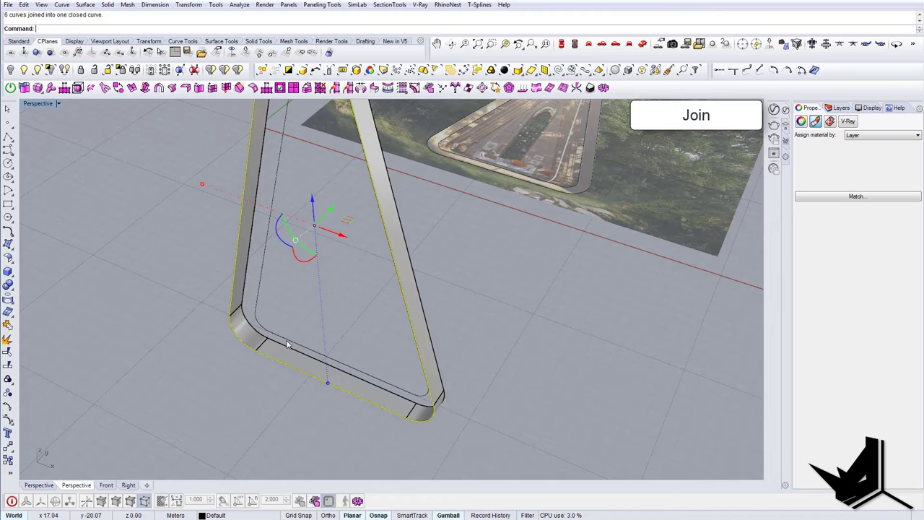
# - Draw a line at the base from the midpoint of the band's front edge to the inner outline's midpoint
pyautogui.click(287, 341)
pyautogui.click(290, 368)
pyautogui.click(300, 333)
pyautogui.moveTo(300, 333); pyautogui.dragTo(349, 320, button='right')
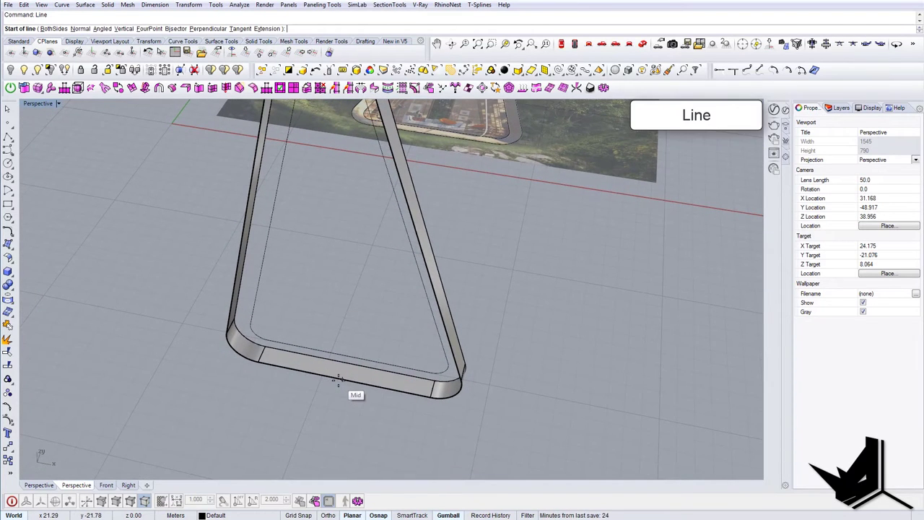
pyautogui.click(345, 355)
# - Draw a line about 2.28 m long from the inner outline's apex to the midpoint of the band's front top edge
pyautogui.moveTo(345, 355); pyautogui.dragTo(394, 224, button='right')
pyautogui.rightClick(393, 224)
pyautogui.scroll(3, 366, 205)
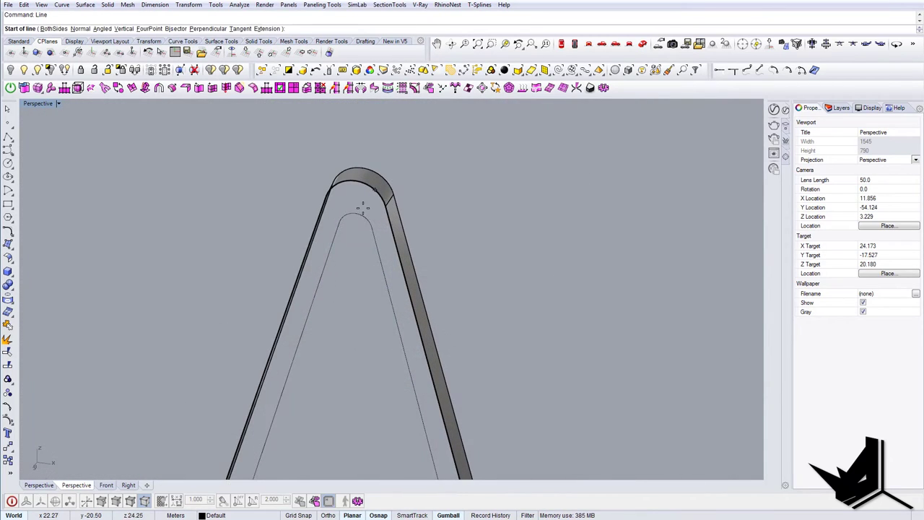
pyautogui.click(357, 212)
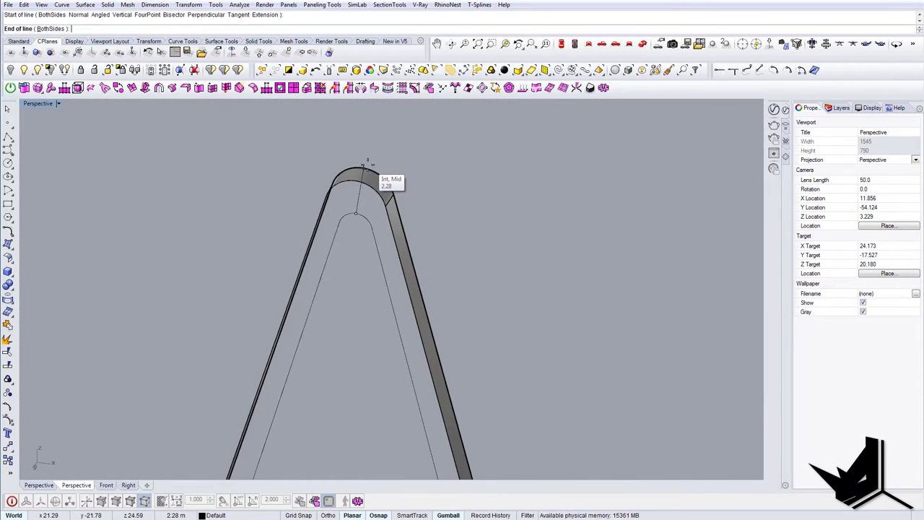
pyautogui.click(367, 166)
pyautogui.moveTo(359, 247)
pyautogui.mouseDown(button='right')
pyautogui.moveTo(340, 325)
pyautogui.moveTo(361, 249)
pyautogui.mouseUp(button='right')
pyautogui.scroll(-4, 341, 326)
# - Create a two-rail sweep between the band's duplicated front edge and the inner outline, using the base and apex lines as cross sections
pyautogui.press('Return')
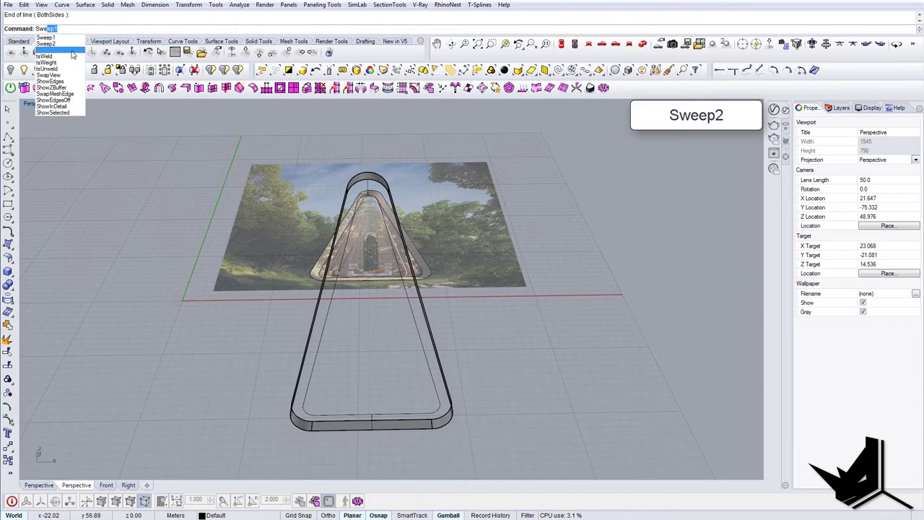
pyautogui.scroll(4, 329, 233)
pyautogui.moveTo(331, 244); pyautogui.dragTo(296, 342, button='right')
pyautogui.click(331, 332)
pyautogui.click(340, 343)
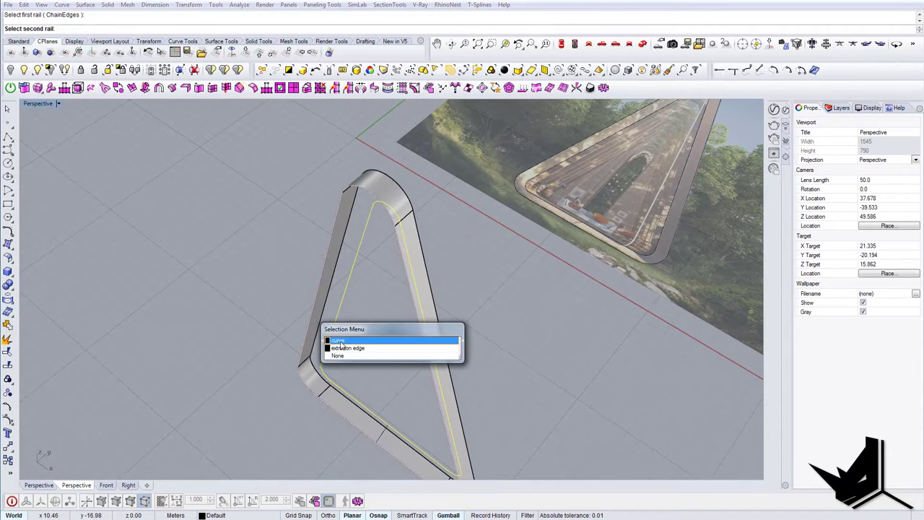
pyautogui.click(348, 340)
pyautogui.moveTo(350, 373); pyautogui.dragTo(385, 419, button='right')
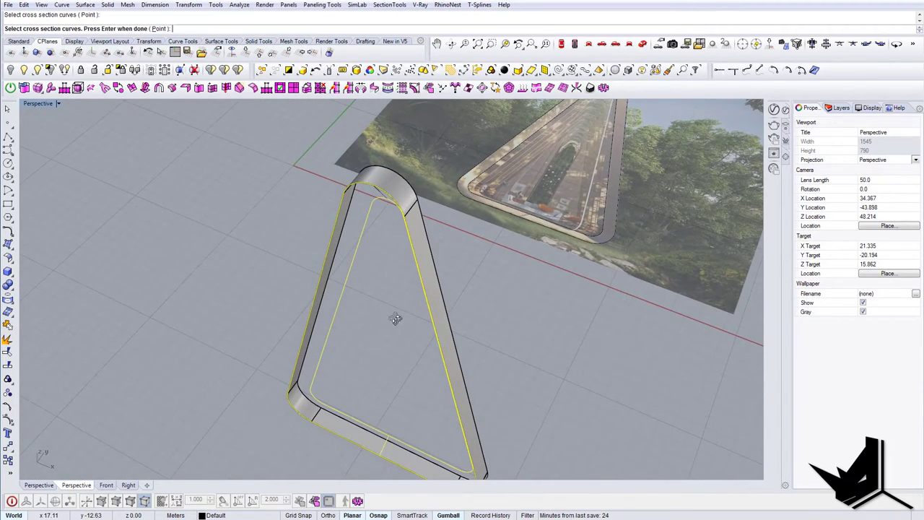
pyautogui.moveTo(394, 332); pyautogui.dragTo(405, 169, button='right')
pyautogui.click(385, 145)
pyautogui.scroll(-6, 394, 229)
pyautogui.press('Return')
pyautogui.moveTo(396, 305); pyautogui.dragTo(374, 299, button='right')
pyautogui.press('Return')
# - Mirror a copy of the swept half across the frame's vertical centre plane, set at the base midpoint
pyautogui.scroll(5, 401, 323)
pyautogui.scroll(3, 366, 376)
pyautogui.click(379, 428)
pyautogui.keyDown('shift'); pyautogui.moveTo(379, 426); pyautogui.dragTo(367, 385, button='right'); pyautogui.keyUp('shift')
pyautogui.write('M')
pyautogui.click(364, 386)
pyautogui.click(377, 353)
pyautogui.scroll(-2, 362, 373)
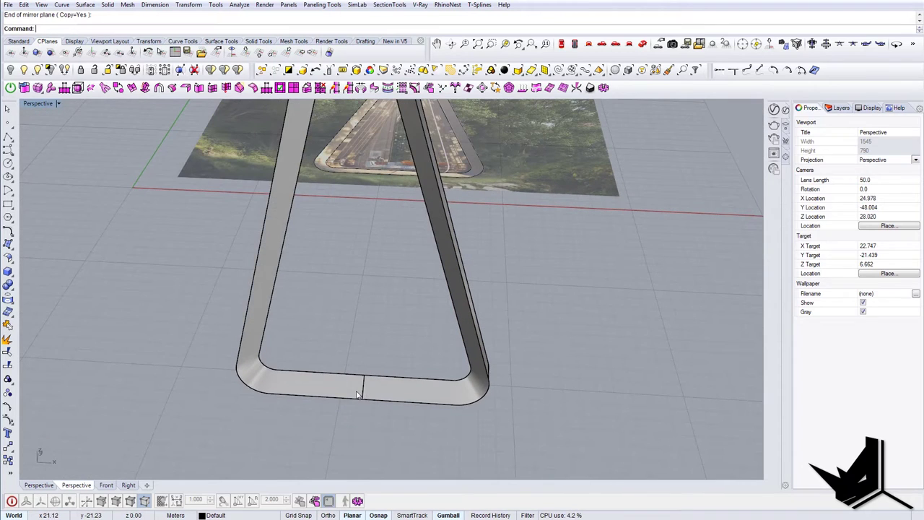
# - Select both swept halves and join them into one surface
pyautogui.click(347, 388)
pyautogui.keyDown('shift'); pyautogui.click(391, 392); pyautogui.keyUp('shift')
pyautogui.write('Join')
pyautogui.press('Return')
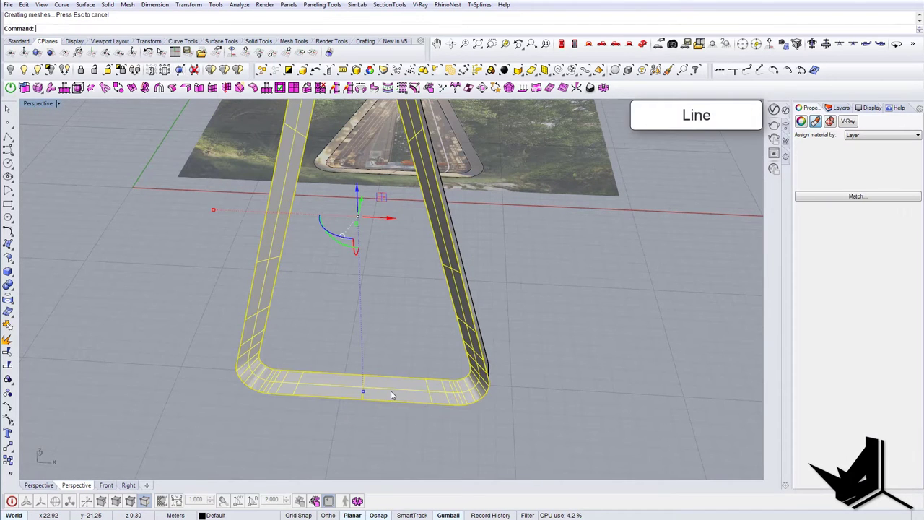
pyautogui.press('Escape')
# - Create a planar surface between the inner outline and the band's outer outline to cap the frame's open side
pyautogui.moveTo(383, 385); pyautogui.dragTo(340, 268, button='right')
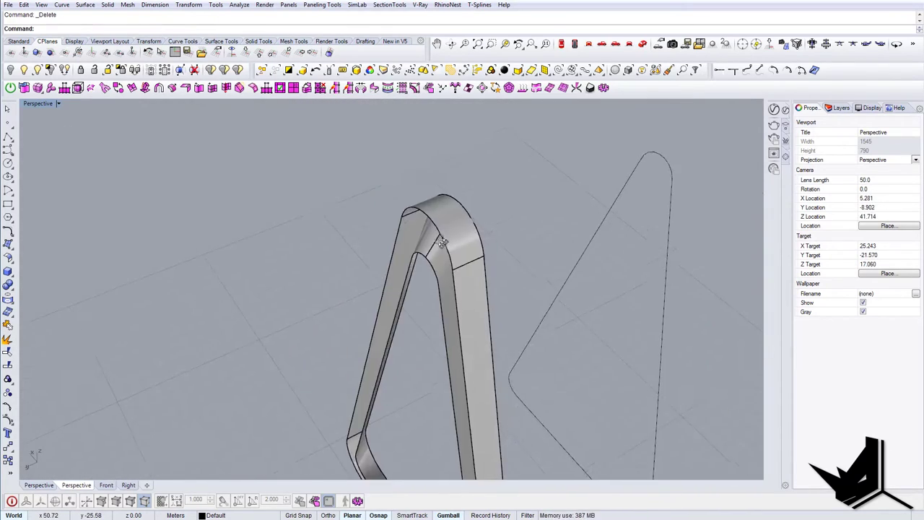
pyautogui.moveTo(404, 289); pyautogui.dragTo(441, 302, button='right')
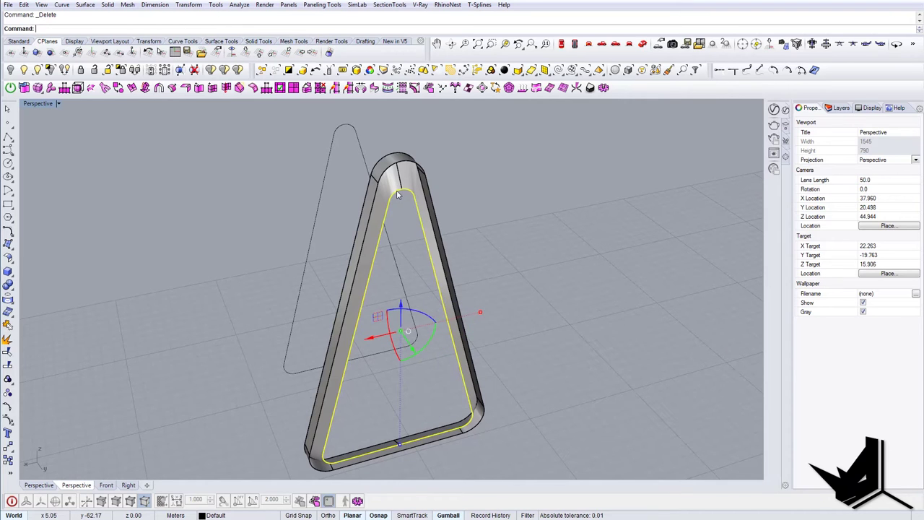
pyautogui.click(465, 435)
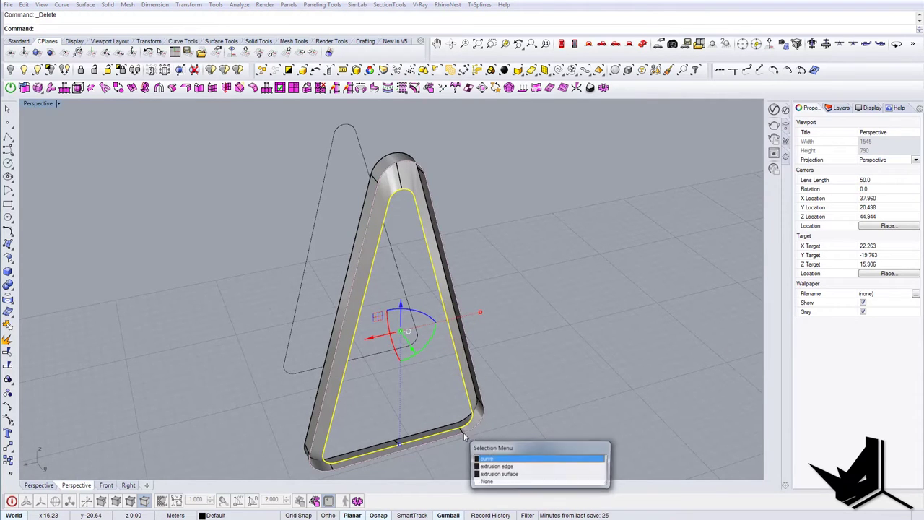
pyautogui.click(494, 456)
pyautogui.moveTo(495, 454); pyautogui.dragTo(503, 453, button='right')
pyautogui.write('ps')
pyautogui.press('Return')
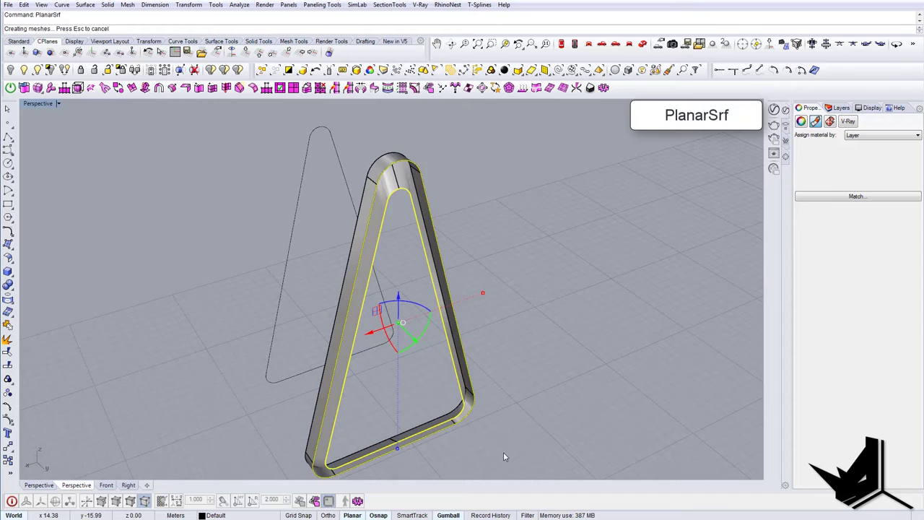
pyautogui.moveTo(513, 367); pyautogui.dragTo(487, 242, button='right')
pyautogui.press('Escape')
# - Switch to the reference photos and examine how the cabin's end frames and ribbed roof are built
pyautogui.moveTo(578, 439); pyautogui.dragTo(448, 378, button='right')
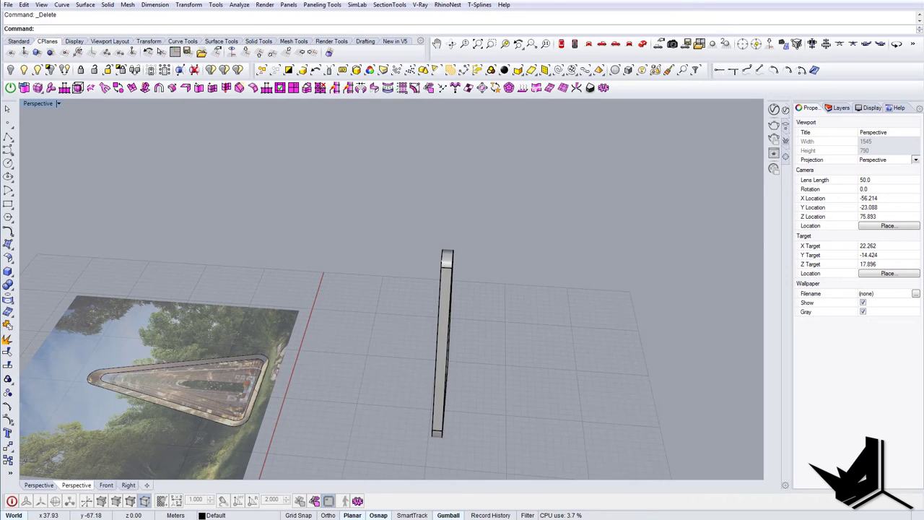
pyautogui.moveTo(923, 383); pyautogui.dragTo(156, 167)
pyautogui.scroll(-5, 373, 304)
pyautogui.scroll(2, 373, 304)
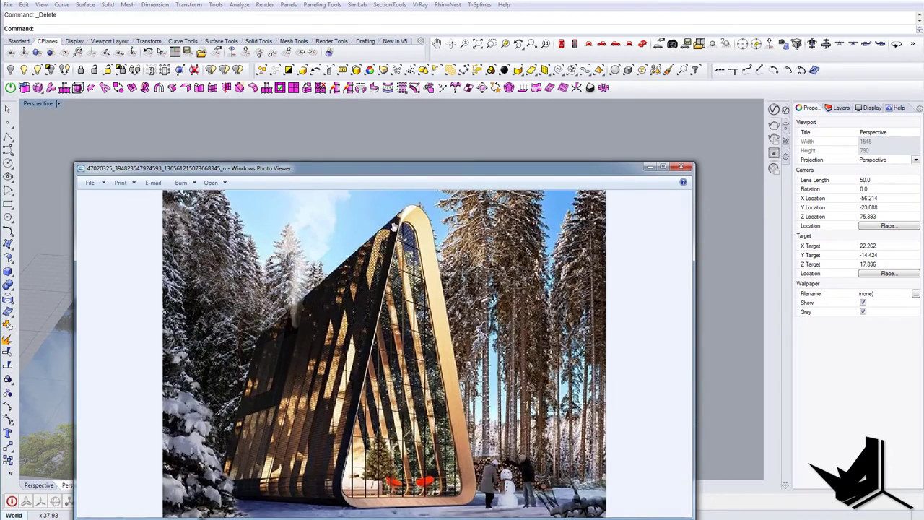
pyautogui.press('Right')
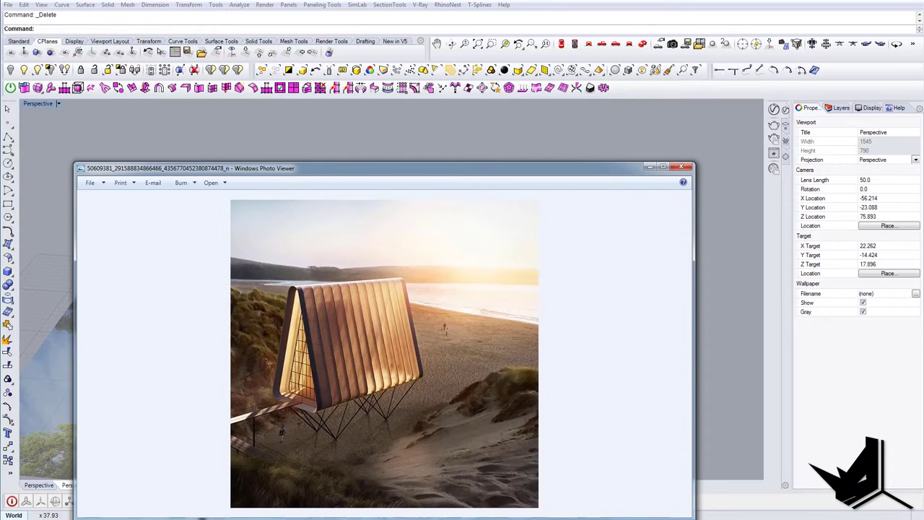
pyautogui.scroll(4, 374, 438)
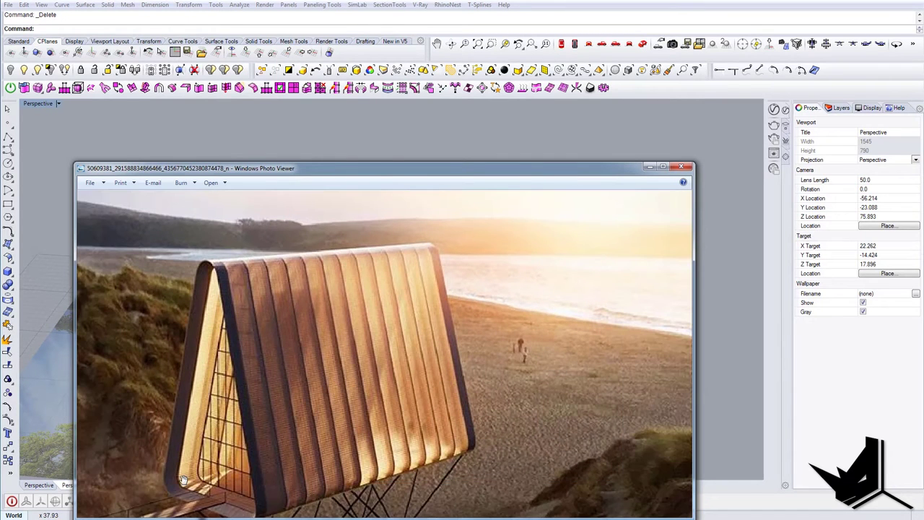
pyautogui.moveTo(225, 461); pyautogui.dragTo(251, 431)
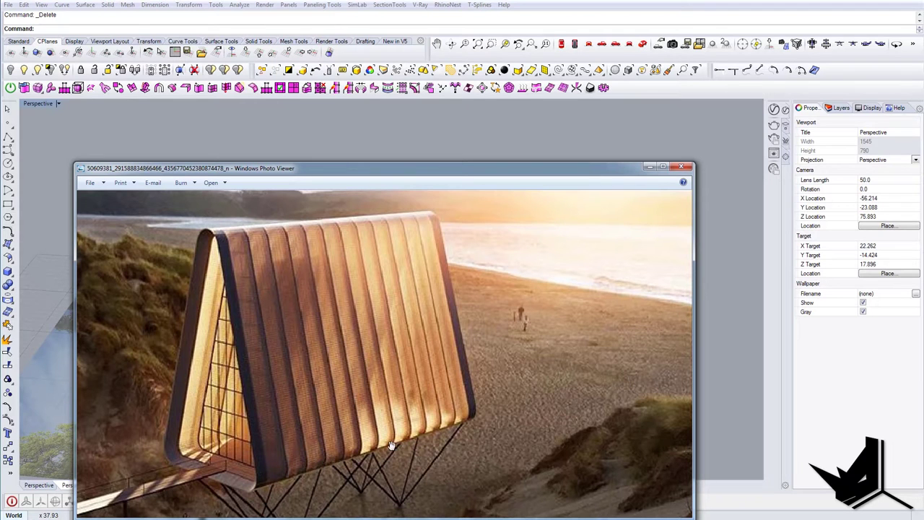
pyautogui.scroll(-4, 331, 403)
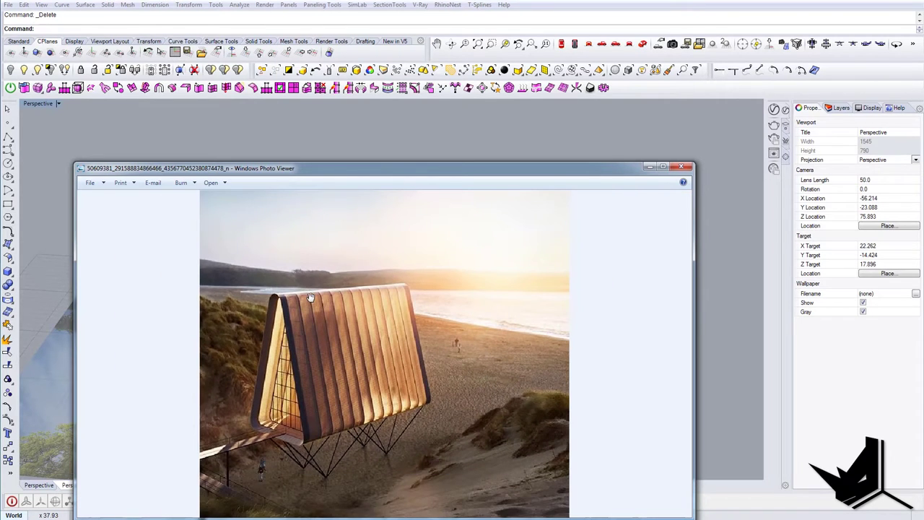
pyautogui.moveTo(356, 172); pyautogui.dragTo(923, 361)
# - Select the leftover construction curves and delete them
pyautogui.moveTo(483, 302); pyautogui.dragTo(426, 267, button='right')
pyautogui.click(426, 244)
pyautogui.write('rv')
pyautogui.press('Return')
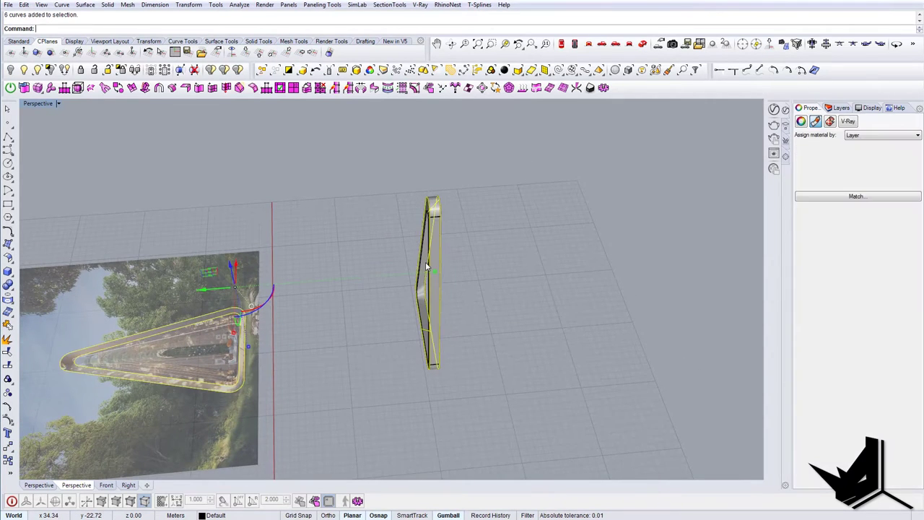
pyautogui.moveTo(363, 312); pyautogui.dragTo(335, 359, button='right')
pyautogui.press('Delete')
# - Select all surfaces of the upright frame and join them into one closed polysurface
pyautogui.keyDown('shift'); pyautogui.moveTo(432, 252); pyautogui.dragTo(363, 200, button='right'); pyautogui.keyUp('shift')
pyautogui.moveTo(363, 198); pyautogui.dragTo(477, 385)
pyautogui.write('join')
pyautogui.press('Return')
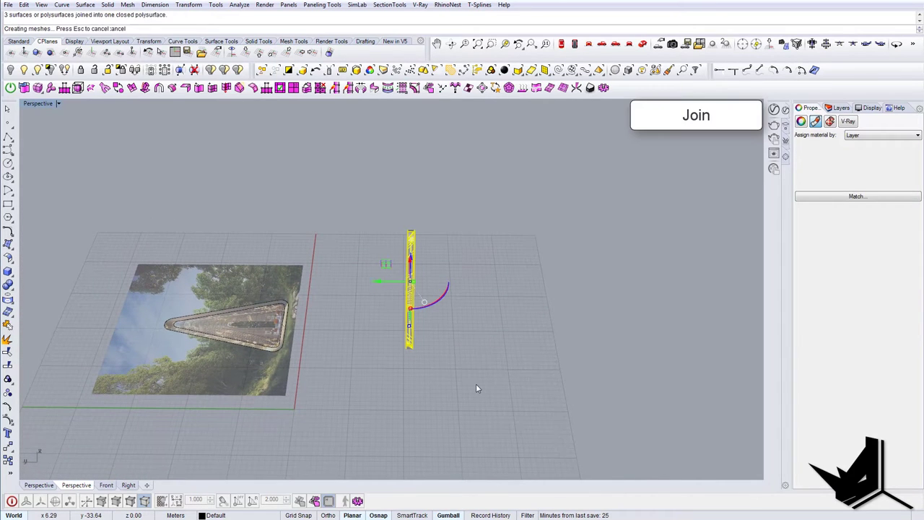
pyautogui.scroll(5, 475, 379)
pyautogui.moveTo(462, 368); pyautogui.dragTo(491, 354, button='right')
# - Mirror a copy of the closed frame across a vertical plane beside it, with Ortho on, to form the opposite end frame
pyautogui.click(371, 282)
pyautogui.scroll(-7, 484, 353)
pyautogui.moveTo(404, 282); pyautogui.dragTo(436, 340, button='right')
pyautogui.click(469, 312)
pyautogui.write('Mi')
pyautogui.press('Return')
pyautogui.click(390, 365)
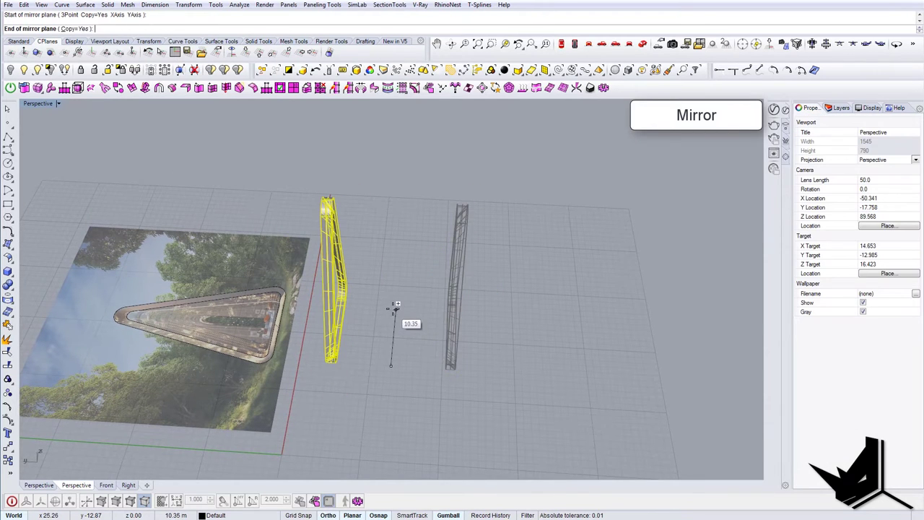
pyautogui.keyDown('shift'); pyautogui.click(395, 307); pyautogui.keyUp('shift')
pyautogui.moveTo(382, 317); pyautogui.dragTo(383, 286, button='right')
# - Adjust the spacing between the two end frames by moving a frame along the cabin's length
pyautogui.moveTo(324, 350); pyautogui.dragTo(322, 350)
pyautogui.moveTo(414, 295); pyautogui.dragTo(496, 302)
pyautogui.click(640, 302)
pyautogui.keyDown('shift'); pyautogui.moveTo(639, 302); pyautogui.dragTo(566, 298, button='right'); pyautogui.keyUp('shift')
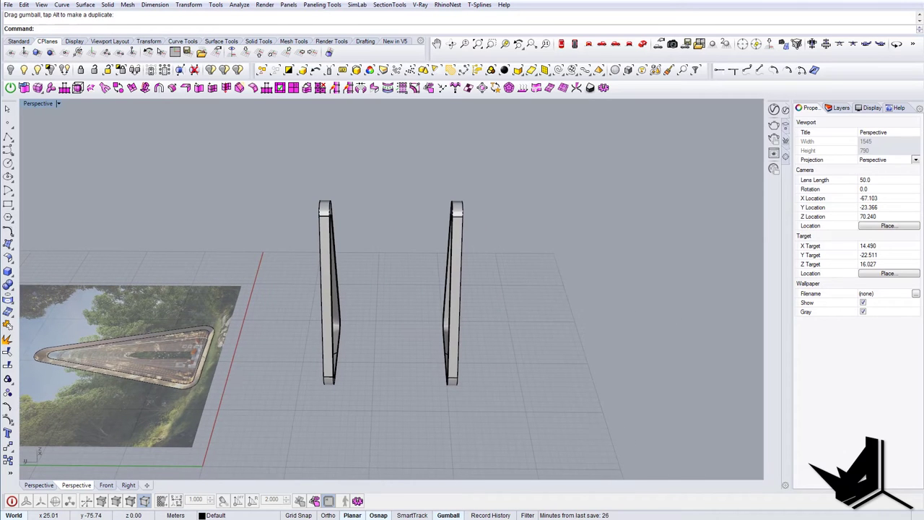
# - Compare the spacing with the reference photo and move the mirrored frame farther from the first one
pyautogui.moveTo(424, 139); pyautogui.dragTo(415, 99)
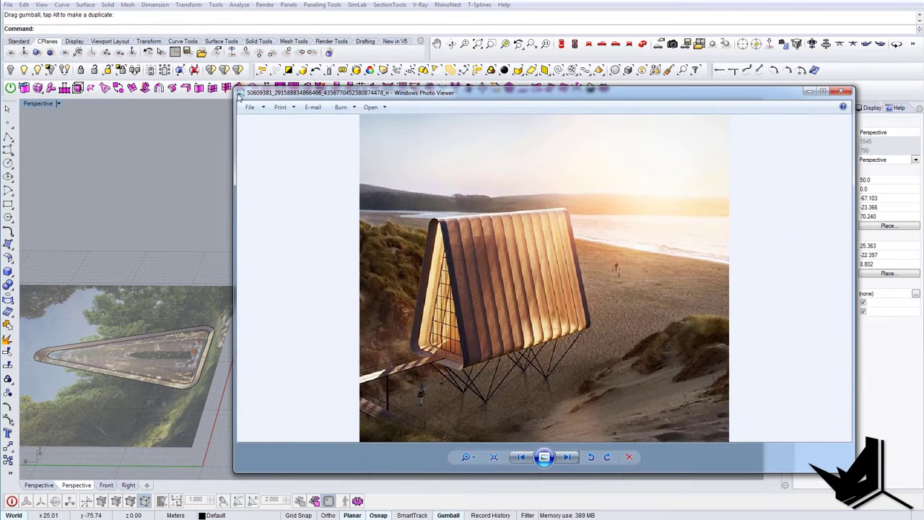
pyautogui.moveTo(235, 87); pyautogui.dragTo(509, 84)
pyautogui.hotkey('alt', 'Tab')
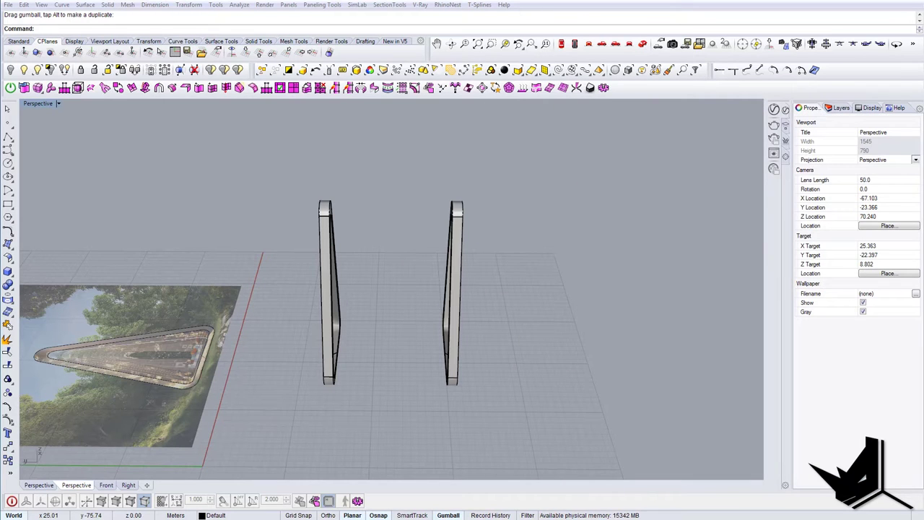
pyautogui.moveTo(528, 263); pyautogui.dragTo(405, 280, button='right')
pyautogui.click(441, 299)
pyautogui.moveTo(405, 280); pyautogui.dragTo(500, 292)
pyautogui.press('Escape')
pyautogui.moveTo(493, 292)
pyautogui.mouseDown(button='right')
pyautogui.moveTo(506, 270)
pyautogui.moveTo(487, 277)
pyautogui.moveTo(492, 286)
pyautogui.moveTo(494, 275)
pyautogui.mouseUp(button='right')
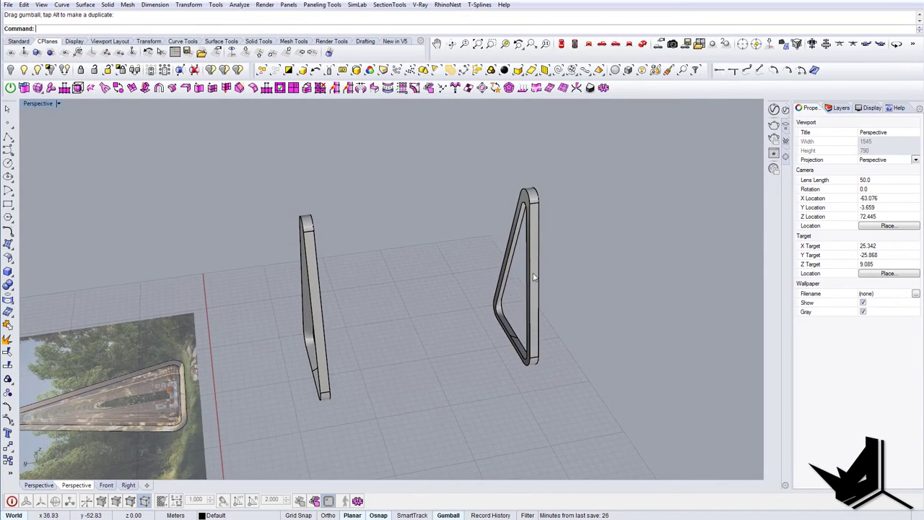
pyautogui.click(493, 274)
pyautogui.moveTo(495, 275); pyautogui.dragTo(495, 274)
pyautogui.press('Escape')
# - Select the first frame's flat face towards the opposite frame and duplicate its two borders with DupBorder
pyautogui.moveTo(495, 275); pyautogui.dragTo(302, 358, button='right')
pyautogui.scroll(6, 327, 338)
pyautogui.scroll(5, 269, 345)
pyautogui.scroll(-9, 269, 345)
pyautogui.keyDown('shift'); pyautogui.moveTo(277, 293); pyautogui.dragTo(374, 323, button='right'); pyautogui.keyUp('shift')
pyautogui.scroll(16, 294, 282)
pyautogui.scroll(-16, 389, 364)
pyautogui.scroll(6, 374, 323)
pyautogui.scroll(3, 372, 331)
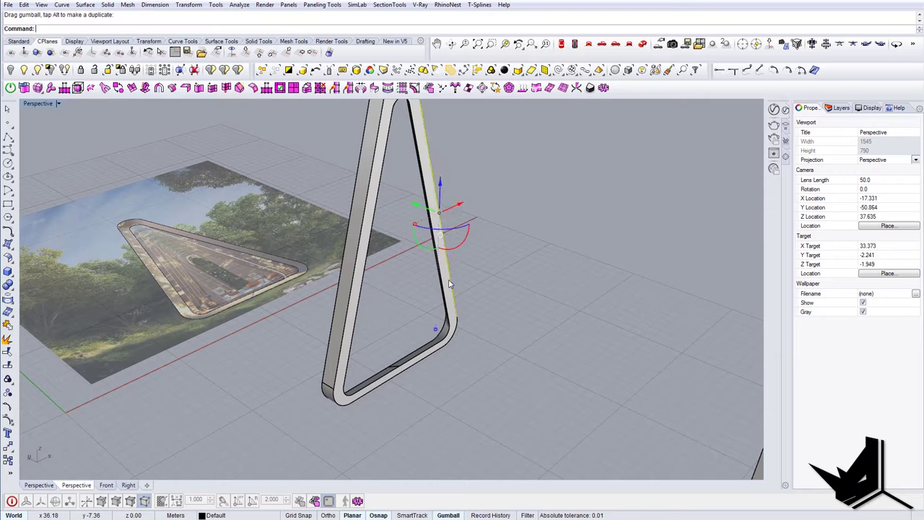
pyautogui.click(448, 294)
pyautogui.moveTo(448, 294); pyautogui.dragTo(478, 350, button='right')
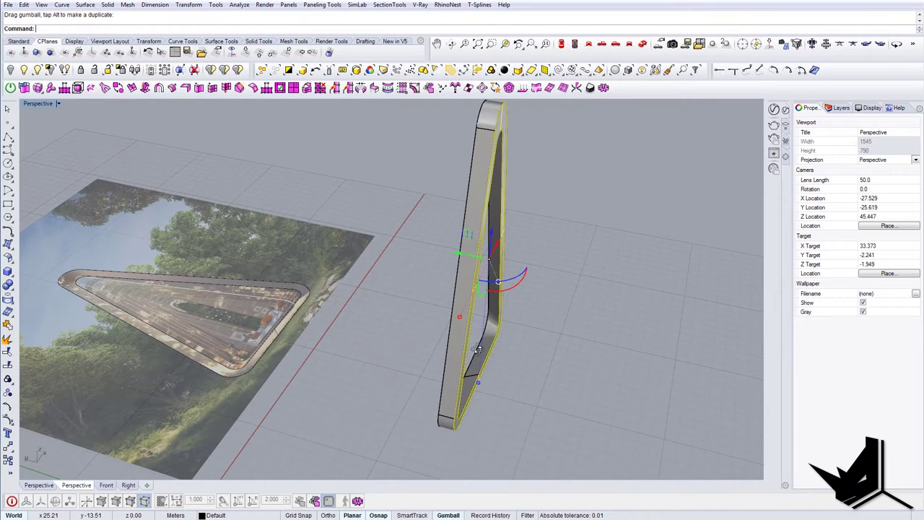
pyautogui.write('Dup')
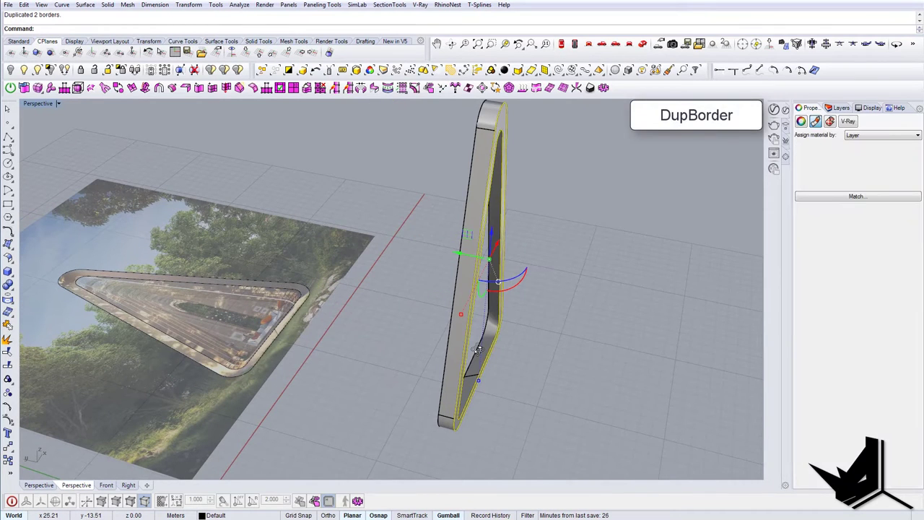
# - Move the two duplicated border curves off the first frame into the space between the end frames
pyautogui.moveTo(444, 326); pyautogui.dragTo(355, 266, button='right')
pyautogui.moveTo(342, 256); pyautogui.dragTo(374, 259)
pyautogui.click(429, 312)
pyautogui.moveTo(429, 311); pyautogui.dragTo(407, 342, button='right')
pyautogui.moveTo(404, 348); pyautogui.dragTo(382, 334)
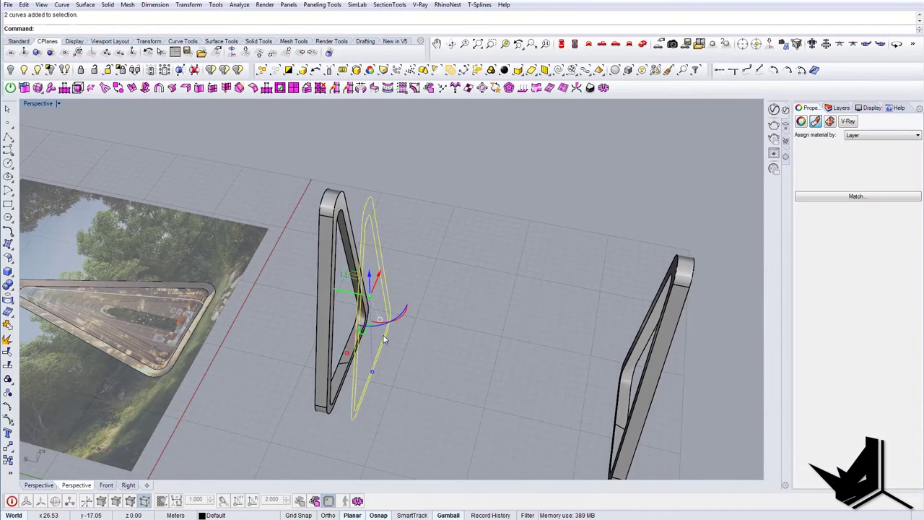
# - Create a planar ring surface from the two duplicated border curves
pyautogui.write('PS')
pyautogui.press('Return')
pyautogui.click(403, 357)
pyautogui.moveTo(403, 357)
pyautogui.mouseDown(button='right')
pyautogui.moveTo(415, 330)
pyautogui.moveTo(407, 331)
pyautogui.moveTo(414, 351)
pyautogui.mouseUp(button='right')
pyautogui.scroll(3, 377, 184)
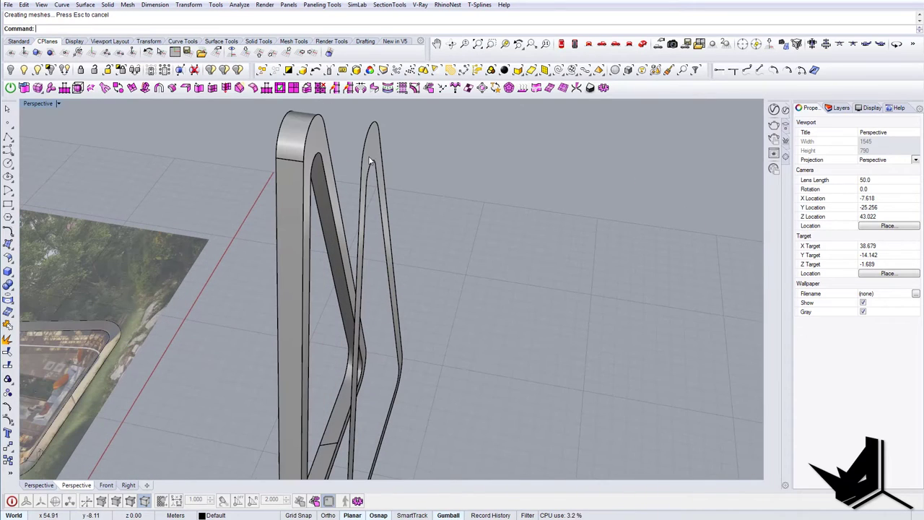
# - Give the planar ring a small thickness along the cabin's length to make a thin solid rib
pyautogui.click(368, 154)
pyautogui.moveTo(455, 200); pyautogui.dragTo(376, 320, button='right')
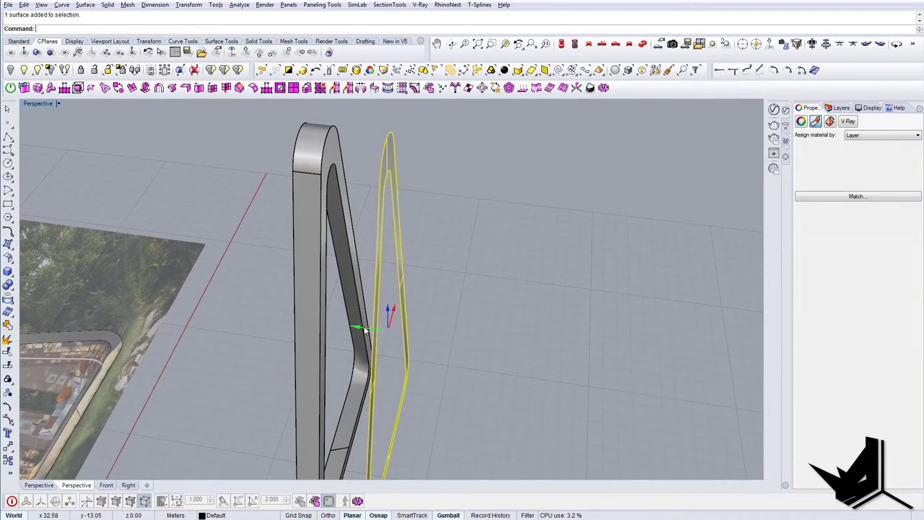
pyautogui.keyDown('alt'); pyautogui.moveTo(365, 330); pyautogui.dragTo(369, 330); pyautogui.keyUp('alt')
pyautogui.scroll(-6, 382, 322)
pyautogui.moveTo(386, 321); pyautogui.dragTo(425, 318, button='right')
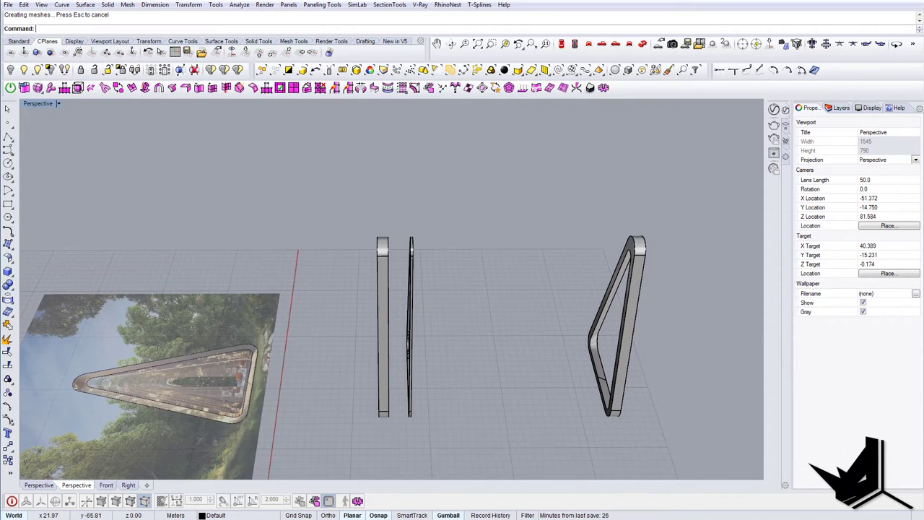
# - Check the rib layout in the reference photo and draw a polyline joining the base midpoints of the two end frames
pyautogui.moveTo(923, 181); pyautogui.dragTo(620, 111)
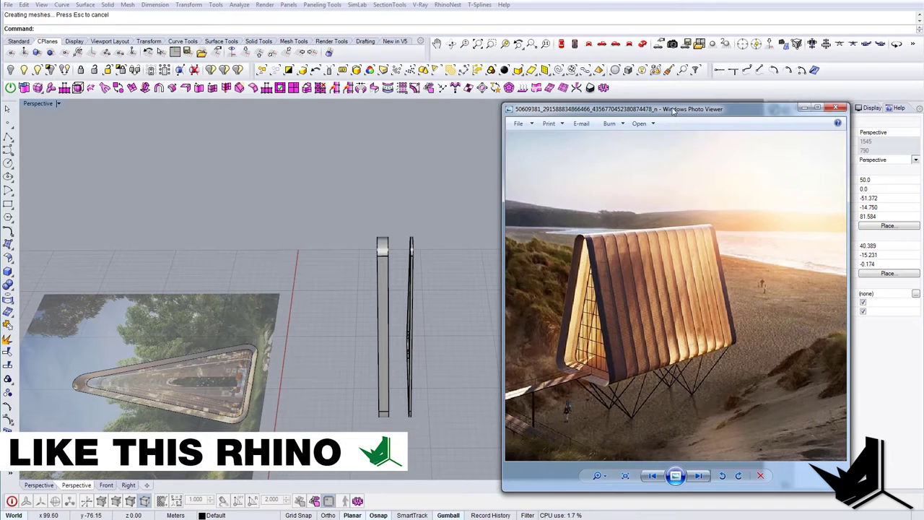
pyautogui.hotkey('alt', 'Tab')
pyautogui.scroll(3, 405, 324)
pyautogui.moveTo(405, 324); pyautogui.dragTo(278, 385, button='right')
pyautogui.write('P')
pyautogui.scroll(2, 315, 349)
pyautogui.scroll(4, 336, 344)
pyautogui.scroll(6, 204, 300)
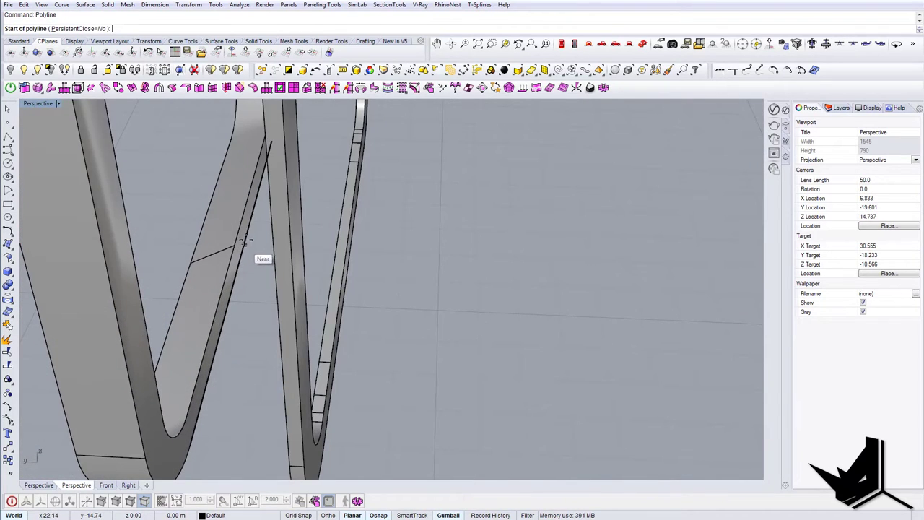
pyautogui.scroll(-5, 247, 266)
pyautogui.moveTo(367, 252); pyautogui.dragTo(214, 229, button='right')
pyautogui.scroll(-4, 210, 227)
pyautogui.moveTo(347, 299); pyautogui.dragTo(422, 315, button='right')
pyautogui.click(544, 250)
pyautogui.rightClick(517, 284)
# - Divide the connecting polyline into 12 segments with points marked along it
pyautogui.click(413, 325)
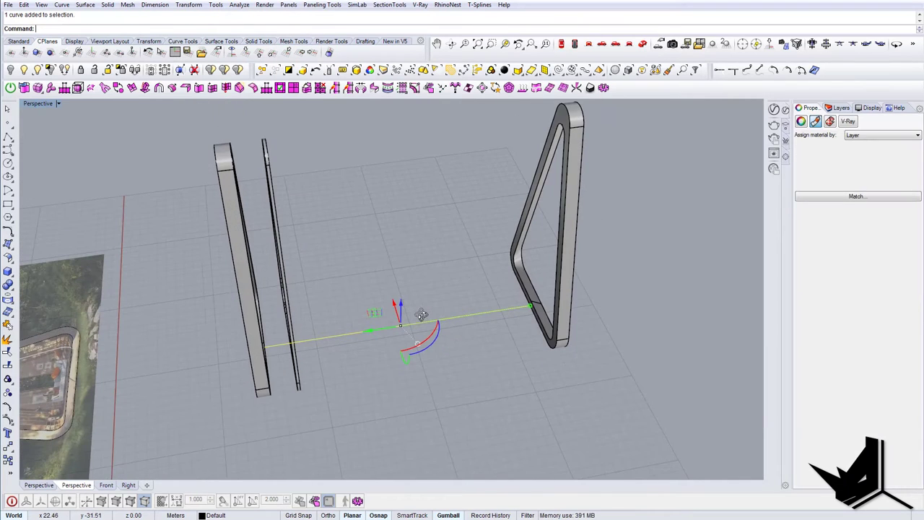
pyautogui.write('Divide')
pyautogui.press('Return')
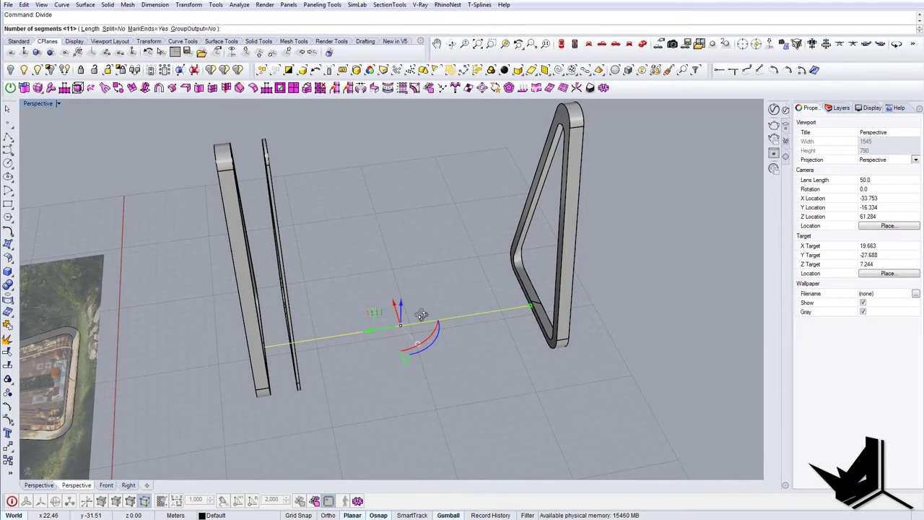
pyautogui.write('12')
pyautogui.press('Return')
pyautogui.moveTo(429, 367); pyautogui.dragTo(356, 356, button='right')
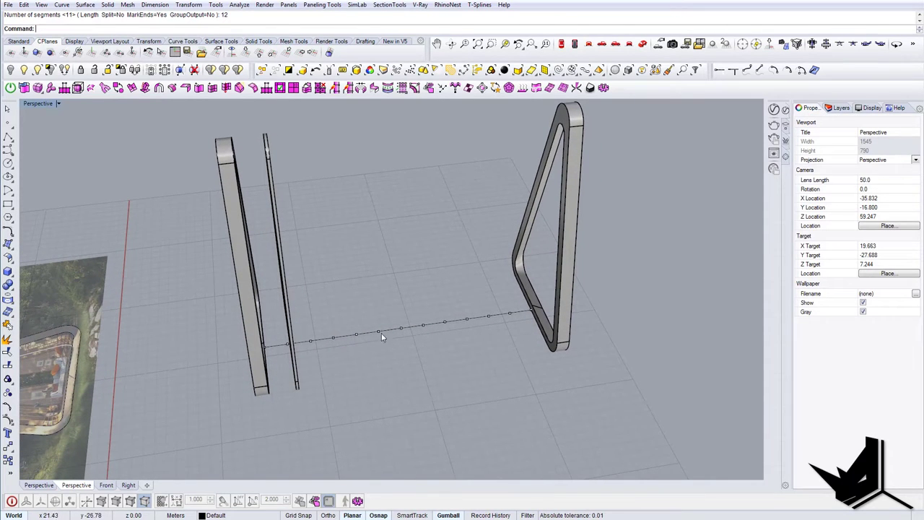
pyautogui.moveTo(509, 314); pyautogui.dragTo(382, 347, button='right')
pyautogui.click(291, 329)
pyautogui.scroll(5, 391, 379)
pyautogui.click(384, 301)
pyautogui.click(354, 308)
pyautogui.keyDown('shift'); pyautogui.moveTo(359, 404); pyautogui.dragTo(357, 396, button='right'); pyautogui.keyUp('shift')
pyautogui.write('m')
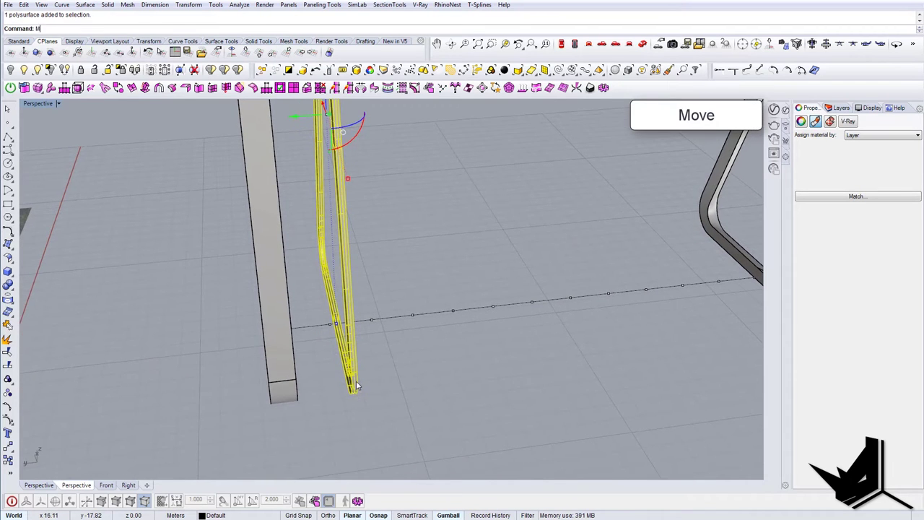
pyautogui.press('Return')
pyautogui.scroll(4, 371, 398)
pyautogui.scroll(5, 320, 209)
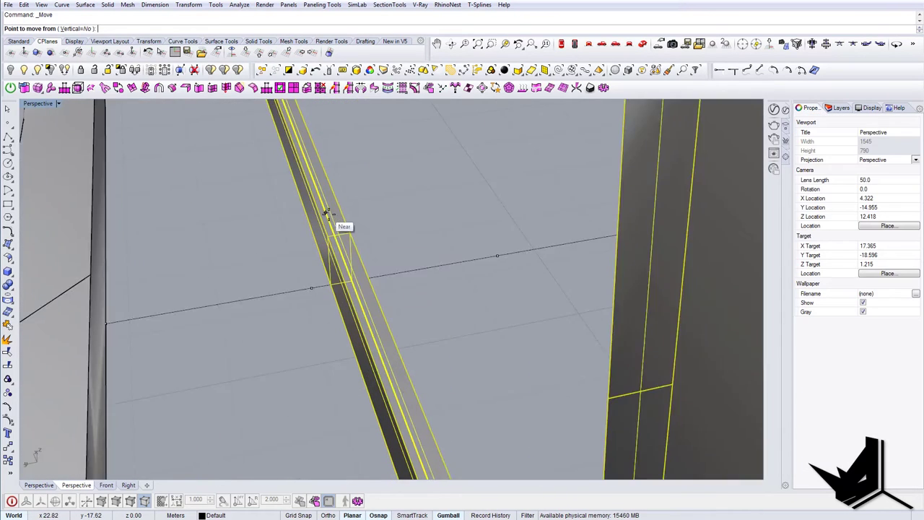
pyautogui.scroll(-8, 424, 451)
pyautogui.press('Escape')
pyautogui.press('Escape')
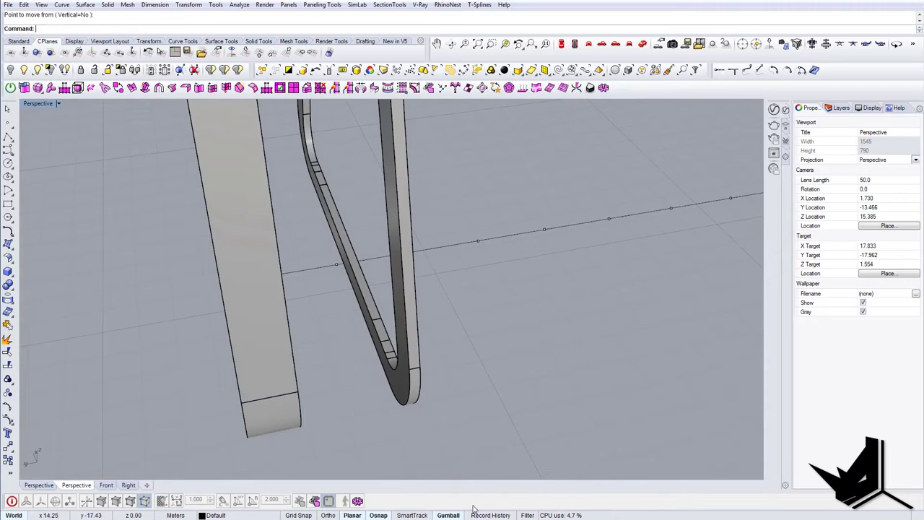
# - Show the object snap options and move the rib from the midpoint of its inner base edge to the first division point
pyautogui.rightClick(380, 515)
pyautogui.click(414, 459)
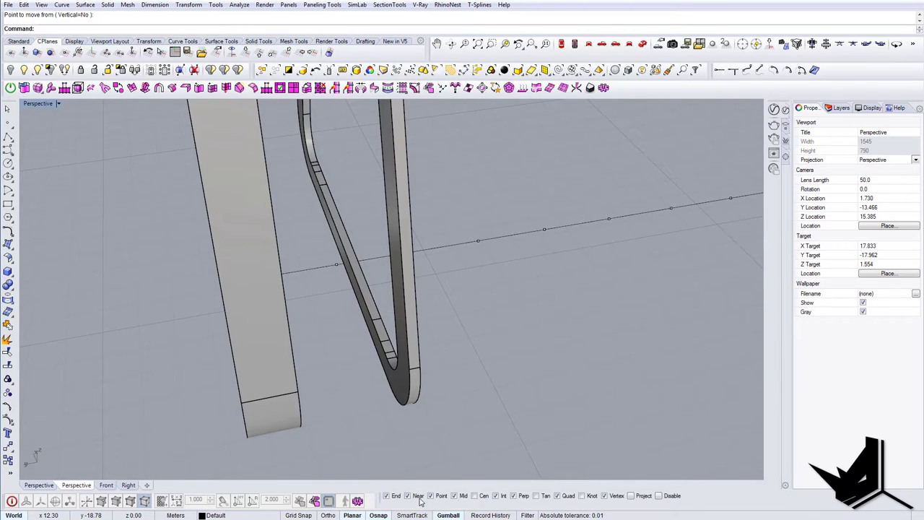
pyautogui.moveTo(407, 324); pyautogui.dragTo(417, 391, button='right')
pyautogui.click(408, 392)
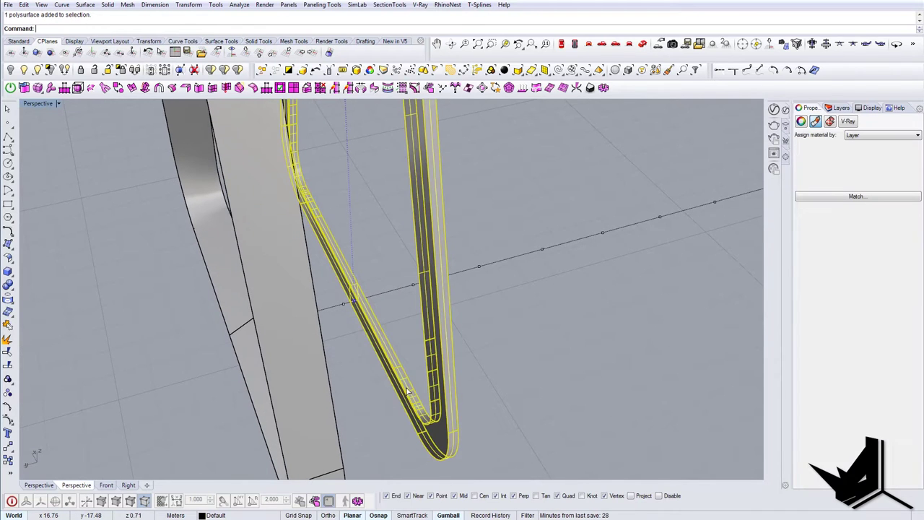
pyautogui.scroll(5, 404, 376)
pyautogui.click(404, 367)
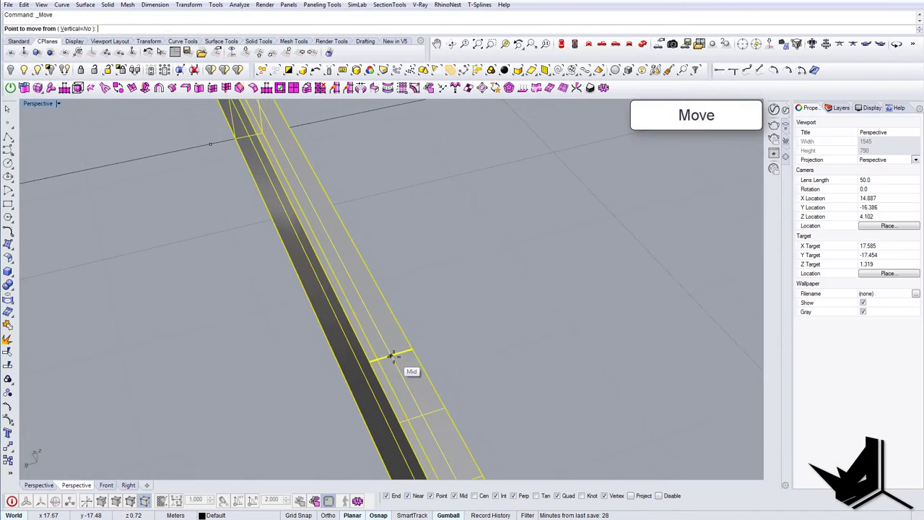
pyautogui.scroll(-4, 403, 351)
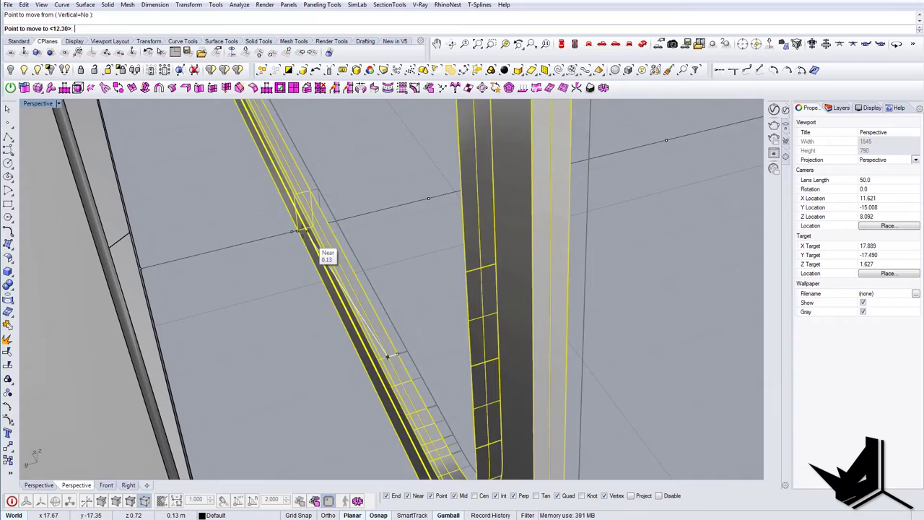
pyautogui.click(292, 229)
# - Delete the leftover geometry beside the moved rib
pyautogui.scroll(-4, 315, 257)
pyautogui.scroll(-5, 316, 257)
pyautogui.moveTo(316, 256); pyautogui.dragTo(384, 372, button='right')
pyautogui.click(341, 325)
pyautogui.press('Delete')
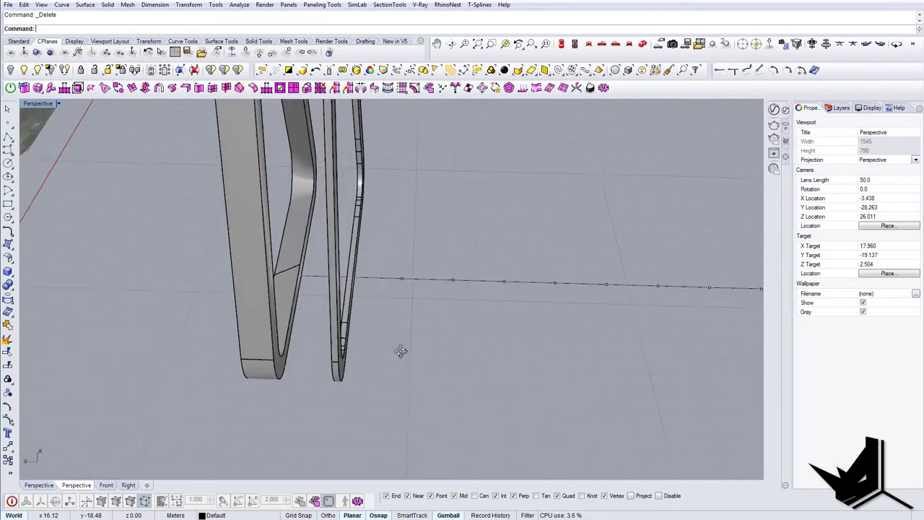
# - Copy the rib to the next division point and set further copies to reuse the last point, distance and direction
pyautogui.moveTo(401, 351)
pyautogui.mouseDown(button='right')
pyautogui.moveTo(358, 316)
pyautogui.moveTo(408, 350)
pyautogui.mouseUp(button='right')
pyautogui.click(370, 307)
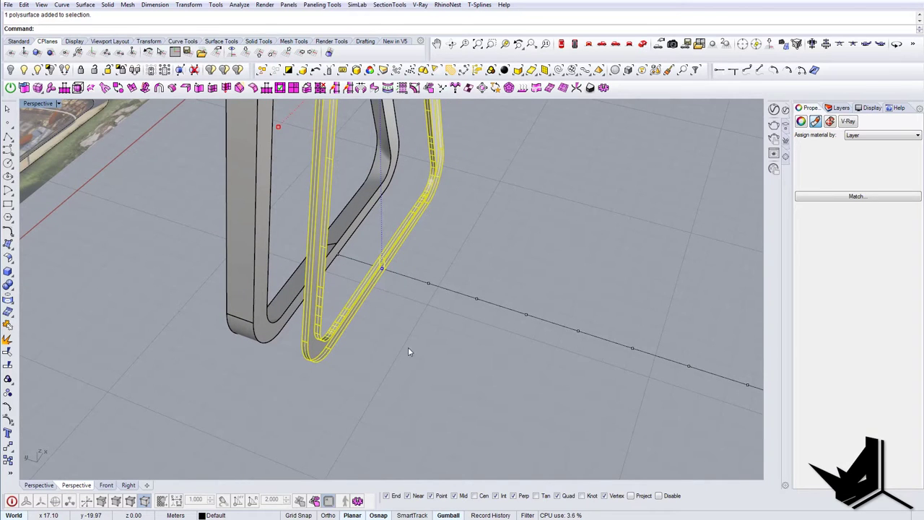
pyautogui.click(429, 289)
pyautogui.click(81, 29)
pyautogui.click(123, 29)
pyautogui.click(191, 29)
# - Place repeated, equally spaced rib copies until they fill the length up to the far end frame
pyautogui.scroll(-2, 231, 260)
pyautogui.scroll(-10, 230, 260)
pyautogui.moveTo(337, 284); pyautogui.dragTo(444, 277, button='right')
pyautogui.click(588, 367)
pyautogui.click(621, 356)
pyautogui.click(635, 355)
pyautogui.click(636, 354)
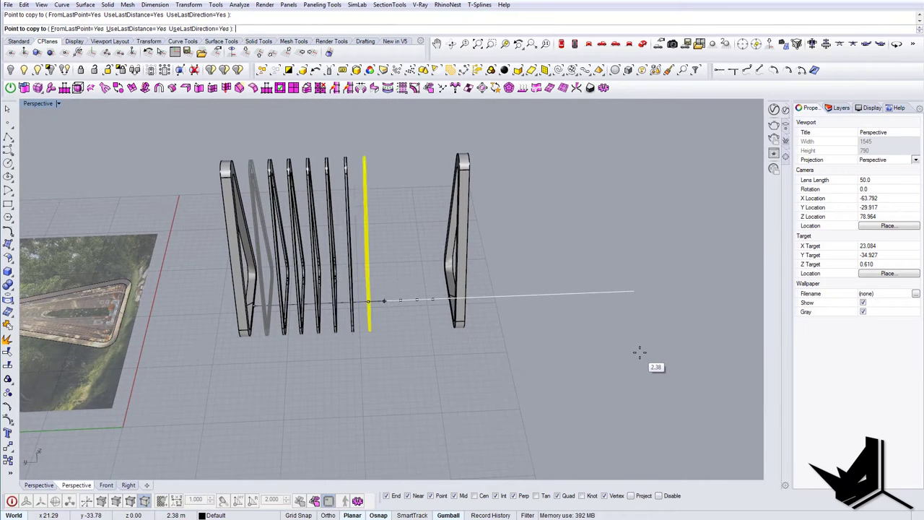
pyautogui.click(636, 354)
pyautogui.click(635, 354)
pyautogui.click(635, 354)
pyautogui.click(634, 354)
pyautogui.click(632, 355)
pyautogui.press('Return')
pyautogui.click(631, 353)
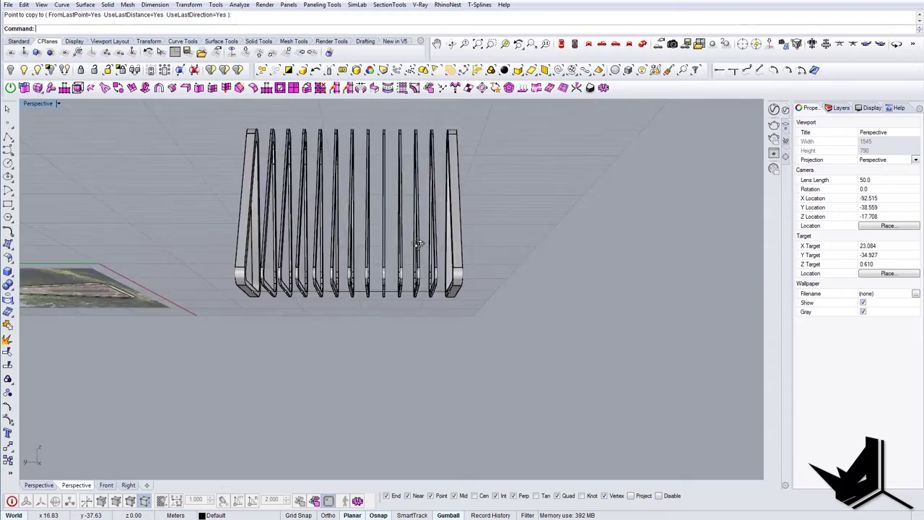
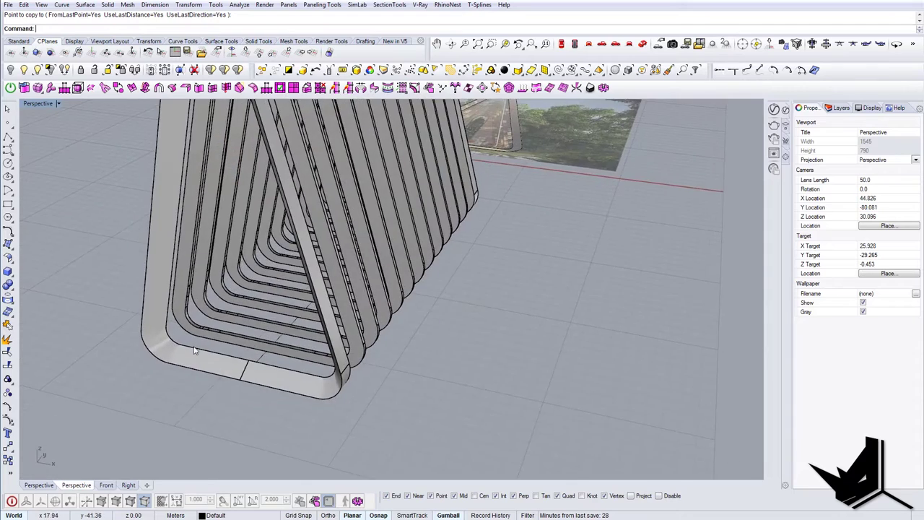
# - Duplicate the inner bottom edges of the first rib, including both rounded corners, and join them into one curve
pyautogui.scroll(2, 186, 318)
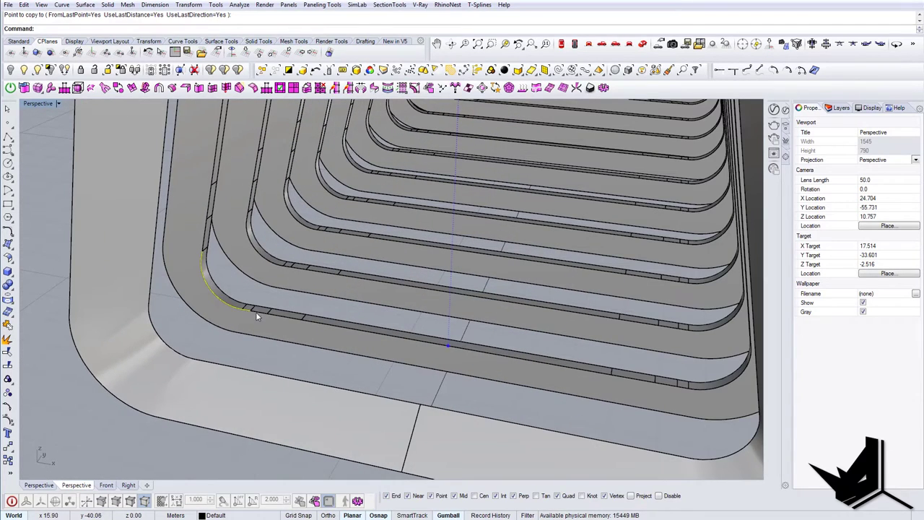
pyautogui.moveTo(327, 325); pyautogui.dragTo(587, 363, button='right')
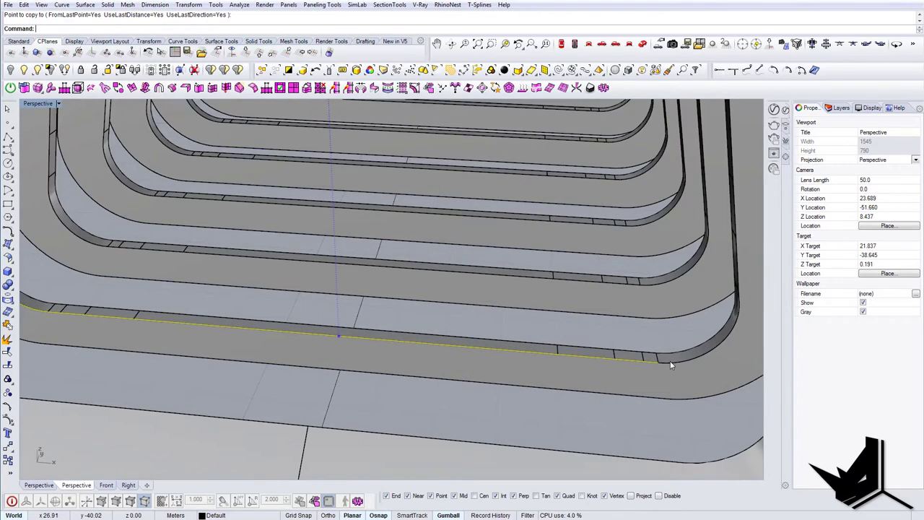
pyautogui.scroll(-6, 666, 366)
pyautogui.moveTo(666, 366); pyautogui.dragTo(658, 342, button='right')
pyautogui.write('DupEdge')
pyautogui.press('Return')
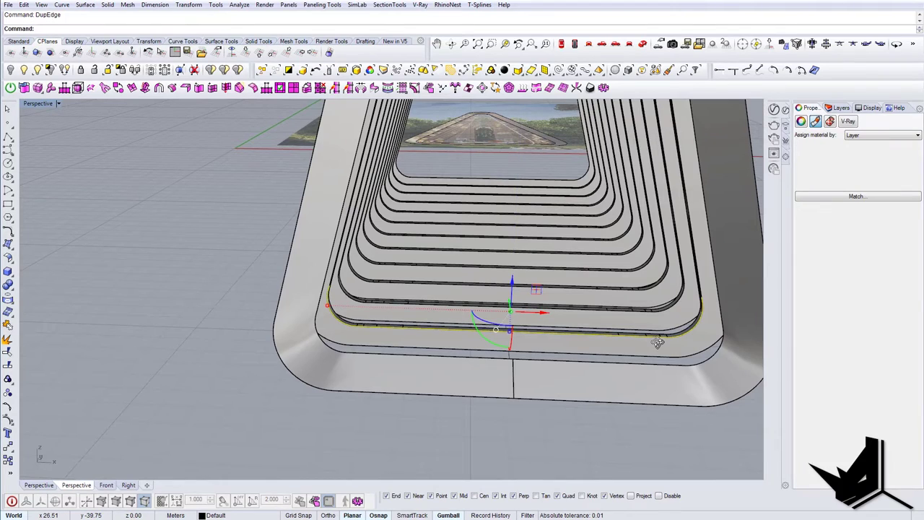
pyautogui.write('Join')
pyautogui.press('Return')
# - Check the floor corners in the reference photo and move the joined bottom curve out in front of the end frame
pyautogui.moveTo(330, 325)
pyautogui.mouseDown(button='right')
pyautogui.moveTo(462, 361)
pyautogui.moveTo(454, 372)
pyautogui.moveTo(611, 386)
pyautogui.mouseUp(button='right')
pyautogui.scroll(-7, 448, 361)
pyautogui.moveTo(289, 288); pyautogui.dragTo(306, 346, button='right')
pyautogui.scroll(9, 317, 339)
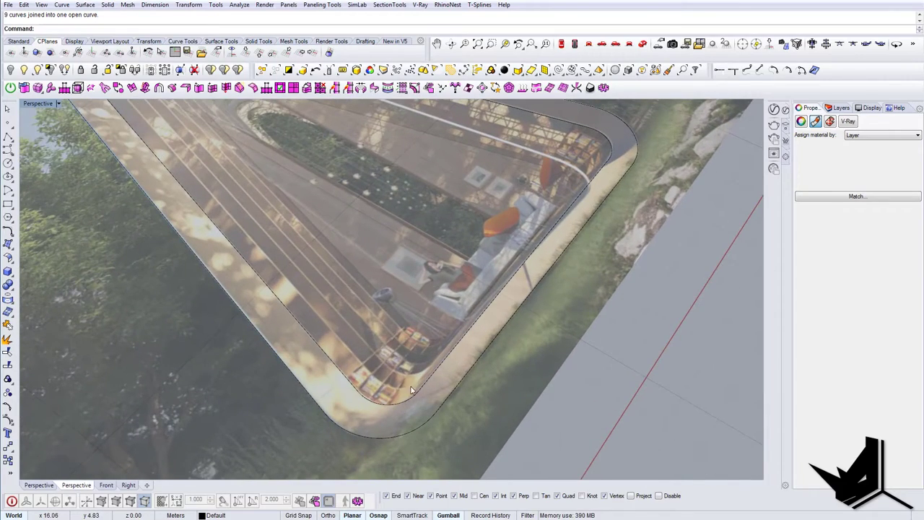
pyautogui.scroll(-10, 412, 387)
pyautogui.moveTo(419, 380); pyautogui.dragTo(346, 318, button='right')
pyautogui.moveTo(355, 374)
pyautogui.keyDown('shift'); pyautogui.mouseDown(button='right')
pyautogui.moveTo(411, 322)
pyautogui.moveTo(459, 332)
pyautogui.moveTo(433, 318)
pyautogui.moveTo(429, 331)
pyautogui.moveTo(476, 347)
pyautogui.moveTo(362, 295)
pyautogui.moveTo(439, 276)
pyautogui.mouseUp(button='right'); pyautogui.keyUp('shift')
pyautogui.scroll(5, 414, 359)
pyautogui.scroll(6, 414, 359)
pyautogui.moveTo(445, 273); pyautogui.dragTo(551, 327)
pyautogui.click(567, 350)
pyautogui.moveTo(567, 349); pyautogui.dragTo(397, 354, button='right')
pyautogui.keyDown('shift'); pyautogui.moveTo(397, 354); pyautogui.dragTo(569, 353, button='right'); pyautogui.keyUp('shift')
pyautogui.moveTo(456, 359); pyautogui.dragTo(393, 369, button='right')
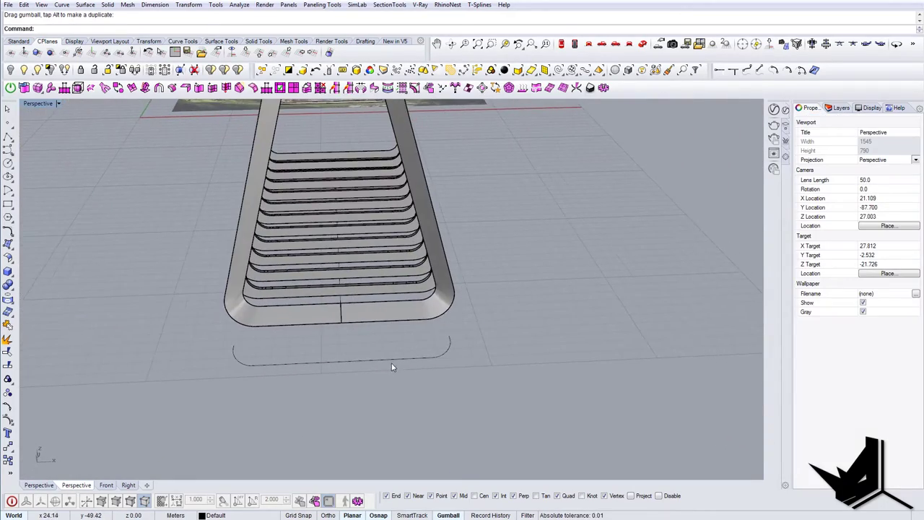
# - Explode the bottom curve, delete its two rounded corner arcs and join the remaining straight segments
pyautogui.click(399, 359)
pyautogui.write('ex')
pyautogui.press('Return')
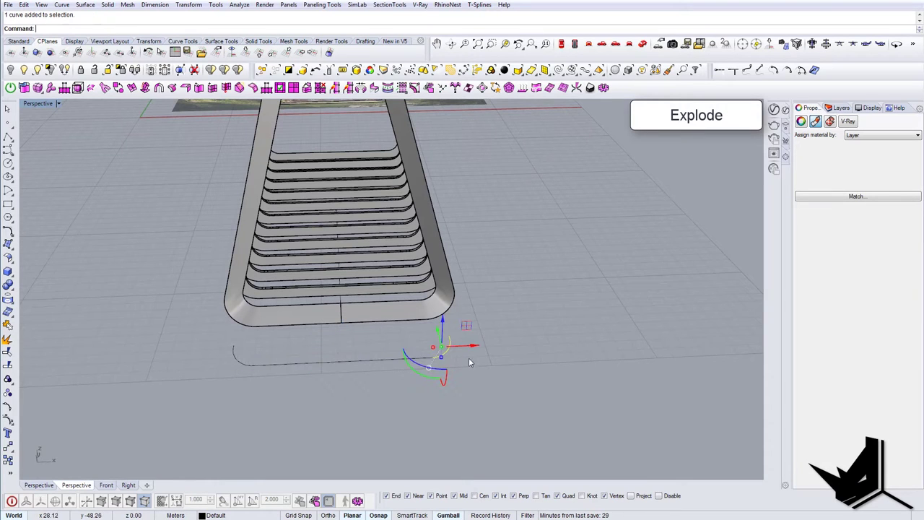
pyautogui.click(251, 365)
pyautogui.press('Delete')
pyautogui.moveTo(216, 345); pyautogui.dragTo(477, 397)
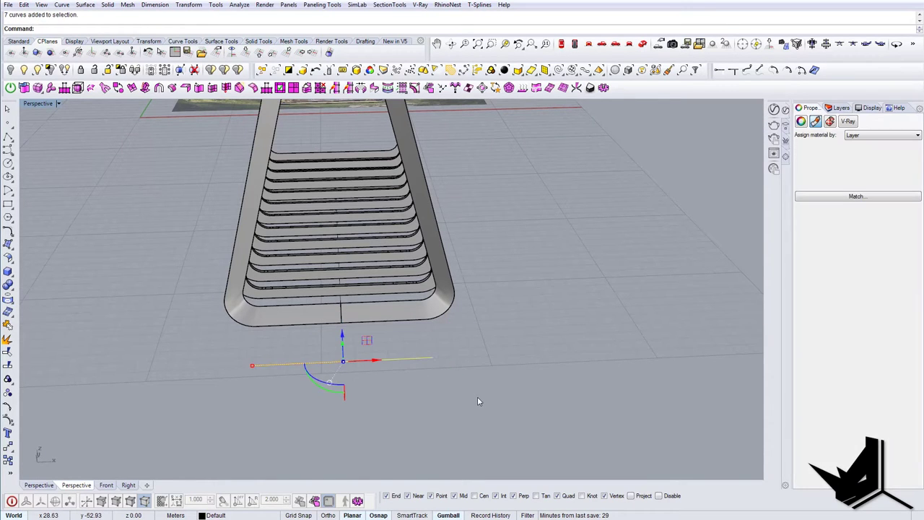
pyautogui.hotkey('ctrl', 'j')
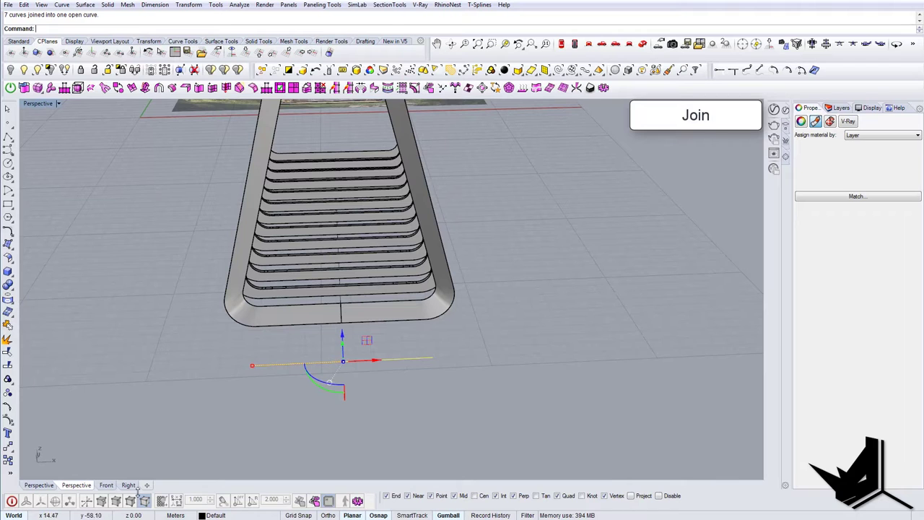
# - Simplify the straight floor curve and check its control points
pyautogui.press('F10')
pyautogui.moveTo(403, 365); pyautogui.dragTo(415, 378, button='right')
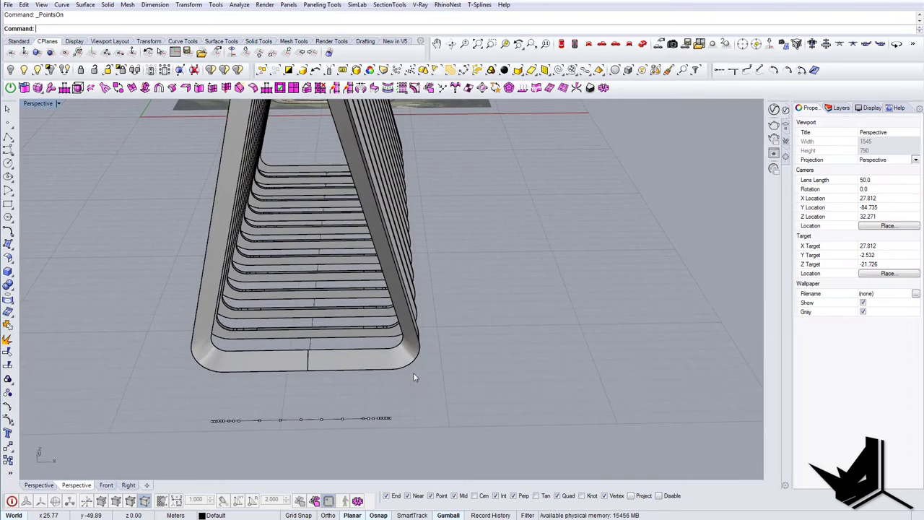
pyautogui.keyDown('shift'); pyautogui.moveTo(322, 416); pyautogui.dragTo(372, 380, button='right'); pyautogui.keyUp('shift')
pyautogui.scroll(2, 366, 380)
pyautogui.scroll(-2, 380, 375)
pyautogui.press('Escape')
pyautogui.click(370, 377)
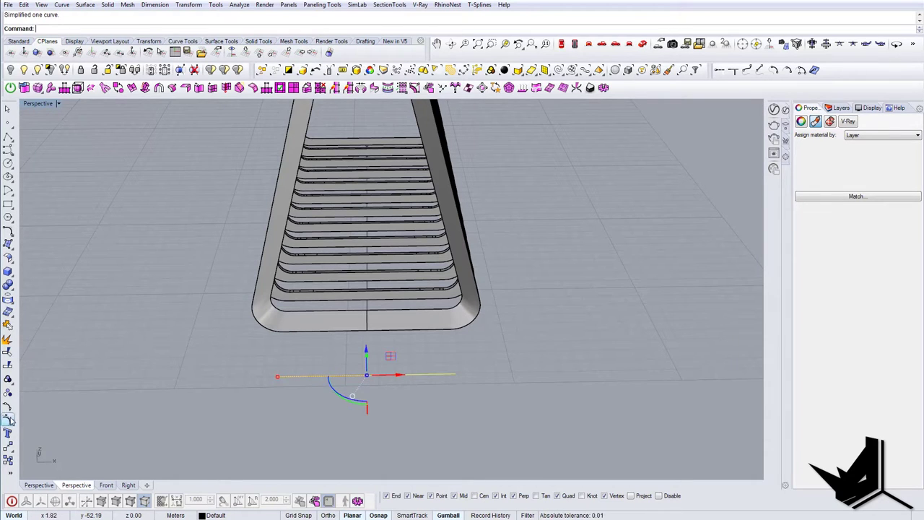
pyautogui.press('Escape')
pyautogui.scroll(2, 463, 375)
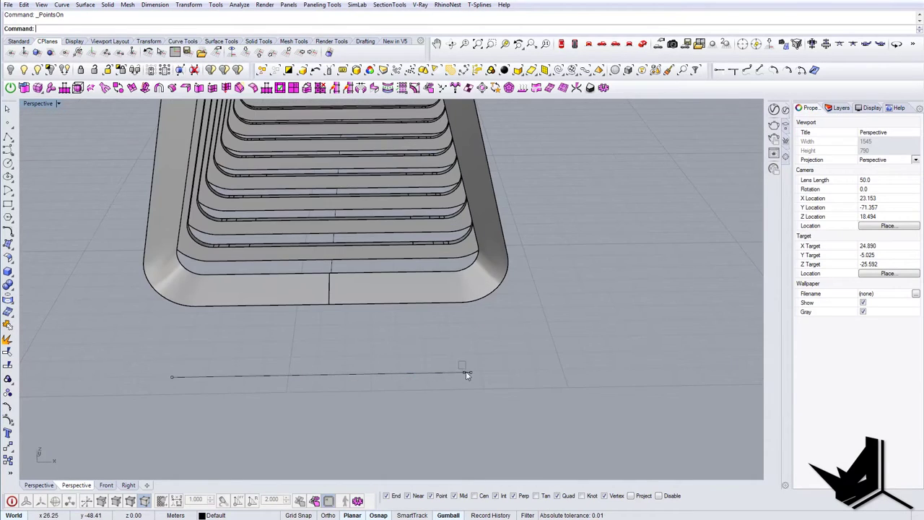
pyautogui.press('Escape')
# - Align the straight floor curve with the end frame using SetPt in world coordinates
pyautogui.click(415, 372)
pyautogui.moveTo(415, 372)
pyautogui.mouseDown(button='right')
pyautogui.moveTo(456, 376)
pyautogui.moveTo(371, 372)
pyautogui.moveTo(396, 375)
pyautogui.mouseUp(button='right')
pyautogui.write('SetPt')
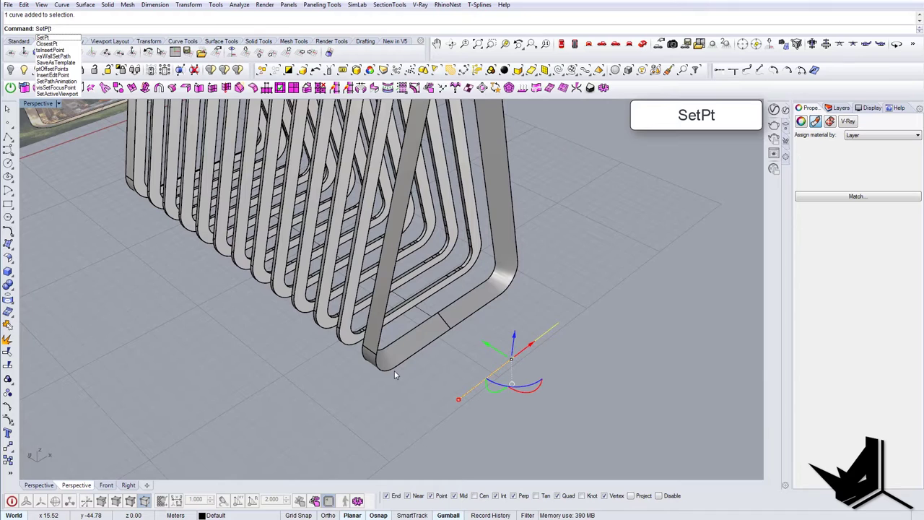
pyautogui.press('Return')
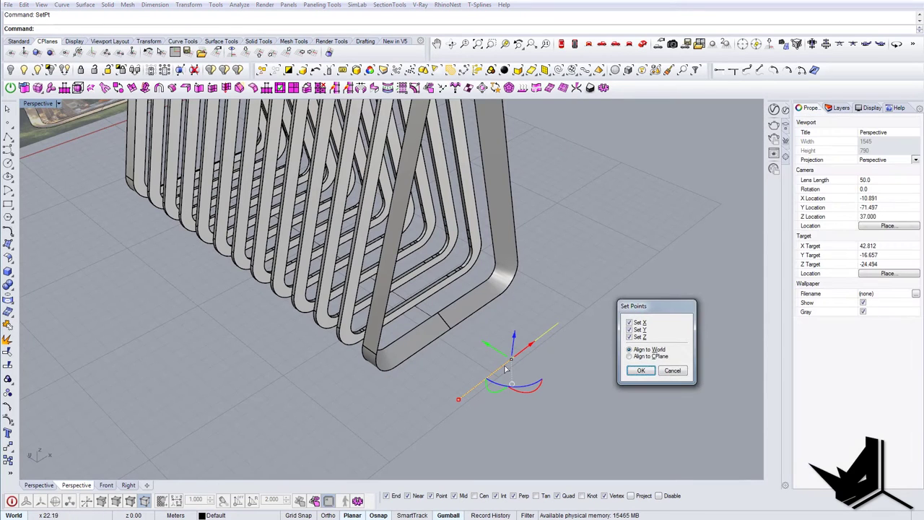
pyautogui.click(644, 373)
# - Extrude the straight curve along the cabin's length to the inner edge of the opposite end frame as a floor surface
pyautogui.moveTo(442, 315); pyautogui.dragTo(514, 299, button='right')
pyautogui.scroll(3, 447, 282)
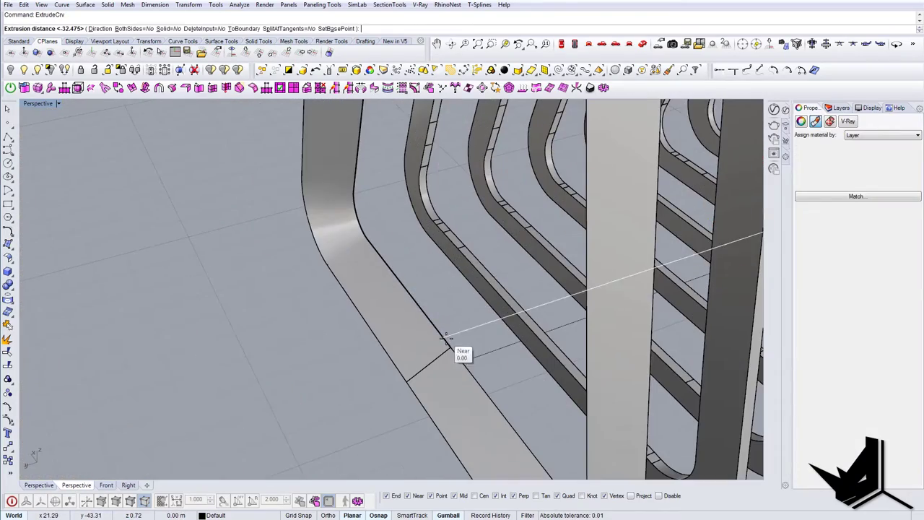
pyautogui.scroll(-2, 505, 353)
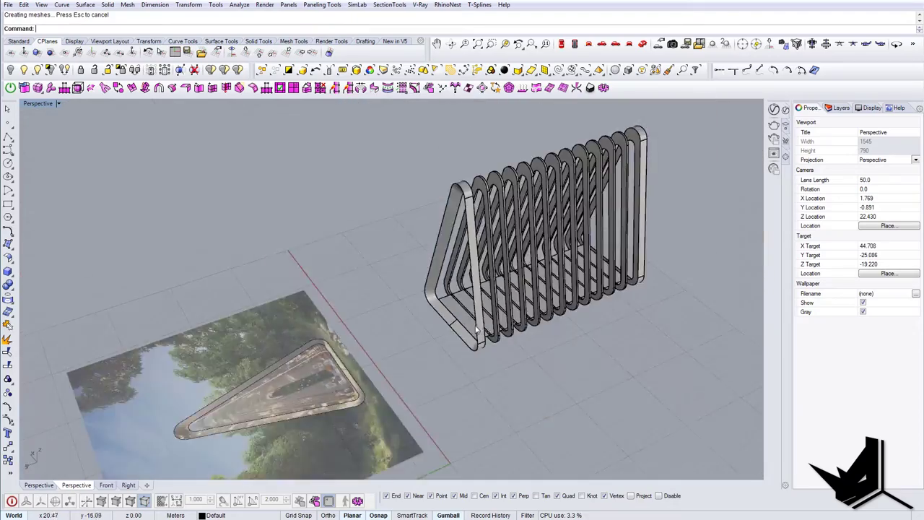
# - Extrude the floor surface to give it thickness and make a solid slab between the end frames
pyautogui.moveTo(549, 289); pyautogui.dragTo(469, 316, button='right')
pyautogui.scroll(10, 484, 319)
pyautogui.scroll(6, 300, 336)
pyautogui.scroll(-6, 300, 335)
pyautogui.click(352, 346)
pyautogui.moveTo(354, 348); pyautogui.dragTo(236, 330, button='right')
pyautogui.press('Return')
pyautogui.click(242, 283)
pyautogui.moveTo(275, 273); pyautogui.dragTo(386, 373, button='right')
pyautogui.moveTo(568, 428); pyautogui.dragTo(544, 371, button='right')
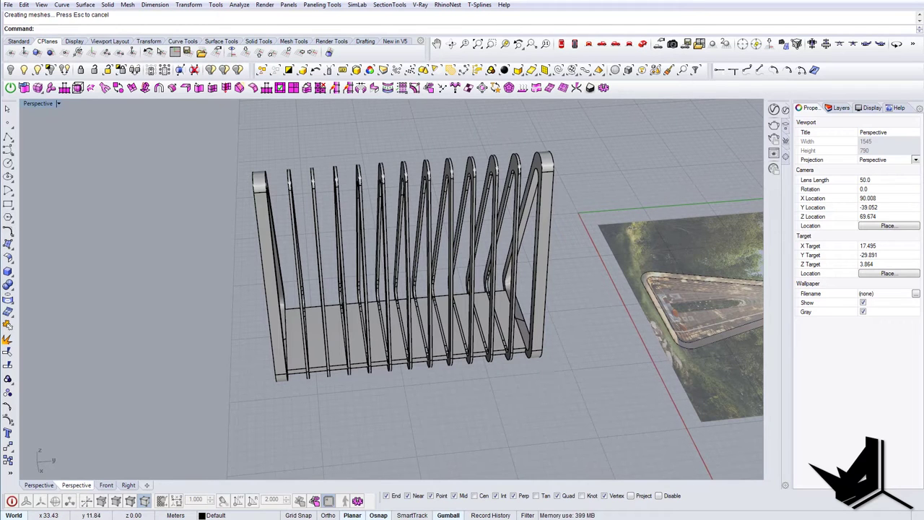
pyautogui.moveTo(923, 149)
pyautogui.mouseDown()
pyautogui.moveTo(615, 154)
pyautogui.moveTo(923, 153)
pyautogui.mouseUp()
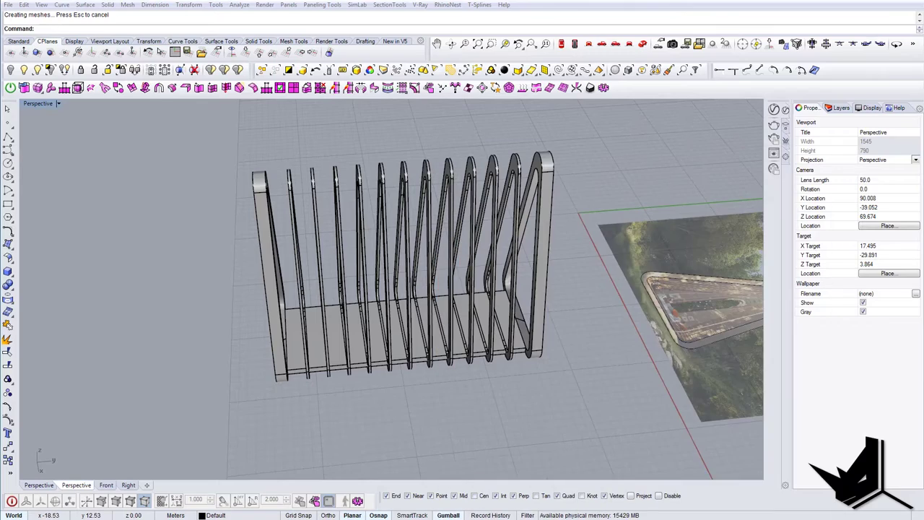
pyautogui.moveTo(266, 261)
pyautogui.mouseDown(button='right')
pyautogui.moveTo(330, 264)
pyautogui.moveTo(308, 239)
pyautogui.moveTo(259, 244)
pyautogui.mouseUp(button='right')
pyautogui.click(337, 266)
pyautogui.press('Escape')
pyautogui.keyDown('ctrl'); pyautogui.keyDown('shift'); pyautogui.click(315, 237); pyautogui.keyUp('shift'); pyautogui.keyUp('ctrl')
pyautogui.press('Escape')
# - Duplicate the outer edges of the end frame's inner face and extrude them to the opposite end frame as an outer shell
pyautogui.scroll(5, 269, 145)
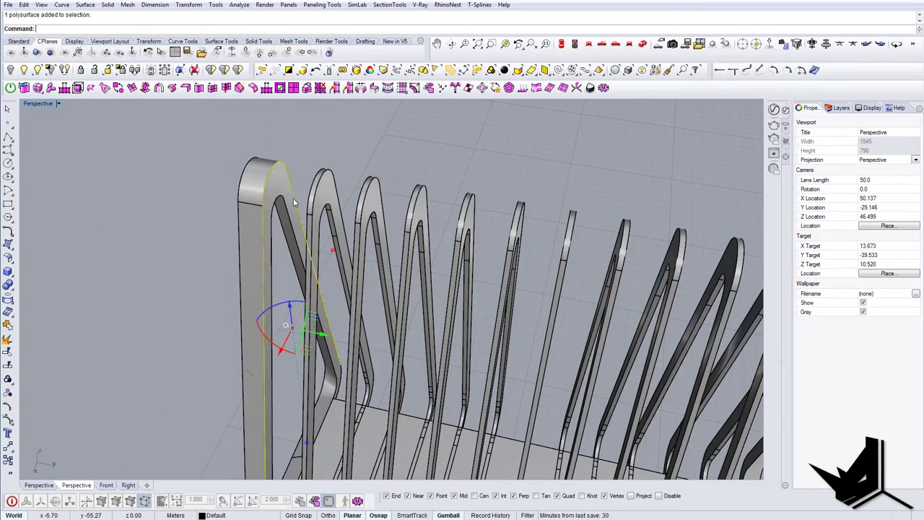
pyautogui.keyDown('shift'); pyautogui.moveTo(375, 324); pyautogui.dragTo(423, 384, button='right'); pyautogui.keyUp('shift')
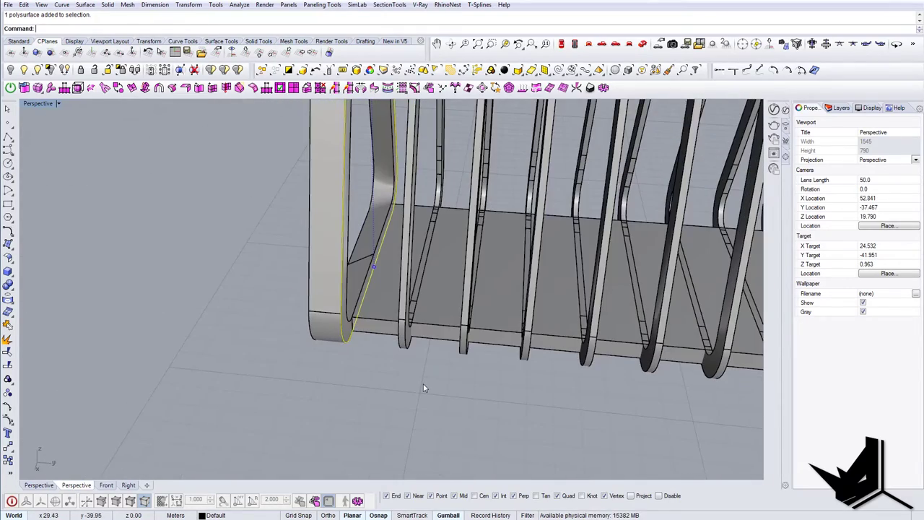
pyautogui.write('Dup')
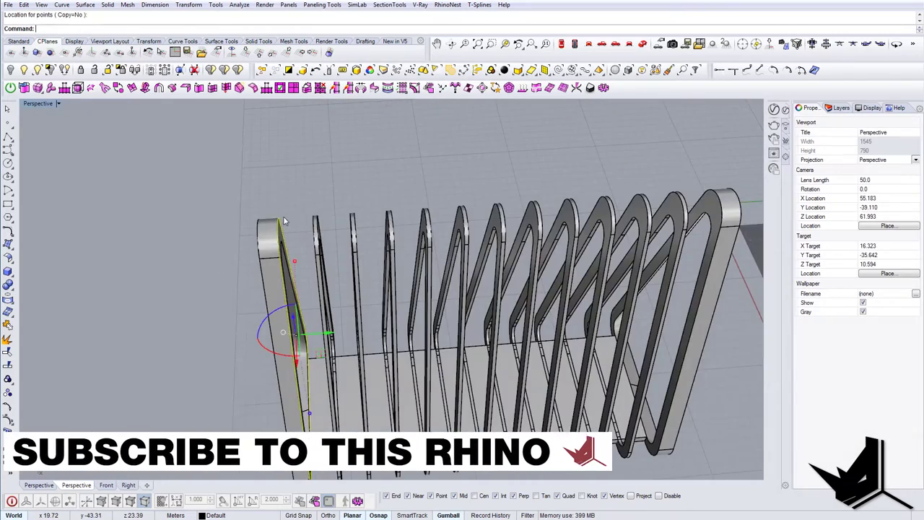
pyautogui.scroll(-5, 501, 316)
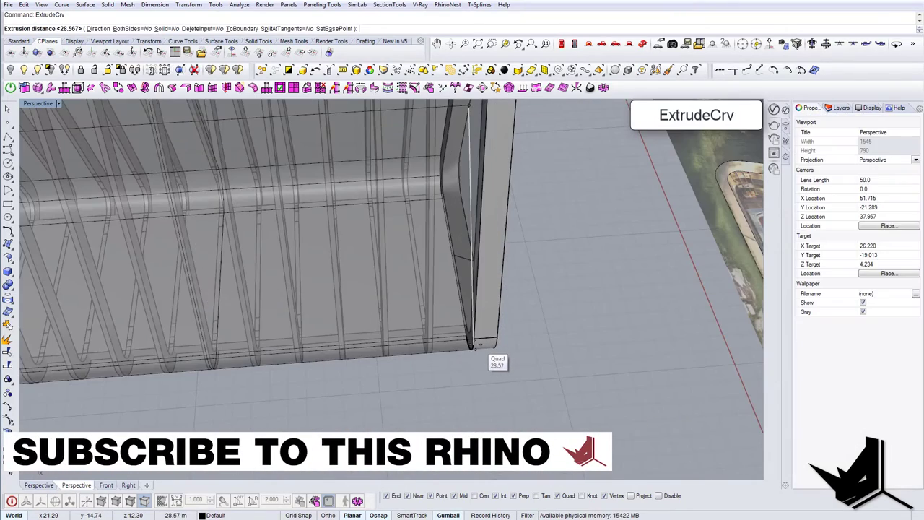
pyautogui.click(487, 340)
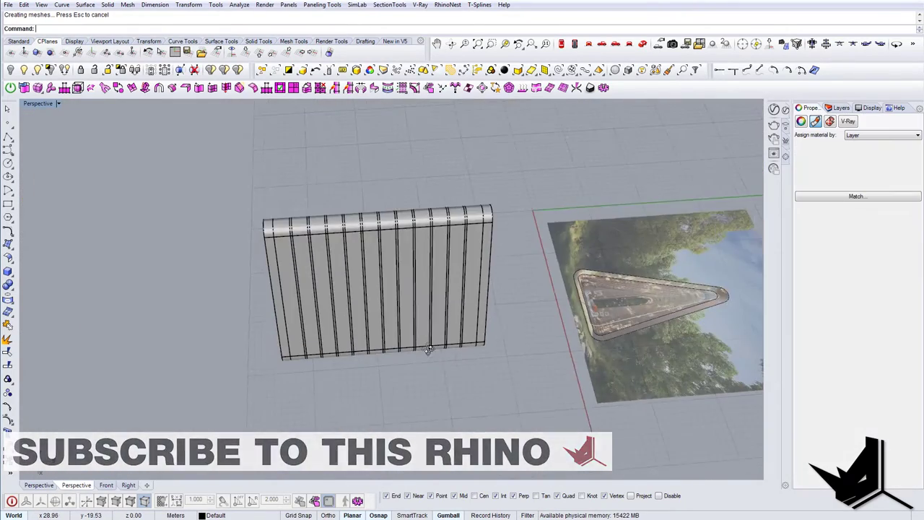
# - Examine how the outer shell, ribs and floor slab fit together between the two end frames
pyautogui.moveTo(429, 350); pyautogui.dragTo(362, 303, button='right')
pyautogui.scroll(6, 419, 238)
pyautogui.moveTo(442, 233); pyautogui.dragTo(492, 338, button='right')
pyautogui.click(466, 244)
pyautogui.press('Escape')
pyautogui.click(252, 213)
pyautogui.press('Escape')
pyautogui.scroll(-5, 435, 276)
pyautogui.moveTo(435, 276); pyautogui.dragTo(239, 405, button='right')
pyautogui.keyDown('shift'); pyautogui.moveTo(238, 405); pyautogui.dragTo(397, 315, button='right'); pyautogui.keyUp('shift')
pyautogui.keyDown('shift'); pyautogui.moveTo(323, 340); pyautogui.dragTo(477, 339, button='right'); pyautogui.keyUp('shift')
pyautogui.keyDown('shift'); pyautogui.moveTo(466, 353); pyautogui.dragTo(360, 445, button='right'); pyautogui.keyUp('shift')
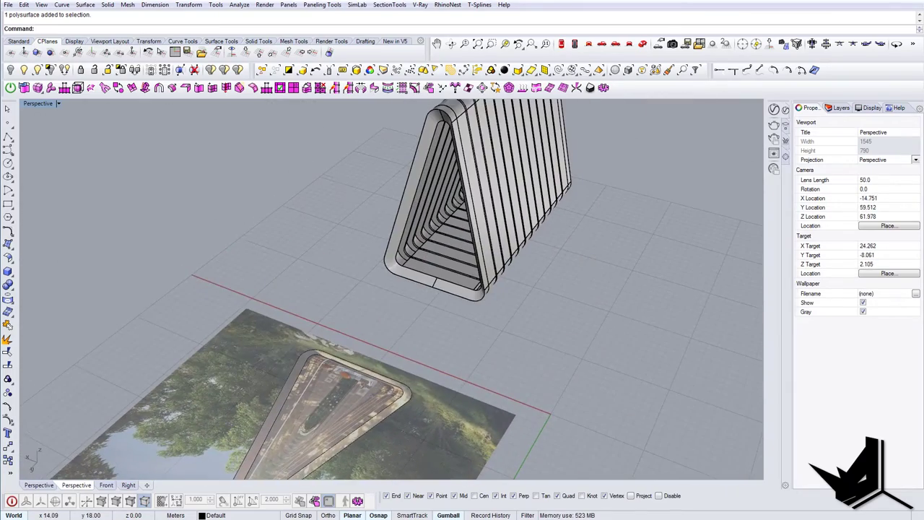
# - Consult the reference photo, then duplicate the inner edges of the front end frame and join them into one outline curve
pyautogui.click(473, 519)
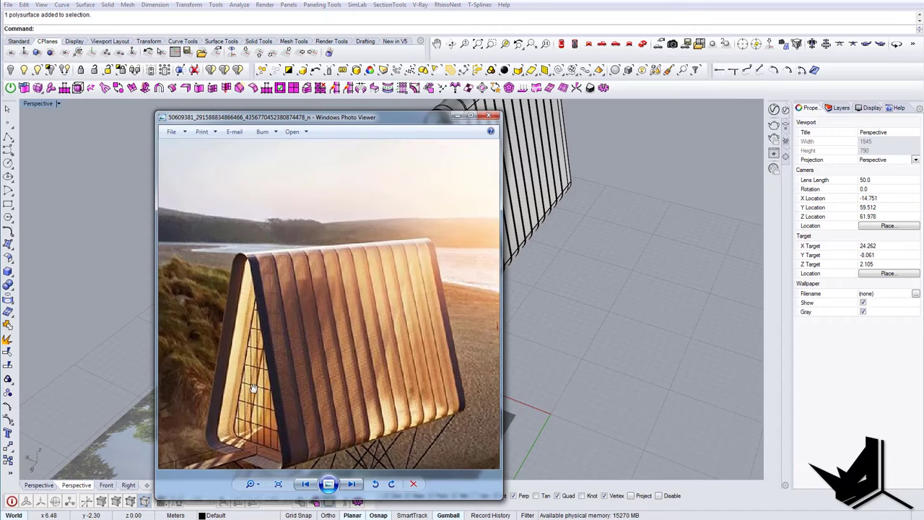
pyautogui.click(457, 117)
pyautogui.moveTo(469, 242); pyautogui.dragTo(421, 253, button='right')
pyautogui.scroll(7, 404, 267)
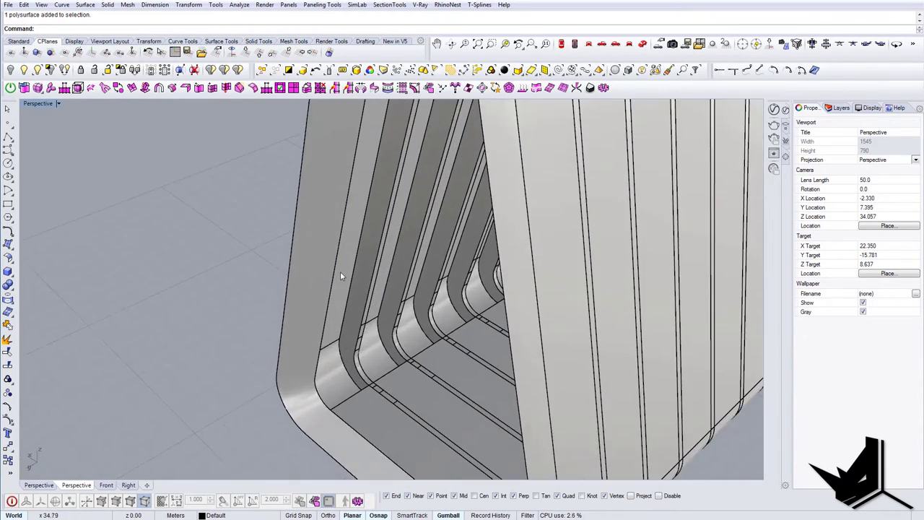
pyautogui.keyDown('ctrl'); pyautogui.keyDown('shift'); pyautogui.click(335, 270); pyautogui.keyUp('shift'); pyautogui.keyUp('ctrl')
pyautogui.scroll(-7, 335, 270)
pyautogui.moveTo(336, 271); pyautogui.dragTo(446, 365, button='right')
pyautogui.scroll(5, 447, 369)
pyautogui.click(425, 373)
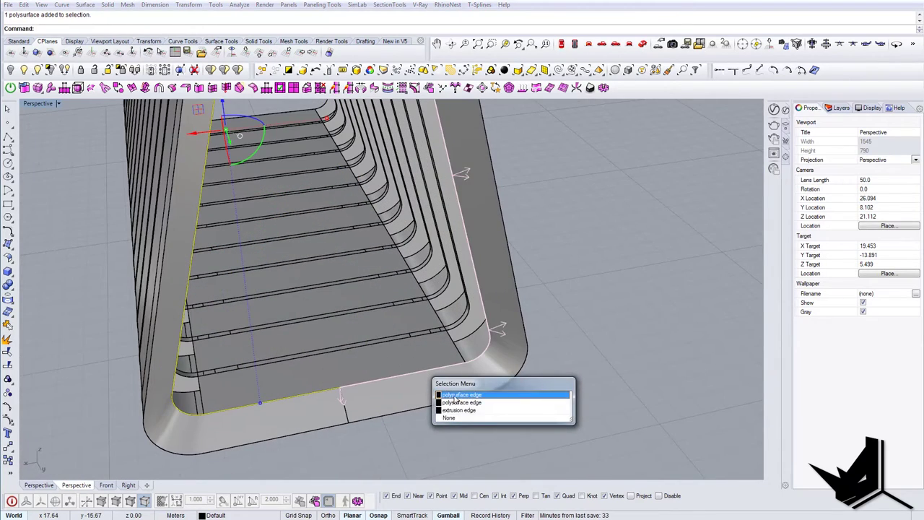
pyautogui.click(456, 398)
pyautogui.scroll(-6, 447, 370)
pyautogui.moveTo(446, 370); pyautogui.dragTo(375, 186, button='right')
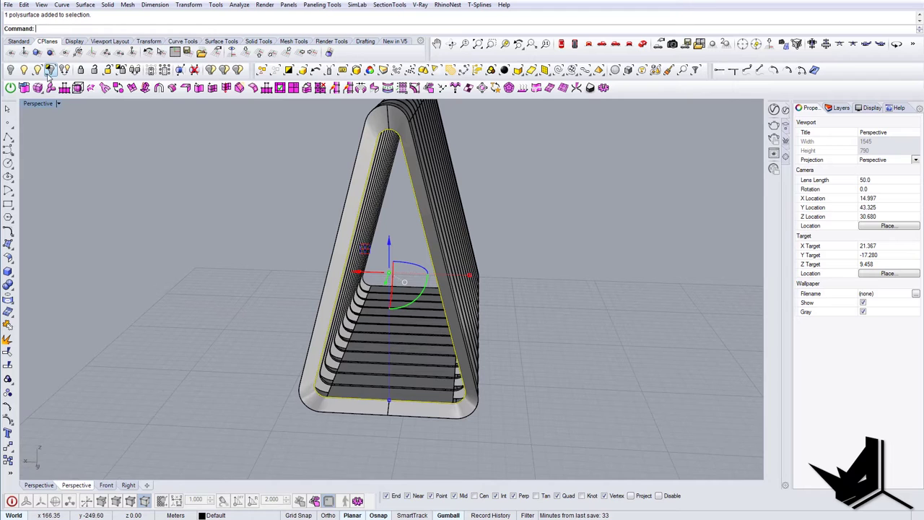
pyautogui.press('Return')
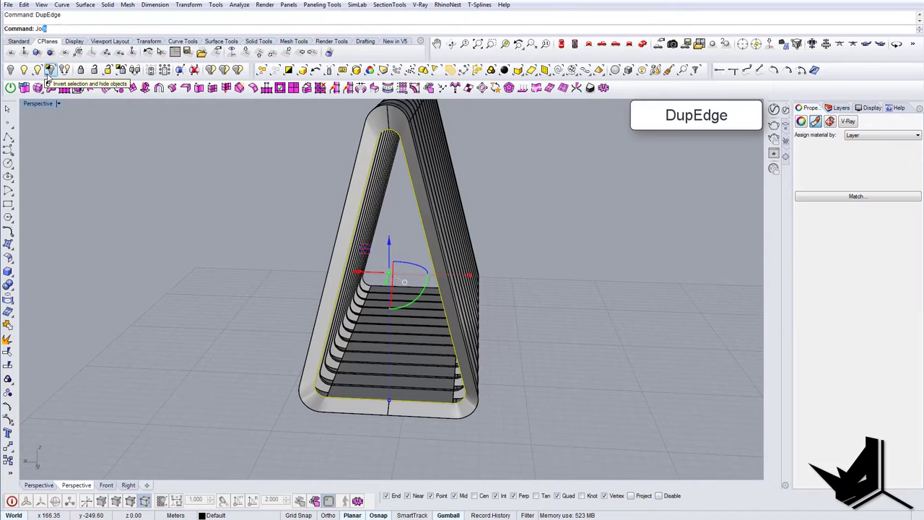
# - Hide everything except the duplicated inner outline and show it in the front view
pyautogui.click(53, 74)
pyautogui.moveTo(465, 278)
pyautogui.mouseDown(button='right')
pyautogui.moveTo(460, 239)
pyautogui.moveTo(469, 265)
pyautogui.mouseUp(button='right')
pyautogui.moveTo(469, 265); pyautogui.dragTo(398, 254)
pyautogui.moveTo(398, 256); pyautogui.dragTo(417, 272, button='right')
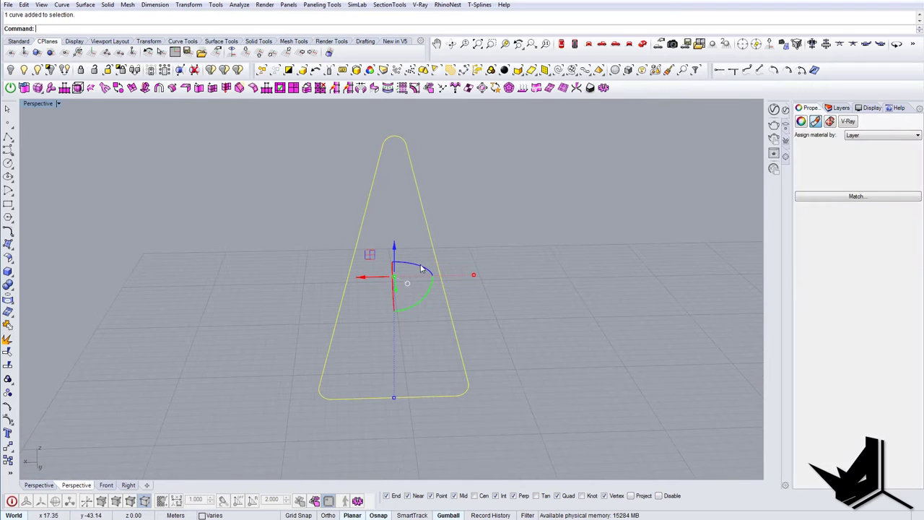
pyautogui.click(561, 45)
pyautogui.click(575, 45)
pyautogui.click(601, 44)
pyautogui.moveTo(504, 226); pyautogui.dragTo(479, 234, button='right')
pyautogui.moveTo(464, 297); pyautogui.dragTo(311, 437)
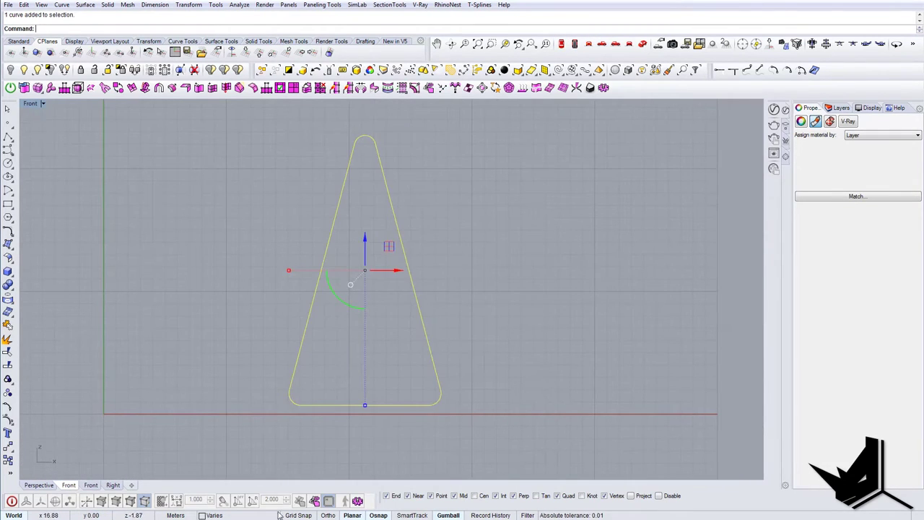
# - Examine the gridded glazing of the cabin in the reference photo and move the photo window off the modelling view
pyautogui.click(346, 519)
pyautogui.moveTo(281, 402); pyautogui.dragTo(282, 341)
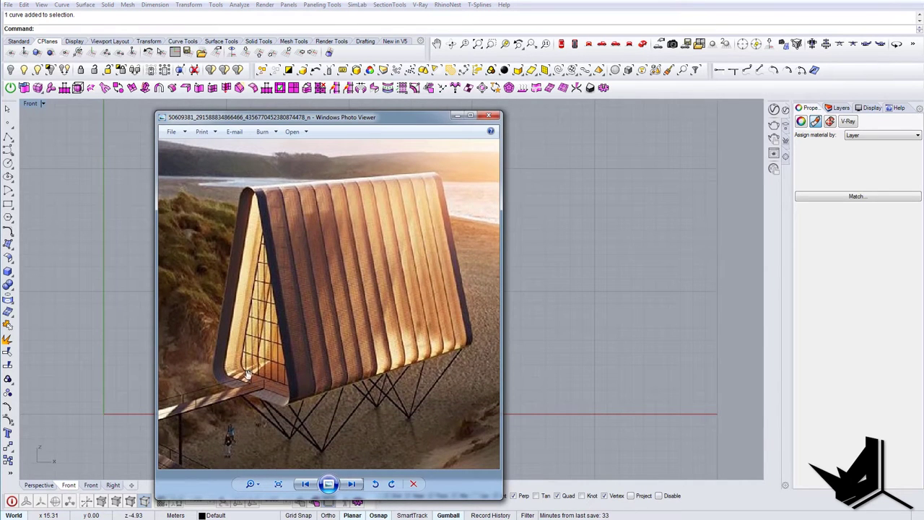
pyautogui.moveTo(338, 118); pyautogui.dragTo(923, 221)
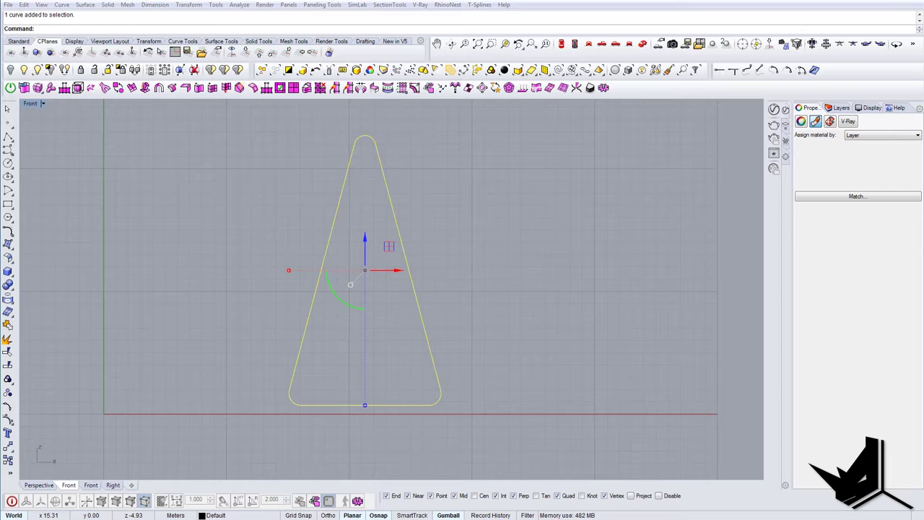
pyautogui.click(436, 230)
# - Draw a horizontal line between the lower ends of the outline's sloping sides and divide it into 13 segments
pyautogui.moveTo(451, 378); pyautogui.dragTo(433, 361, button='right')
pyautogui.write('line')
pyautogui.press('Return')
pyautogui.scroll(2, 276, 374)
pyautogui.click(270, 375)
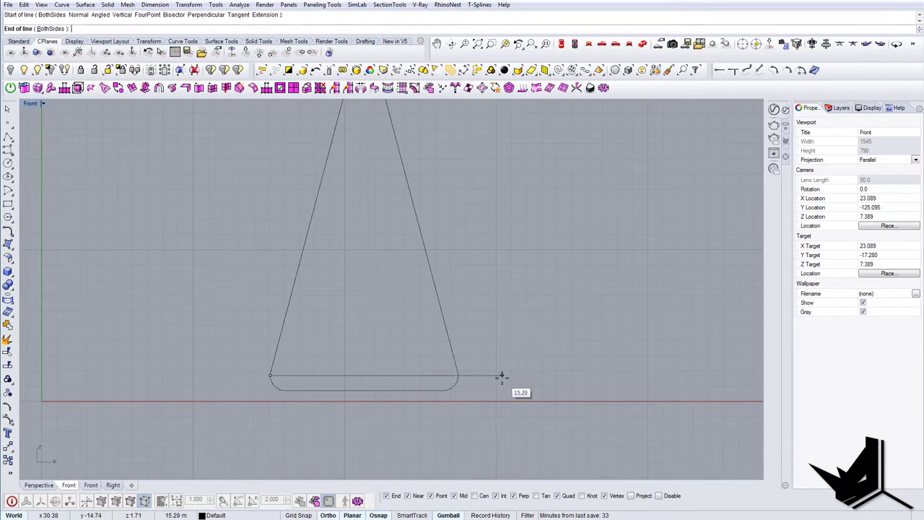
pyautogui.click(457, 377)
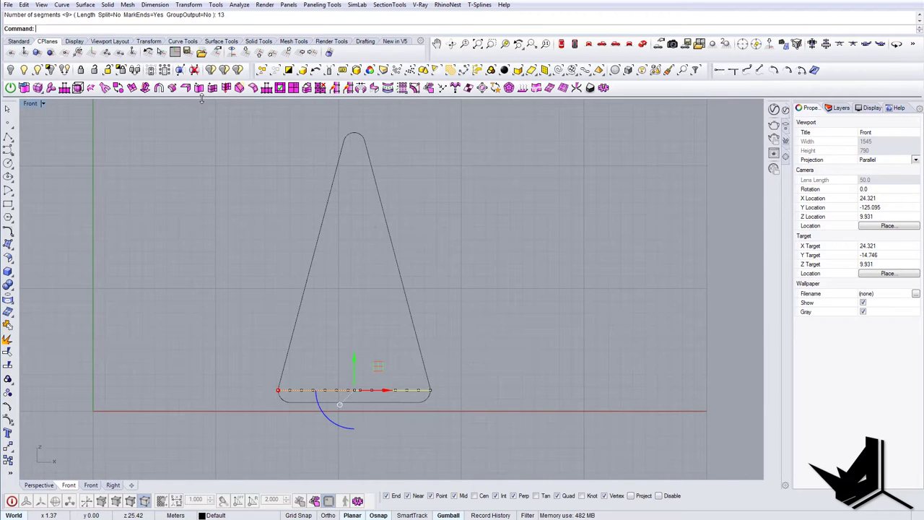
pyautogui.press('Return')
# - Draw a vertical centre line from the outline's apex to its base and divide it into 10 segments
pyautogui.moveTo(399, 311); pyautogui.dragTo(411, 312, button='right')
pyautogui.write('line')
pyautogui.press('Return')
pyautogui.click(372, 139)
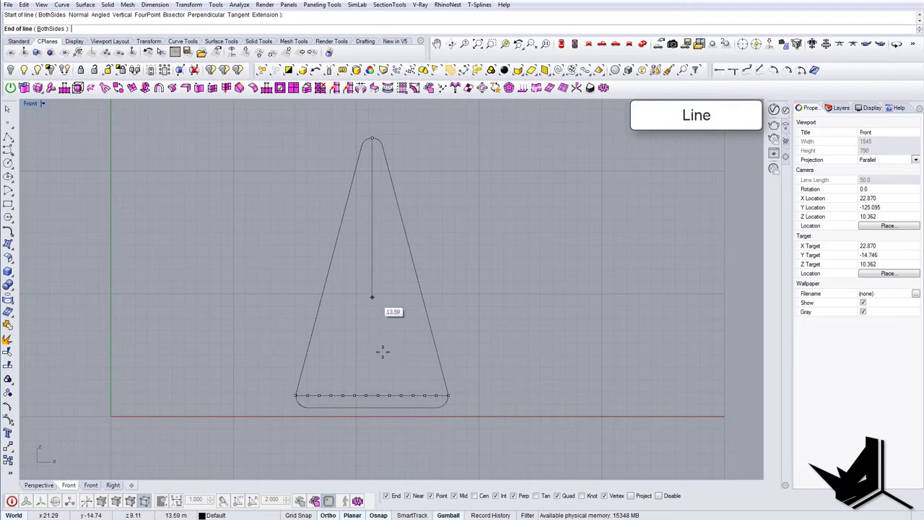
pyautogui.click(373, 407)
pyautogui.click(372, 340)
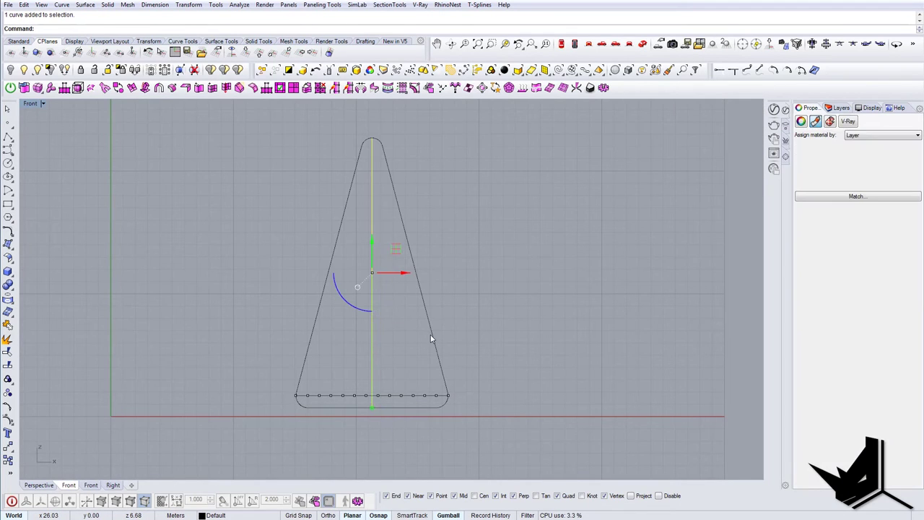
pyautogui.write('div')
pyautogui.press('Return')
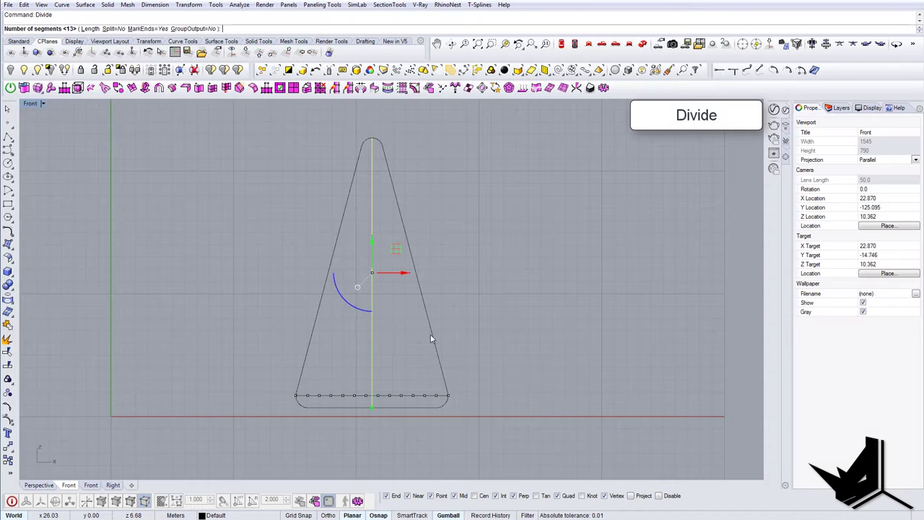
pyautogui.click(506, 273)
# - Draw a horizontal line from the first division point below the apex and shift it to cross both sides of the outline
pyautogui.moveTo(451, 297); pyautogui.dragTo(414, 308, button='right')
pyautogui.write('line')
pyautogui.press('Return')
pyautogui.click(337, 176)
pyautogui.keyDown('shift'); pyautogui.click(500, 188); pyautogui.keyUp('shift')
pyautogui.press('Escape')
pyautogui.click(425, 176)
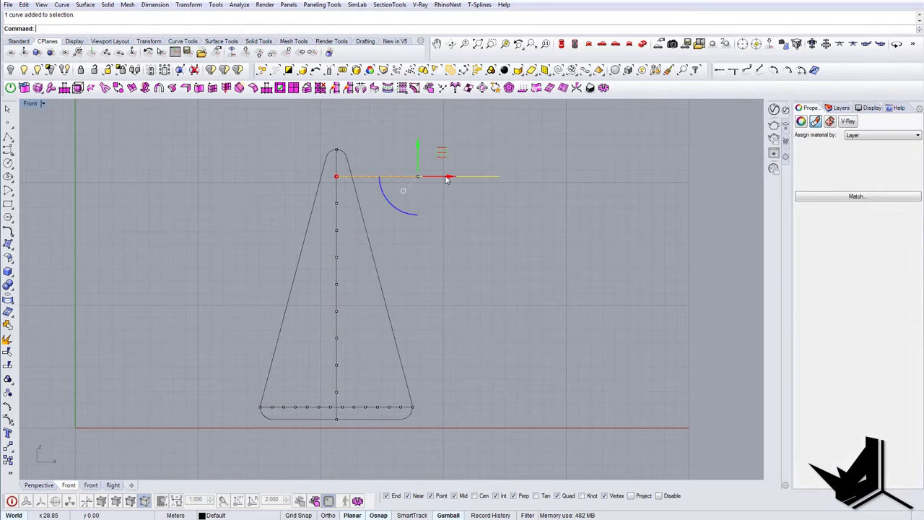
pyautogui.moveTo(396, 183)
pyautogui.mouseDown()
pyautogui.moveTo(369, 182)
pyautogui.moveTo(381, 181)
pyautogui.mouseUp()
pyautogui.click(466, 231)
# - Copy the horizontal line down to every centre-line division point, repeating the last distance and direction from the last point
pyautogui.click(383, 176)
pyautogui.write('copy')
pyautogui.press('Return')
pyautogui.click(337, 176)
pyautogui.click(336, 203)
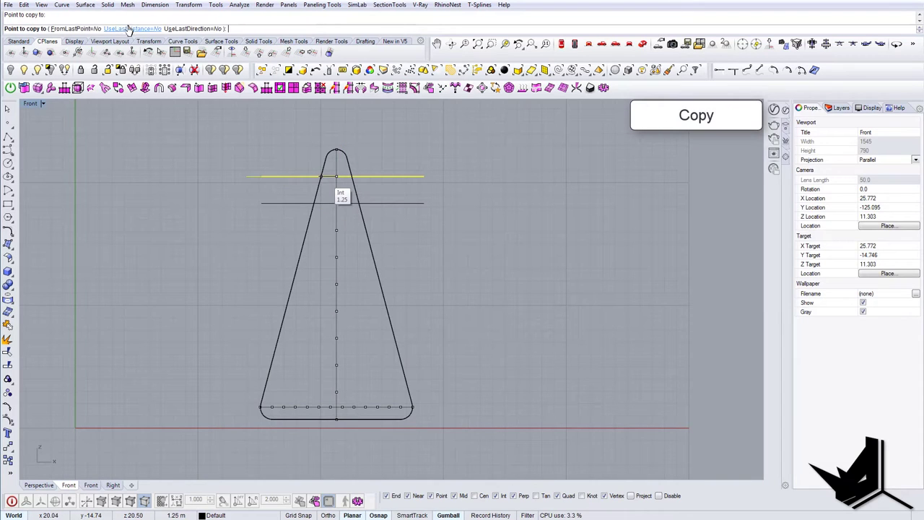
pyautogui.click(94, 29)
pyautogui.click(134, 28)
pyautogui.click(199, 29)
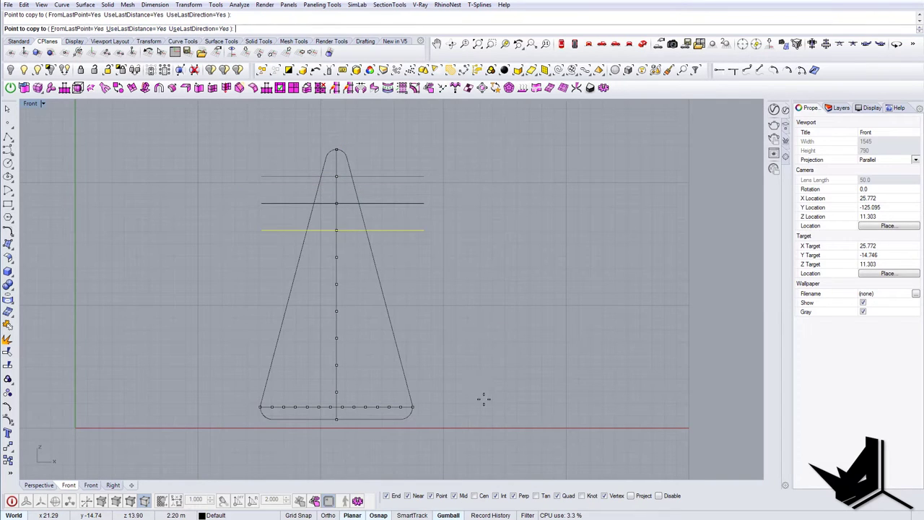
pyautogui.click(477, 424)
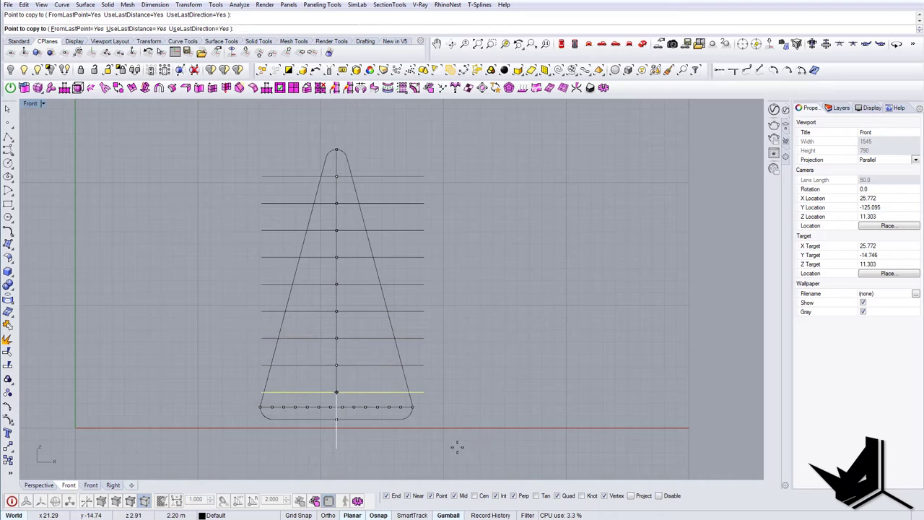
pyautogui.press('Return')
# - Delete the horizontal copy lying on the outline's base and lengthen the remaining nine lines well past both sides
pyautogui.click(418, 420)
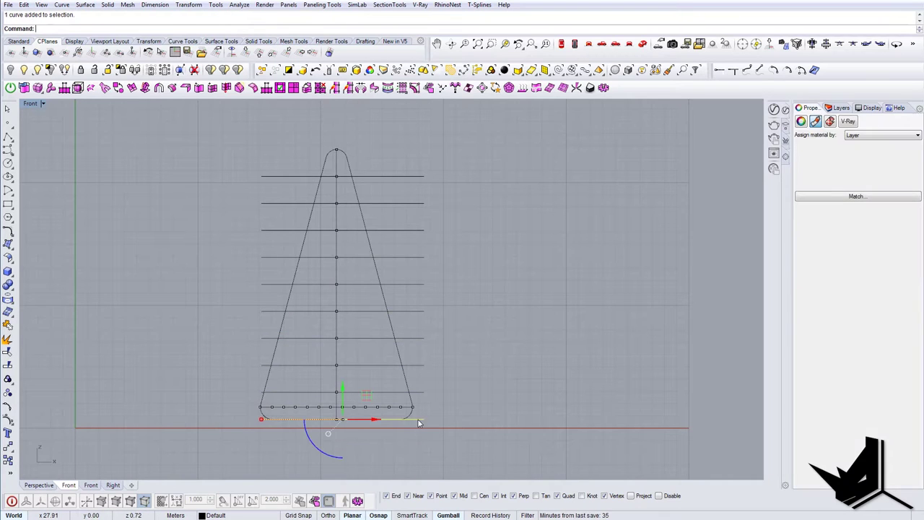
pyautogui.moveTo(448, 423); pyautogui.dragTo(427, 212)
pyautogui.moveTo(417, 154); pyautogui.dragTo(415, 153)
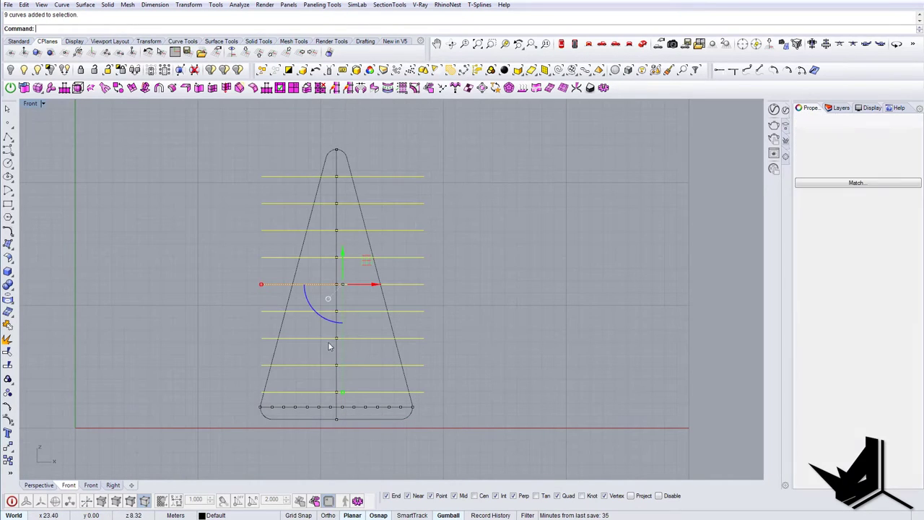
pyautogui.moveTo(263, 285); pyautogui.dragTo(181, 286)
pyautogui.click(216, 328)
pyautogui.moveTo(315, 316); pyautogui.dragTo(309, 297, button='right')
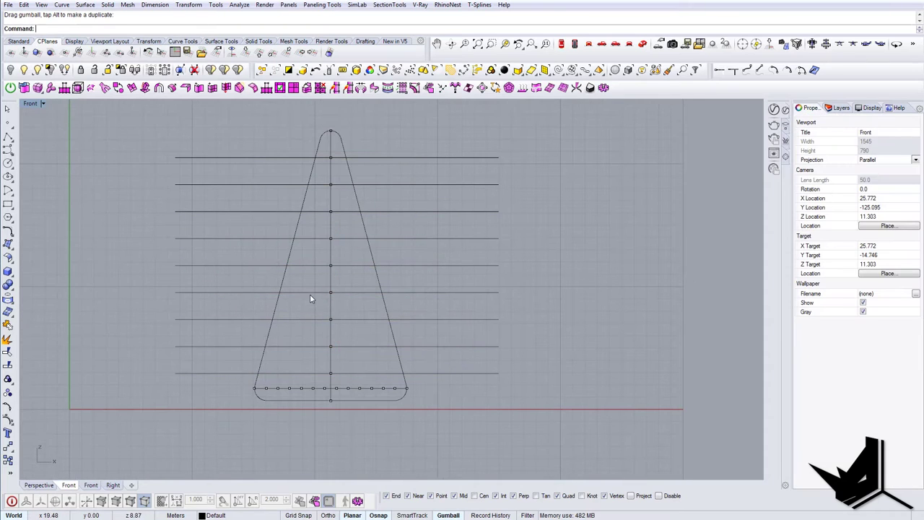
# - Draw a long vertical line from the first division point on the base line and shift it down past the outline's base
pyautogui.write('Line')
pyautogui.press('Return')
pyautogui.click(254, 388)
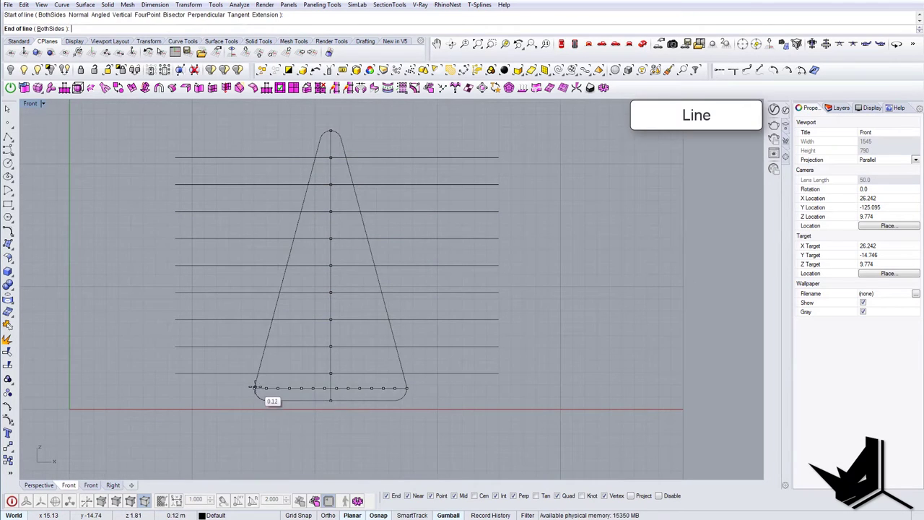
pyautogui.scroll(-8, 254, 384)
pyautogui.keyDown('shift'); pyautogui.click(257, 198); pyautogui.keyUp('shift')
pyautogui.rightClick(273, 230)
pyautogui.press('Escape')
pyautogui.click(257, 240)
pyautogui.moveTo(251, 306); pyautogui.dragTo(253, 333)
pyautogui.click(268, 267)
# - Copy the vertical line across the base line's division points, repeating the last distance and direction from the last point
pyautogui.click(256, 270)
pyautogui.write('copy')
pyautogui.press('Return')
pyautogui.scroll(12, 257, 381)
pyautogui.click(253, 398)
pyautogui.click(79, 28)
pyautogui.click(137, 28)
pyautogui.click(192, 28)
pyautogui.scroll(-3, 207, 234)
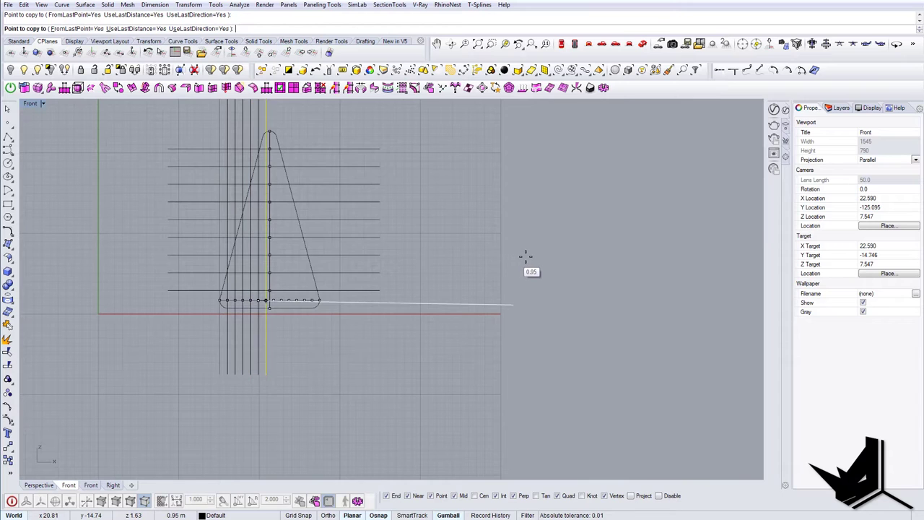
# - Delete the surplus vertical line and all the division points, keeping only the grid lines and the outline
pyautogui.scroll(8, 255, 237)
pyautogui.click(281, 254)
pyautogui.press('Delete')
pyautogui.scroll(-8, 289, 267)
pyautogui.scroll(4, 285, 150)
pyautogui.scroll(-5, 284, 150)
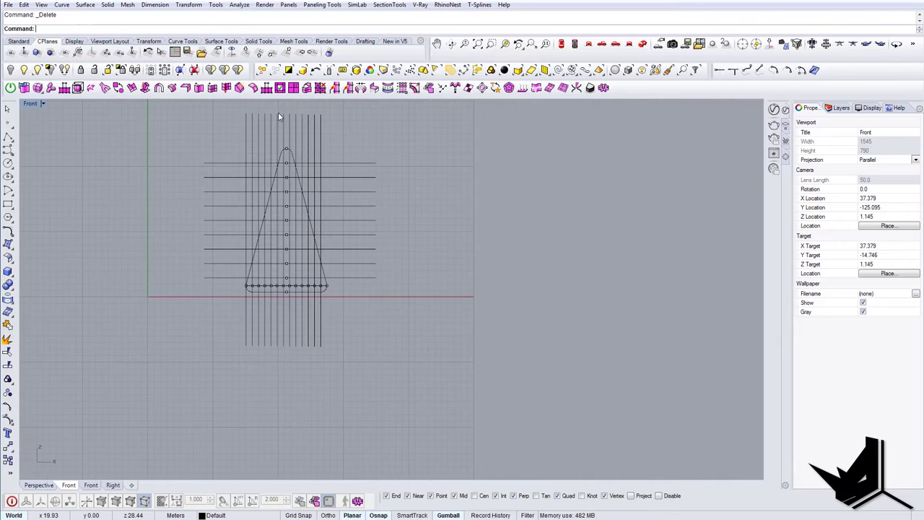
pyautogui.click(398, 71)
pyautogui.scroll(3, 272, 235)
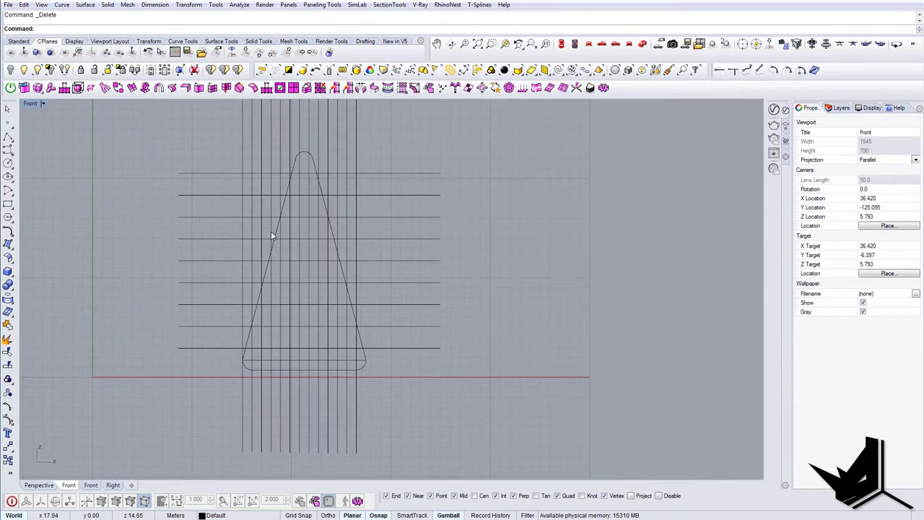
# - Trim the horizontal and vertical grid lines outside the triangular outline, using the outline as the cutting object
pyautogui.click(331, 231)
pyautogui.press('Return')
pyautogui.moveTo(424, 386); pyautogui.dragTo(222, 150)
pyautogui.moveTo(328, 431); pyautogui.dragTo(222, 415)
pyautogui.press('Return')
pyautogui.scroll(2, 329, 296)
# - Delete the original horizontal construction line just above the outline's base
pyautogui.moveTo(329, 309); pyautogui.dragTo(335, 345, button='right')
pyautogui.scroll(-2, 353, 270)
pyautogui.scroll(6, 334, 381)
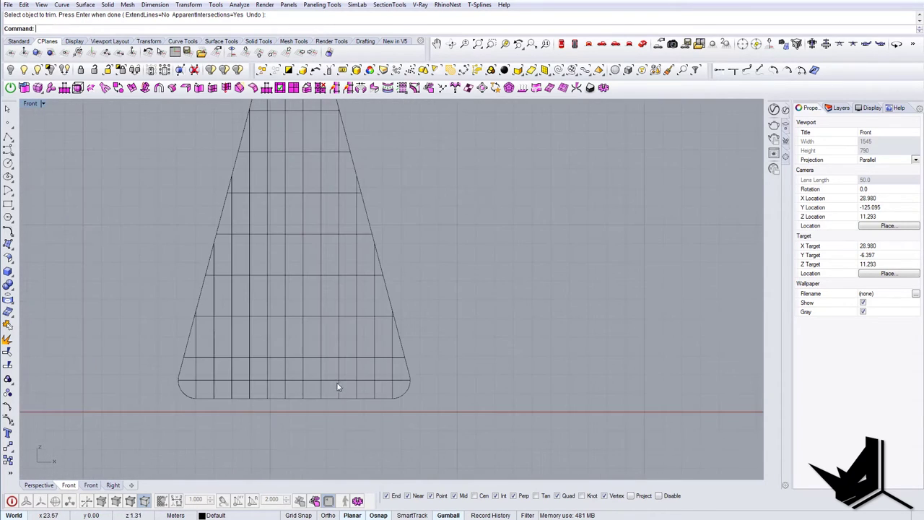
pyautogui.click(332, 381)
pyautogui.press('Delete')
pyautogui.scroll(-8, 449, 400)
pyautogui.moveTo(445, 398); pyautogui.dragTo(422, 401, button='right')
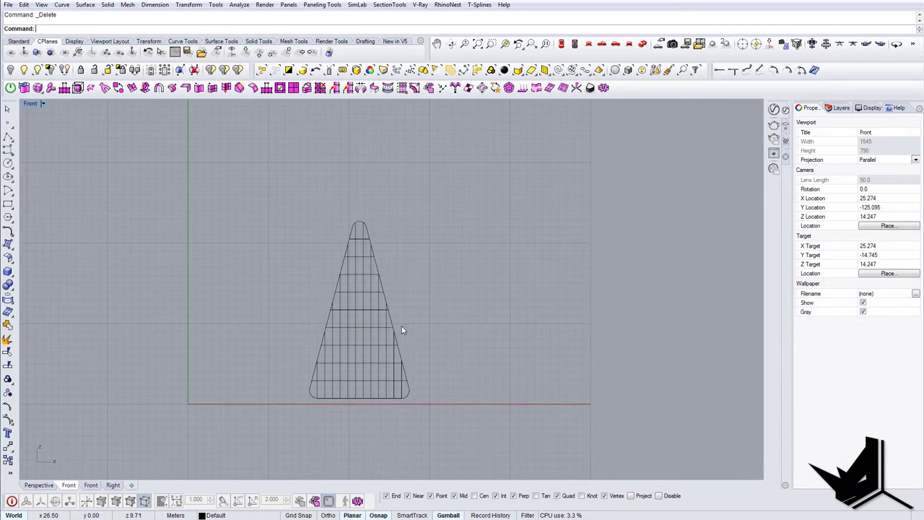
# - Try offsetting the triangular outline inward by 0.1 m, and undo the offset
pyautogui.scroll(3, 364, 331)
pyautogui.click(434, 313)
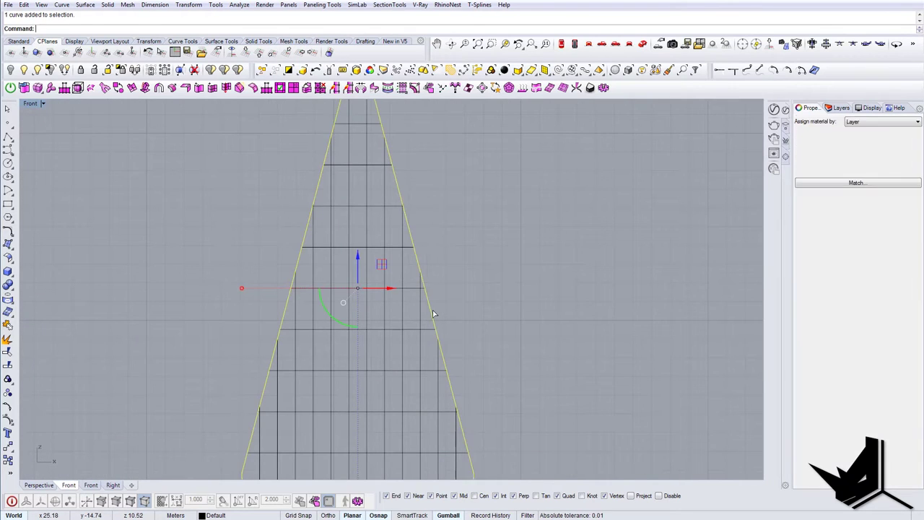
pyautogui.moveTo(434, 314); pyautogui.dragTo(402, 319, button='right')
pyautogui.press('Return')
pyautogui.scroll(3, 363, 309)
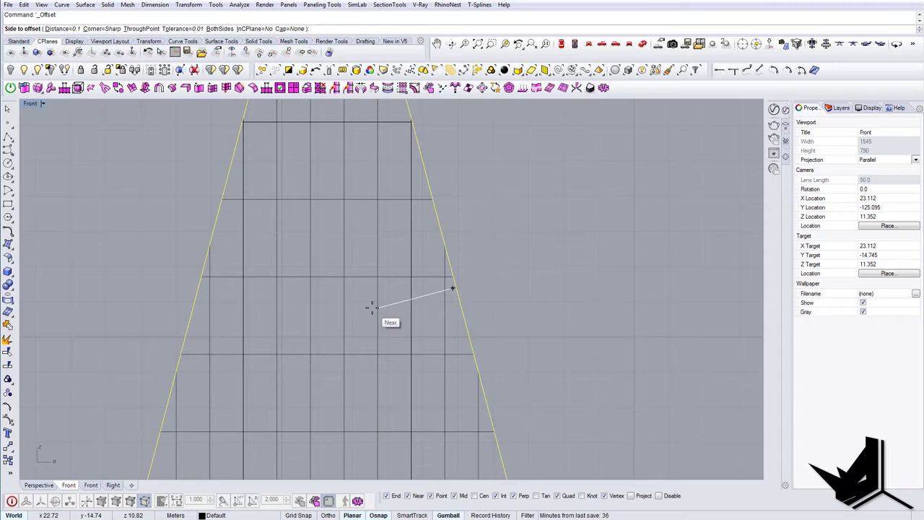
pyautogui.click(372, 307)
pyautogui.scroll(-5, 373, 310)
pyautogui.press('Escape')
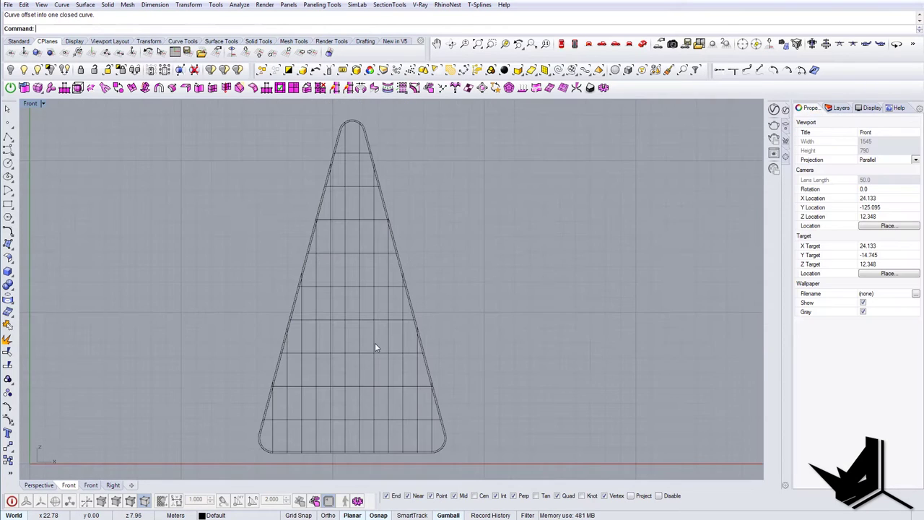
pyautogui.hotkey('ctrl', 'z')
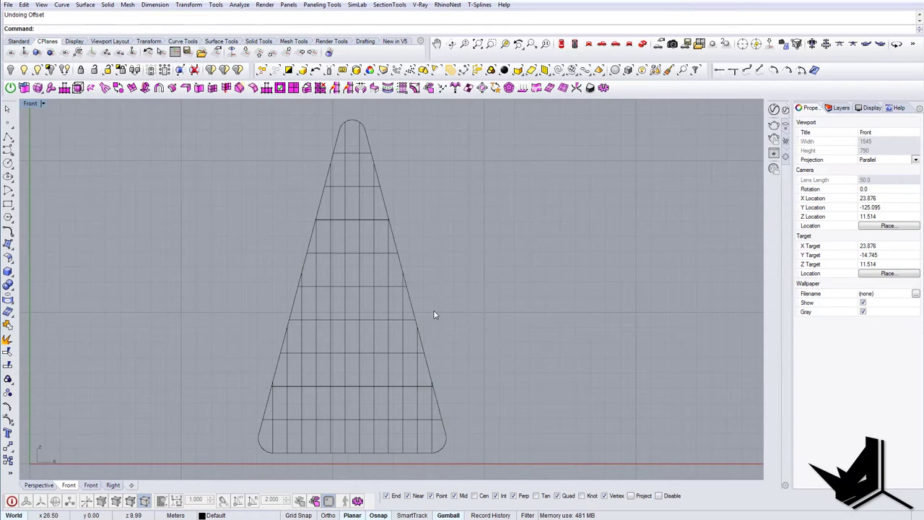
# - Offset the triangular outline inward with a newly entered offset distance
pyautogui.click(417, 312)
pyautogui.press('Return')
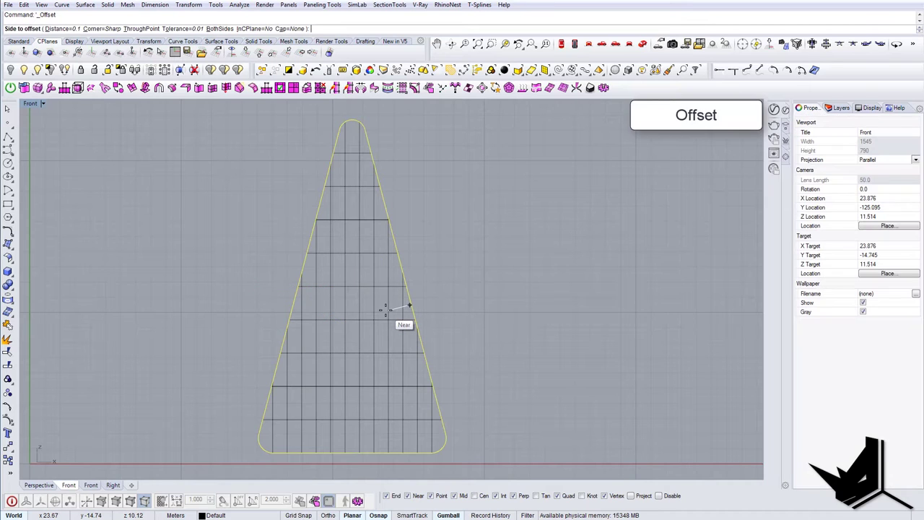
pyautogui.write('d')
pyautogui.press('Return')
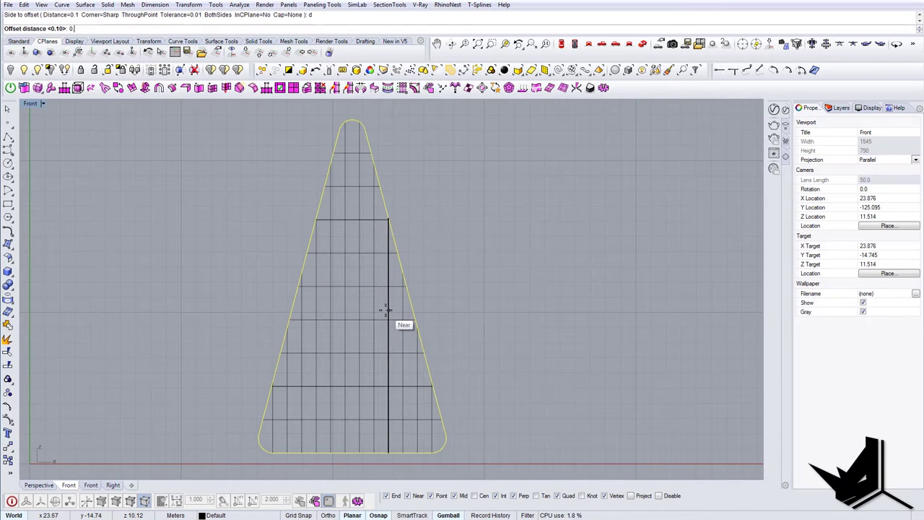
pyautogui.press('Return')
pyautogui.click(385, 310)
pyautogui.scroll(3, 426, 303)
pyautogui.scroll(-3, 412, 305)
# - Offset the topmost horizontal grid line to both sides by 0.04 m
pyautogui.scroll(6, 342, 177)
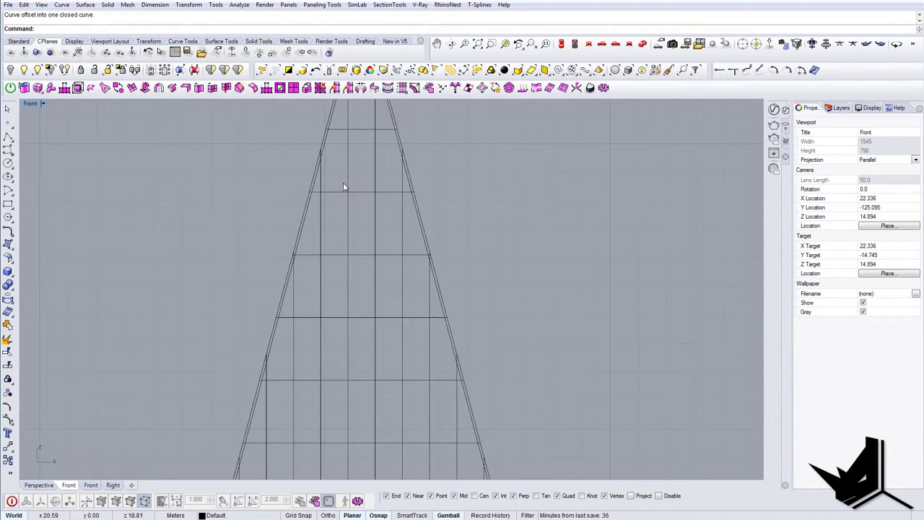
pyautogui.moveTo(345, 200); pyautogui.dragTo(340, 248, button='right')
pyautogui.click(350, 183)
pyautogui.moveTo(351, 196); pyautogui.dragTo(351, 218, button='right')
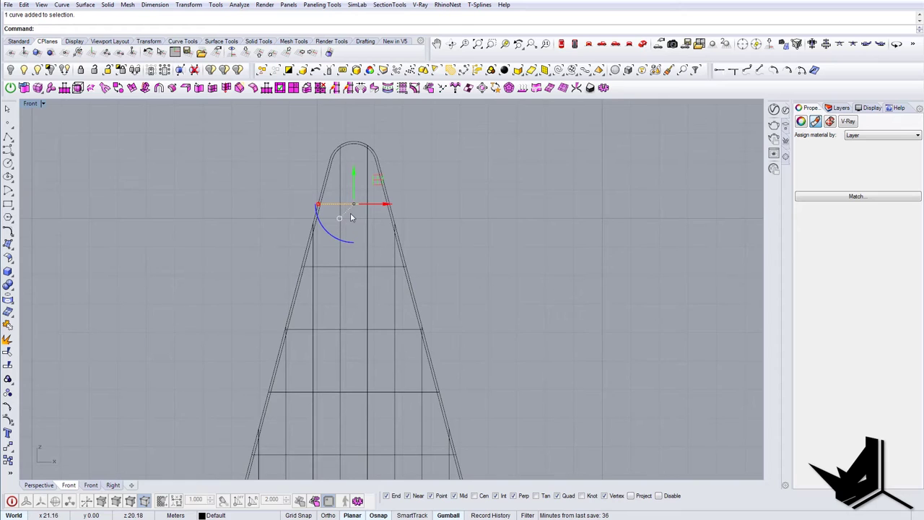
pyautogui.scroll(6, 365, 195)
pyautogui.write('o')
pyautogui.press('Return')
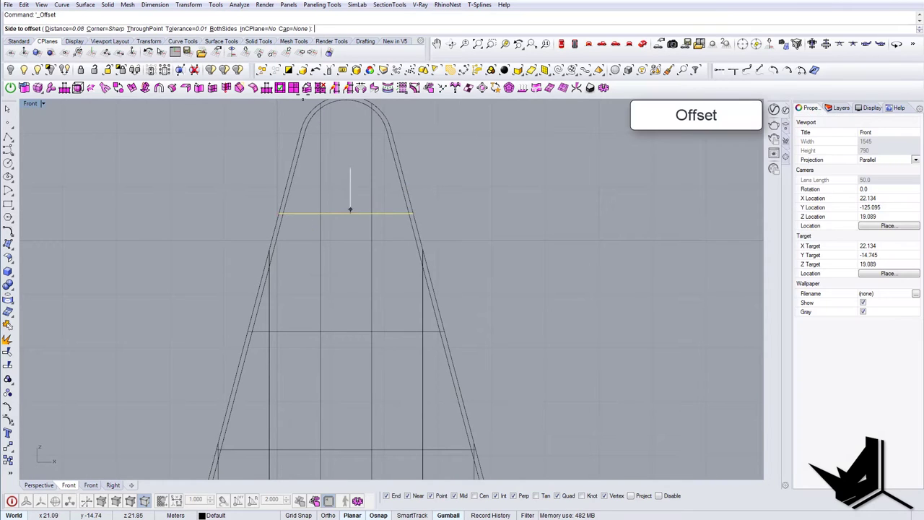
pyautogui.click(231, 29)
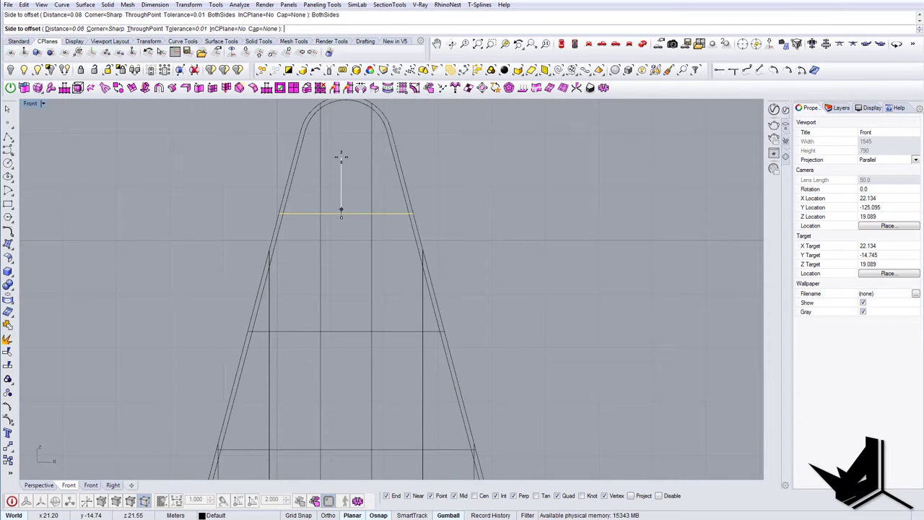
pyautogui.click(65, 29)
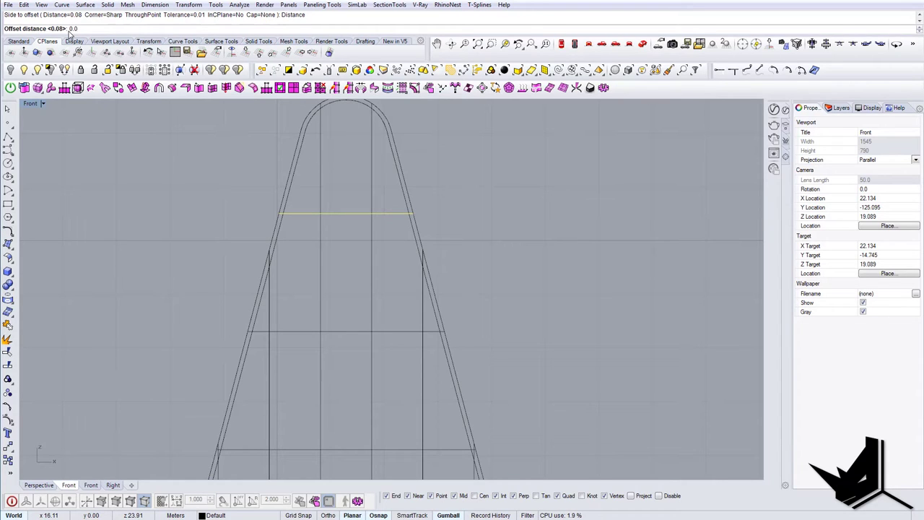
pyautogui.press('Return')
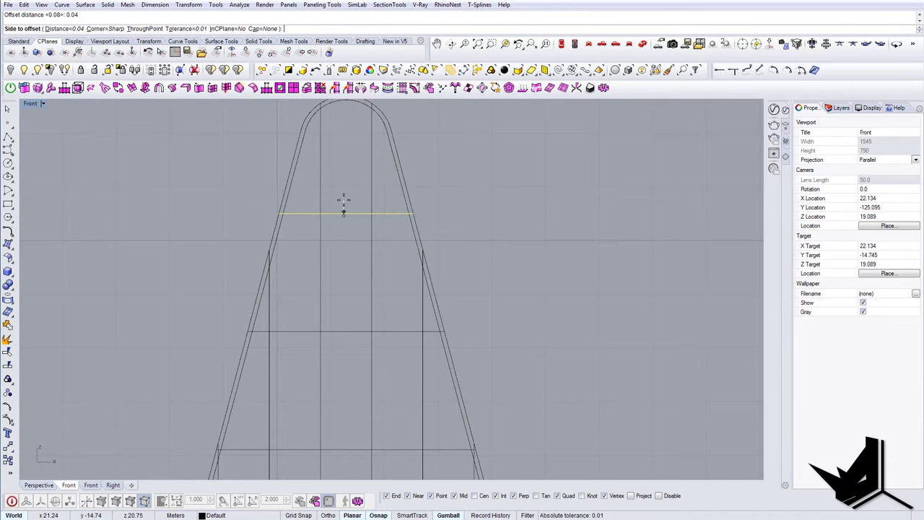
pyautogui.click(344, 205)
pyautogui.press('Escape')
# - Try offsetting the second horizontal grid line from the apex to one side only, and undo the offset
pyautogui.moveTo(323, 302); pyautogui.dragTo(339, 242, button='right')
pyautogui.click(361, 262)
pyautogui.rightClick(363, 253)
pyautogui.click(366, 233)
pyautogui.click(368, 277)
pyautogui.moveTo(362, 313); pyautogui.dragTo(356, 271, button='right')
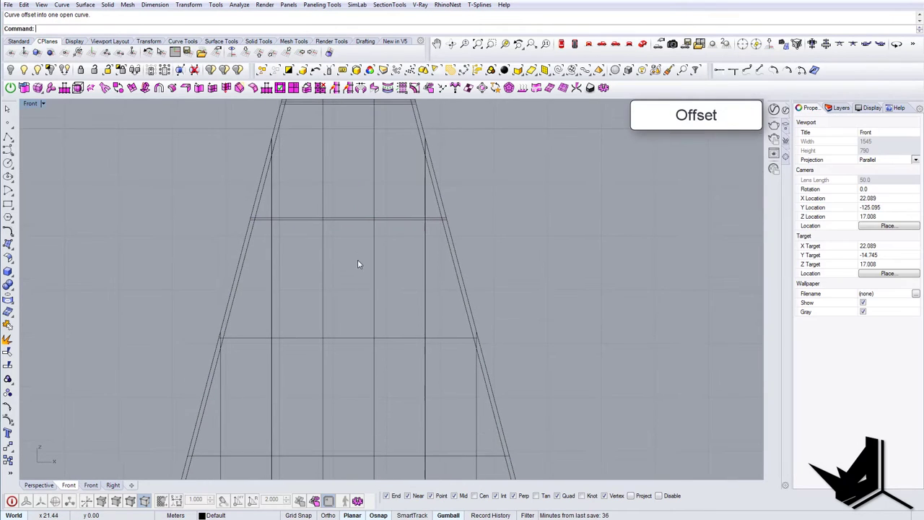
pyautogui.hotkey('ctrl', 'z')
# - Offset the second and third horizontal grid lines from the apex to both sides by 0.04 m
pyautogui.scroll(-8, 357, 250)
pyautogui.scroll(8, 355, 237)
pyautogui.click(355, 241)
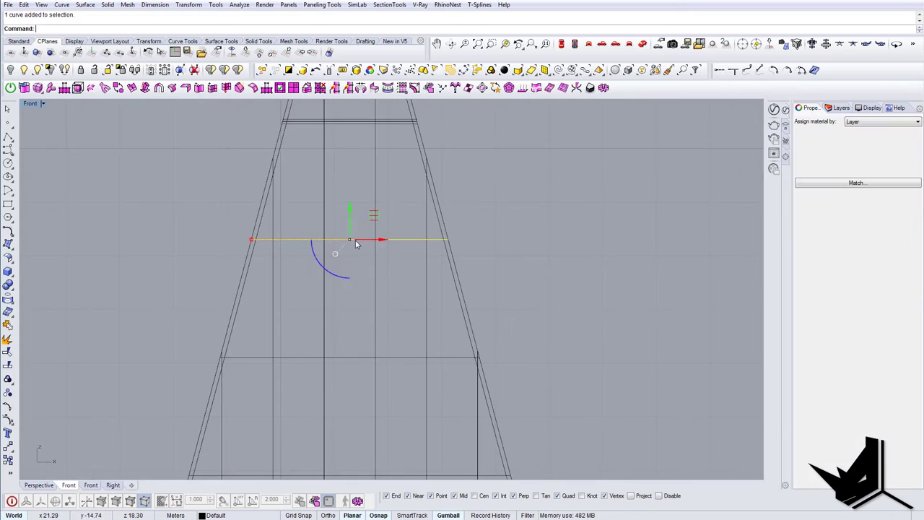
pyautogui.press('Return')
pyautogui.click(357, 218)
pyautogui.moveTo(353, 330); pyautogui.dragTo(343, 193, button='right')
pyautogui.click(350, 302)
pyautogui.press('Return')
pyautogui.click(352, 272)
# - Offset the fourth and fifth horizontal grid lines from the apex to both sides by 0.04 m
pyautogui.click(342, 329)
pyautogui.press('Return')
pyautogui.moveTo(341, 315)
pyautogui.mouseDown(button='right')
pyautogui.moveTo(343, 288)
pyautogui.moveTo(351, 326)
pyautogui.mouseUp(button='right')
pyautogui.click(346, 285)
pyautogui.click(350, 347)
pyautogui.press('Return')
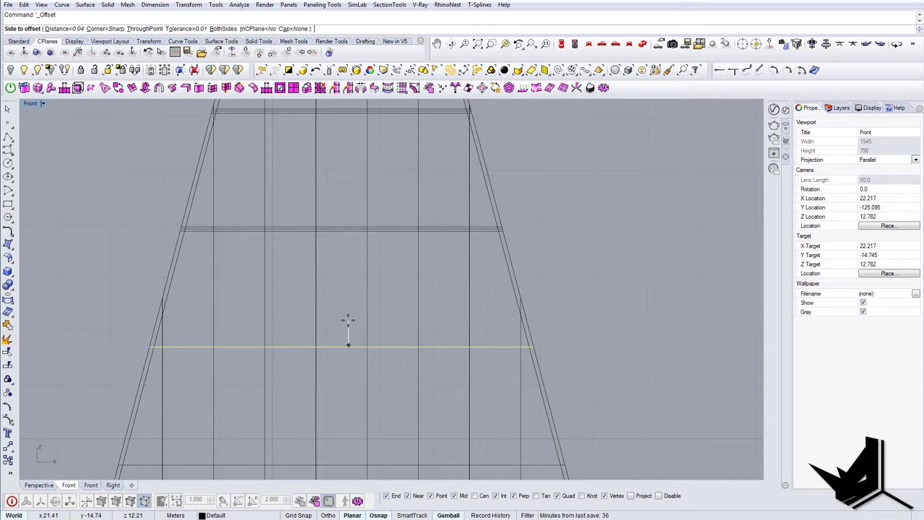
pyautogui.click(347, 320)
# - Offset the sixth horizontal grid line from the apex to both sides by 0.04 m
pyautogui.moveTo(338, 458); pyautogui.dragTo(334, 345, button='right')
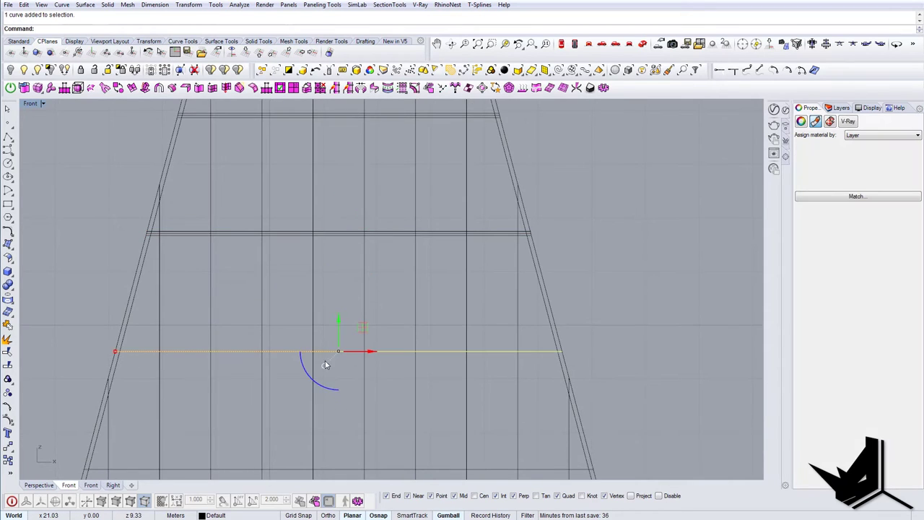
pyautogui.press('Return')
pyautogui.press('Return')
pyautogui.click(342, 370)
pyautogui.click(340, 355)
pyautogui.press('Return')
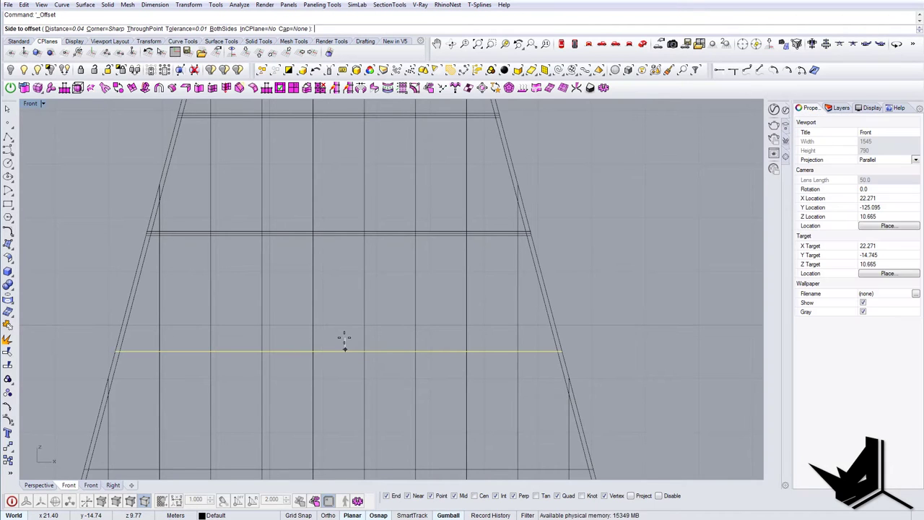
pyautogui.write('b')
pyautogui.press('Return')
# - Offset the seventh horizontal grid line from the apex to both sides by 0.04 m
pyautogui.moveTo(351, 337); pyautogui.dragTo(356, 235, button='right')
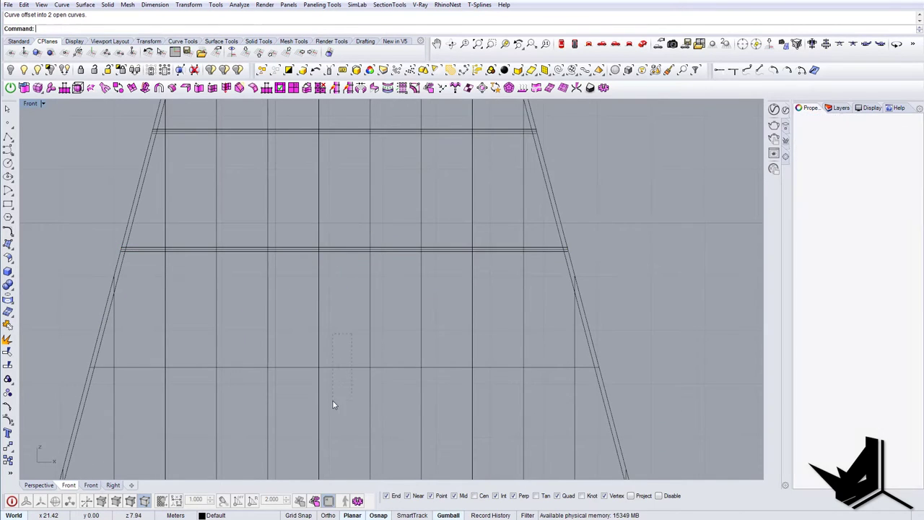
pyautogui.moveTo(333, 404); pyautogui.dragTo(334, 401)
pyautogui.press('Return')
pyautogui.write('b')
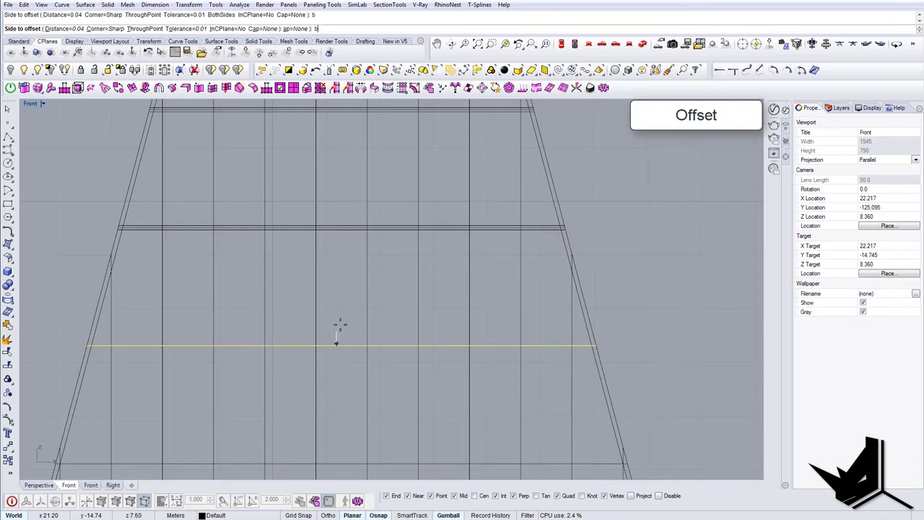
pyautogui.press('Return')
# - Offset the two lowest horizontal grid lines to both sides by 0.04 m
pyautogui.moveTo(349, 421); pyautogui.dragTo(356, 323, button='right')
pyautogui.click(356, 323)
pyautogui.click(341, 367)
pyautogui.moveTo(340, 371); pyautogui.dragTo(339, 337, button='right')
pyautogui.write('O')
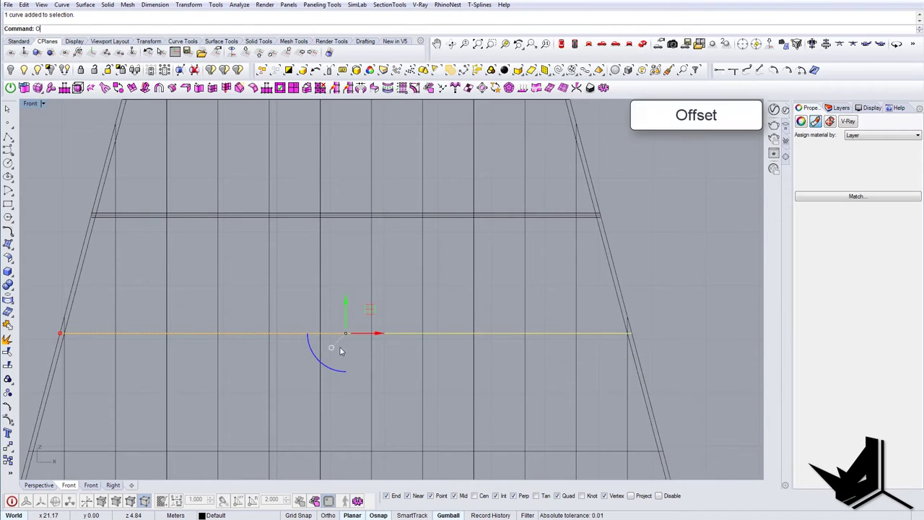
pyautogui.press('Return')
pyautogui.write('b')
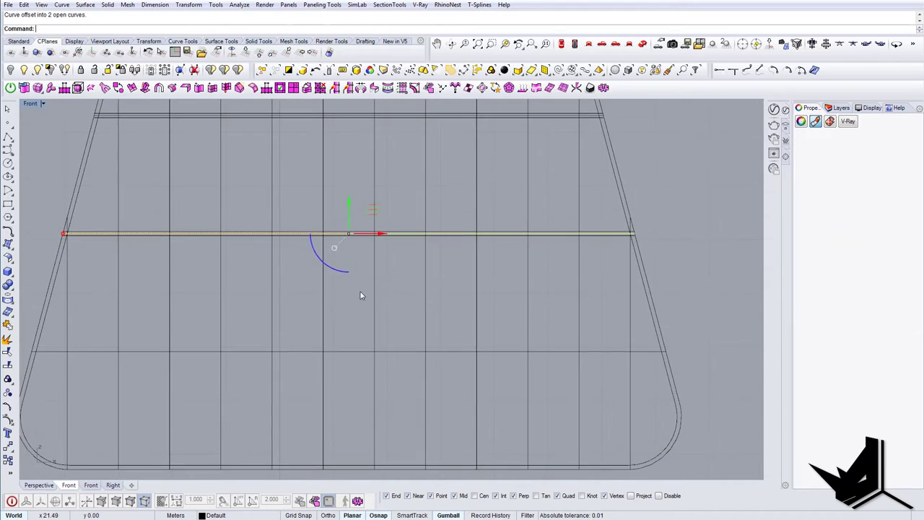
pyautogui.click(337, 351)
pyautogui.press('Return')
pyautogui.write('b')
pyautogui.press('Return')
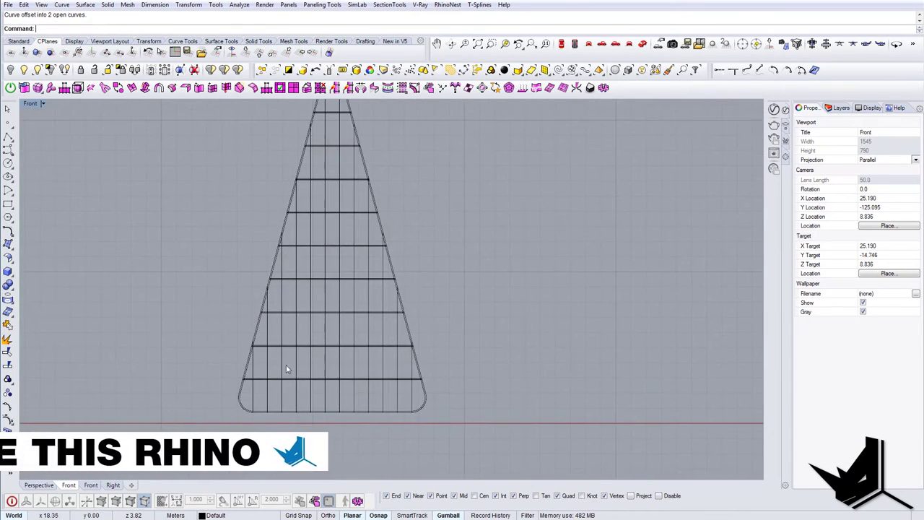
# - Offset the first two vertical grid lines at the outline's left side to both sides by 0.04 m
pyautogui.scroll(6, 257, 384)
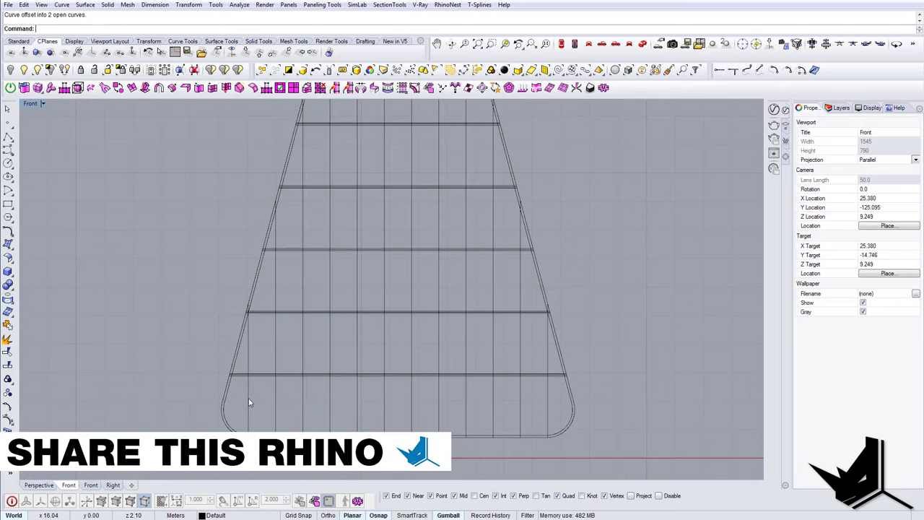
pyautogui.click(250, 399)
pyautogui.moveTo(255, 386); pyautogui.dragTo(248, 369, button='right')
pyautogui.press('Return')
pyautogui.scroll(4, 254, 383)
pyautogui.click(256, 383)
pyautogui.click(276, 394)
pyautogui.press('Return')
pyautogui.click(289, 393)
# - Offset the third and fourth vertical grid lines from the left to both sides by 0.04 m
pyautogui.click(317, 392)
pyautogui.click(331, 394)
pyautogui.click(358, 394)
pyautogui.press('Return')
# - Offset the remaining vertical grid lines, from the fifth to the rightmost, to both sides by 0.04 m
pyautogui.click(398, 396)
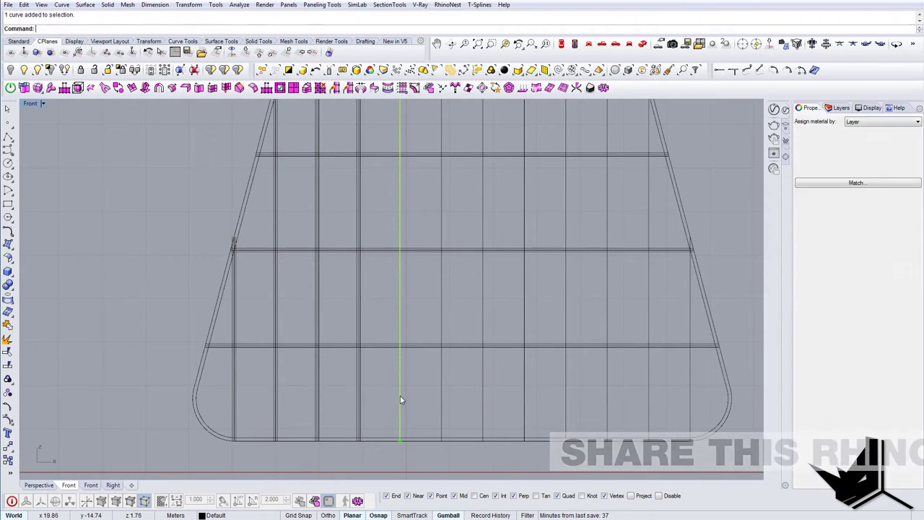
pyautogui.moveTo(504, 402); pyautogui.dragTo(444, 397, button='right')
pyautogui.click(464, 376)
pyautogui.click(476, 380)
pyautogui.click(506, 388)
pyautogui.click(519, 391)
pyautogui.click(548, 395)
pyautogui.click(560, 395)
pyautogui.click(588, 396)
pyautogui.click(591, 397)
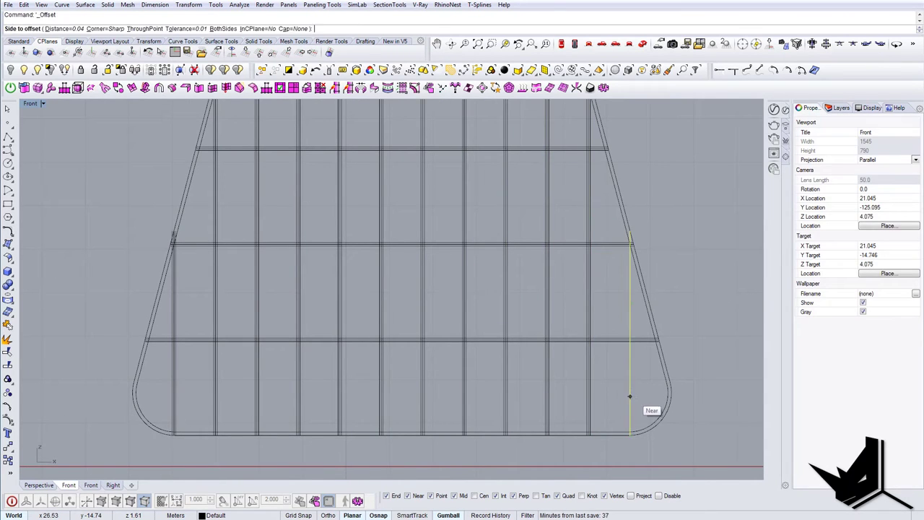
pyautogui.scroll(-4, 464, 366)
pyautogui.scroll(4, 455, 296)
pyautogui.scroll(2, 437, 256)
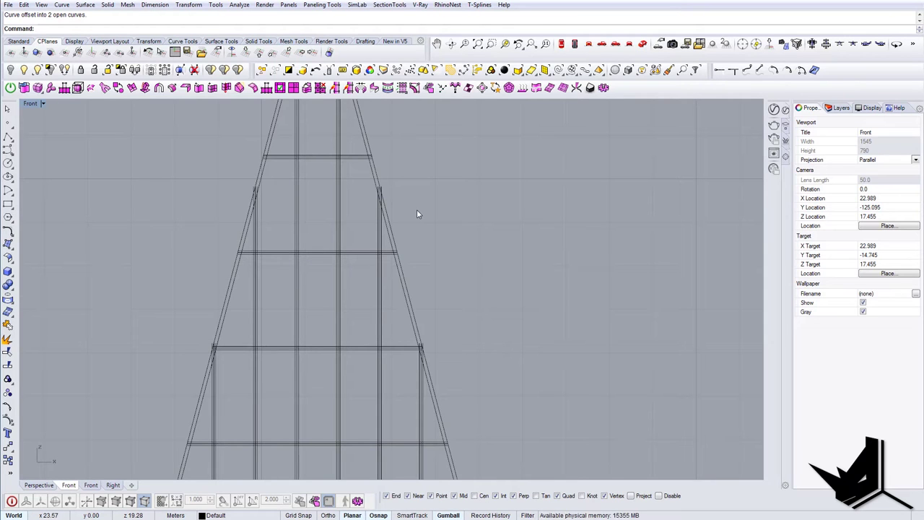
# - Start a curve Boolean on both outlines and all grid curves, keeping DeleteInput=None and CombineRegions=Yes
pyautogui.scroll(-2, 419, 212)
pyautogui.scroll(2, 398, 233)
pyautogui.scroll(-2, 413, 264)
pyautogui.scroll(3, 387, 289)
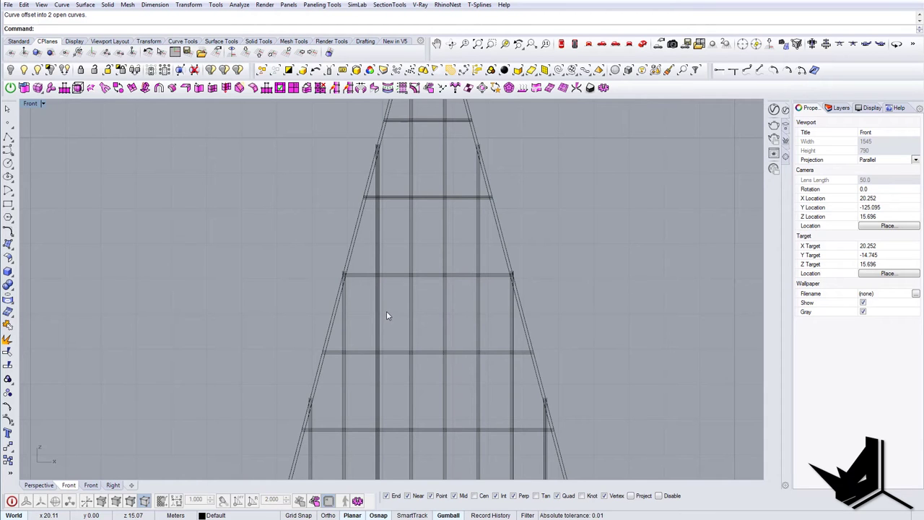
pyautogui.scroll(-4, 385, 316)
pyautogui.scroll(2, 383, 311)
pyautogui.moveTo(416, 341); pyautogui.dragTo(409, 315, button='right')
pyautogui.write('cb')
pyautogui.press('Return')
pyautogui.scroll(-6, 423, 319)
pyautogui.moveTo(277, 157); pyautogui.dragTo(499, 397)
pyautogui.scroll(4, 427, 369)
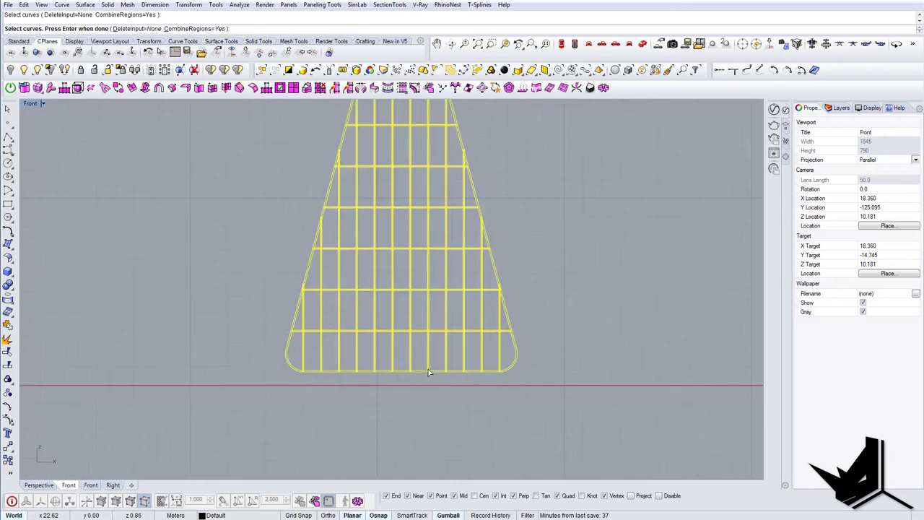
pyautogui.press('Return')
# - Pick the pane regions between the mullions in the bottom row of the grid as regions to keep
pyautogui.click(307, 344)
pyautogui.click(329, 344)
pyautogui.click(351, 343)
pyautogui.click(417, 343)
pyautogui.click(440, 343)
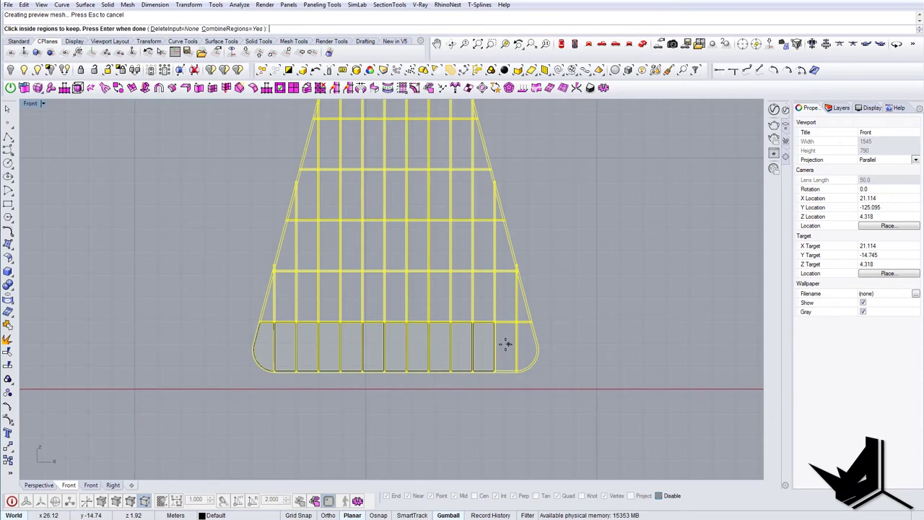
# - Pick all pane regions in the second row from the base, including the slanted end panes, as regions to keep
pyautogui.click(509, 302)
pyautogui.click(484, 296)
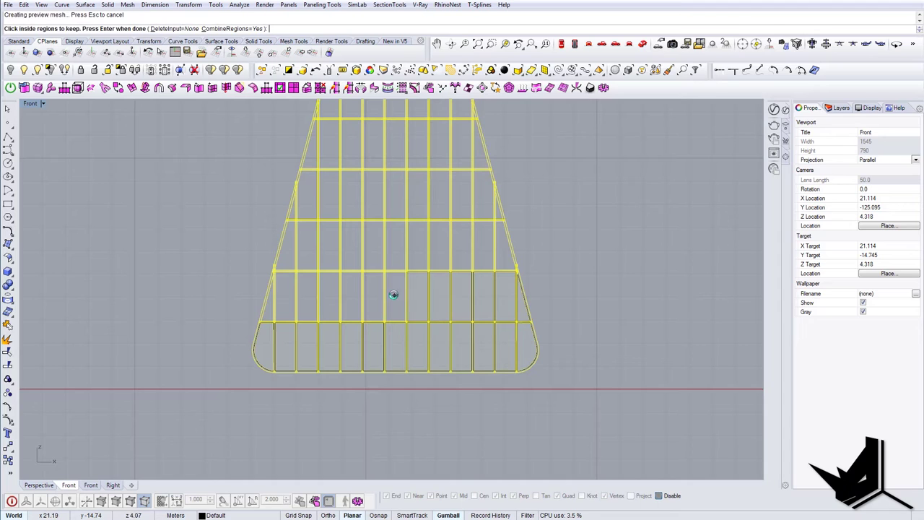
pyautogui.click(373, 294)
pyautogui.click(351, 304)
pyautogui.click(330, 302)
pyautogui.click(308, 301)
pyautogui.click(285, 303)
pyautogui.click(267, 313)
# - Pick the pane regions in the third row from the base as regions to keep
pyautogui.click(308, 256)
pyautogui.click(327, 247)
pyautogui.moveTo(350, 245); pyautogui.dragTo(312, 351, button='right')
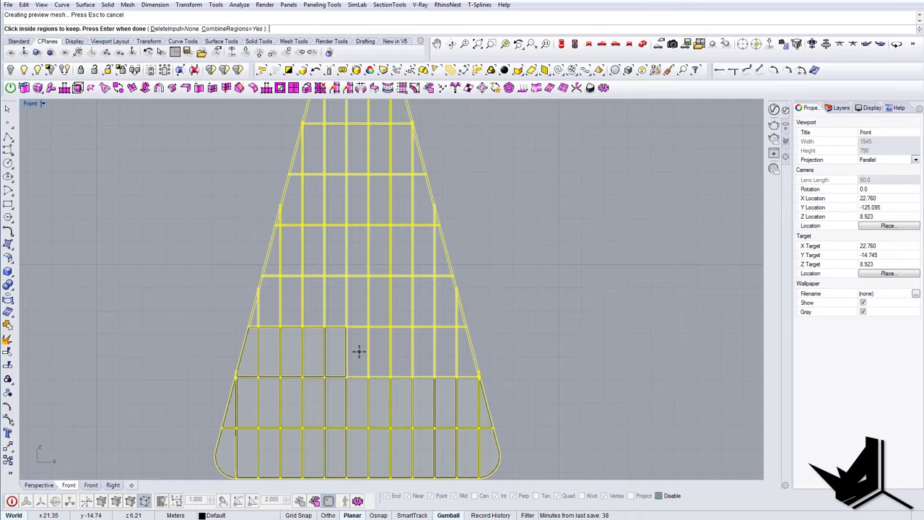
pyautogui.click(445, 355)
pyautogui.click(464, 361)
# - Pick the pane regions in the fourth row from the base, including the small end slivers, as regions to keep
pyautogui.scroll(2, 460, 322)
pyautogui.click(441, 306)
pyautogui.moveTo(426, 310); pyautogui.dragTo(557, 379, button='right')
pyautogui.scroll(-4, 552, 378)
pyautogui.click(530, 359)
pyautogui.click(502, 353)
pyautogui.click(453, 355)
pyautogui.click(425, 356)
pyautogui.click(397, 359)
pyautogui.click(342, 364)
pyautogui.scroll(6, 324, 380)
pyautogui.click(325, 386)
# - Pick the pane regions in the fifth row from the base as regions to keep
pyautogui.scroll(-6, 327, 385)
pyautogui.moveTo(349, 361); pyautogui.dragTo(302, 401, button='right')
pyautogui.click(333, 344)
pyautogui.click(351, 341)
pyautogui.click(378, 336)
pyautogui.click(406, 331)
pyautogui.click(469, 336)
pyautogui.click(491, 344)
pyautogui.click(507, 340)
# - Pick the pane regions in the sixth row from the base, including the small end slivers, as regions to keep
pyautogui.scroll(2, 498, 336)
pyautogui.scroll(8, 498, 336)
pyautogui.click(501, 342)
pyautogui.scroll(-4, 502, 344)
pyautogui.moveTo(367, 348); pyautogui.dragTo(529, 392, button='right')
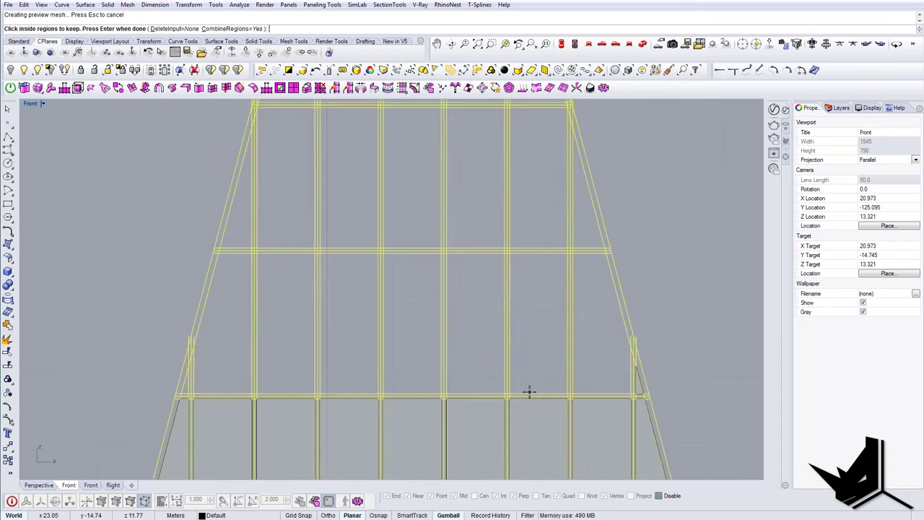
pyautogui.scroll(-1, 529, 393)
pyautogui.click(582, 361)
pyautogui.click(537, 356)
pyautogui.click(496, 353)
pyautogui.click(430, 345)
pyautogui.click(383, 350)
pyautogui.click(325, 351)
# - Pick the pane regions in the seventh row from the base, including the slanted end panes, as regions to keep
pyautogui.scroll(2, 289, 361)
pyautogui.scroll(-3, 248, 390)
pyautogui.scroll(3, 325, 379)
pyautogui.click(289, 364)
pyautogui.click(325, 345)
pyautogui.click(377, 337)
pyautogui.click(449, 342)
pyautogui.click(488, 334)
pyautogui.click(543, 346)
pyautogui.click(563, 363)
# - Pick the five pane regions in the eighth row from the base as regions to keep
pyautogui.scroll(2, 485, 285)
pyautogui.moveTo(485, 285); pyautogui.dragTo(497, 356, button='right')
pyautogui.click(537, 306)
pyautogui.click(472, 289)
pyautogui.scroll(-4, 439, 320)
pyautogui.moveTo(440, 321); pyautogui.dragTo(463, 378, button='right')
pyautogui.click(443, 318)
pyautogui.click(404, 314)
pyautogui.click(373, 321)
# - Pick the pane regions in the ninth row from the base, including the end slivers, as regions to keep
pyautogui.scroll(6, 381, 267)
pyautogui.click(381, 266)
pyautogui.moveTo(410, 270); pyautogui.dragTo(371, 361, button='right')
pyautogui.click(386, 305)
pyautogui.click(465, 287)
pyautogui.moveTo(496, 270); pyautogui.dragTo(461, 344, button='right')
pyautogui.click(502, 345)
pyautogui.click(562, 429)
# - Pick the three regions under the rounded apex and finish the curve Boolean
pyautogui.click(491, 233)
pyautogui.click(404, 233)
pyautogui.click(378, 236)
pyautogui.scroll(-15, 390, 298)
pyautogui.moveTo(415, 308); pyautogui.dragTo(416, 186, button='right')
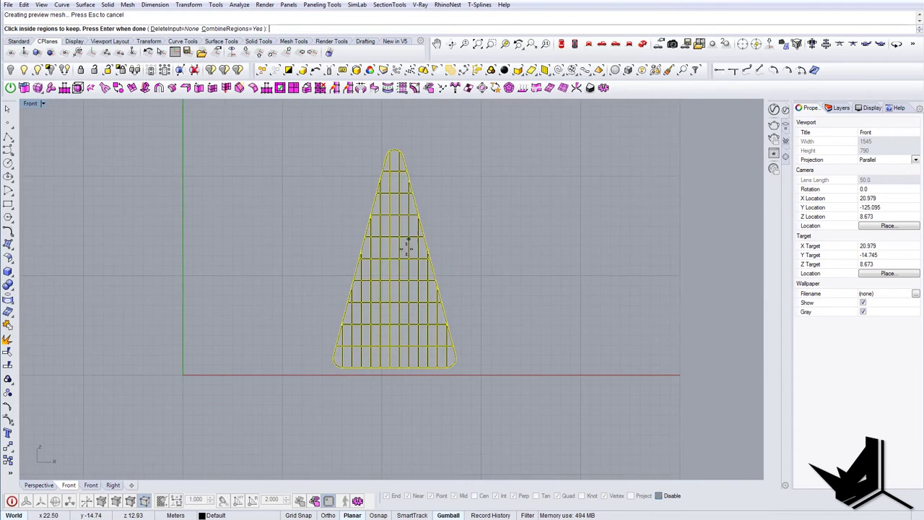
pyautogui.press('Return')
# - Add the outer triangular outline to the selected pane curves, invert the selection and delete the leftover grid lines
pyautogui.scroll(8, 397, 246)
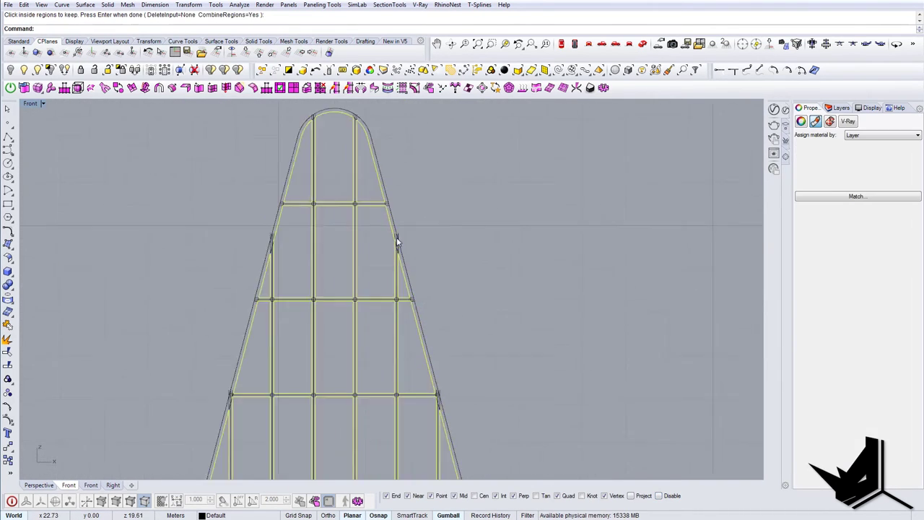
pyautogui.scroll(2, 396, 245)
pyautogui.click(397, 261)
pyautogui.scroll(-10, 398, 265)
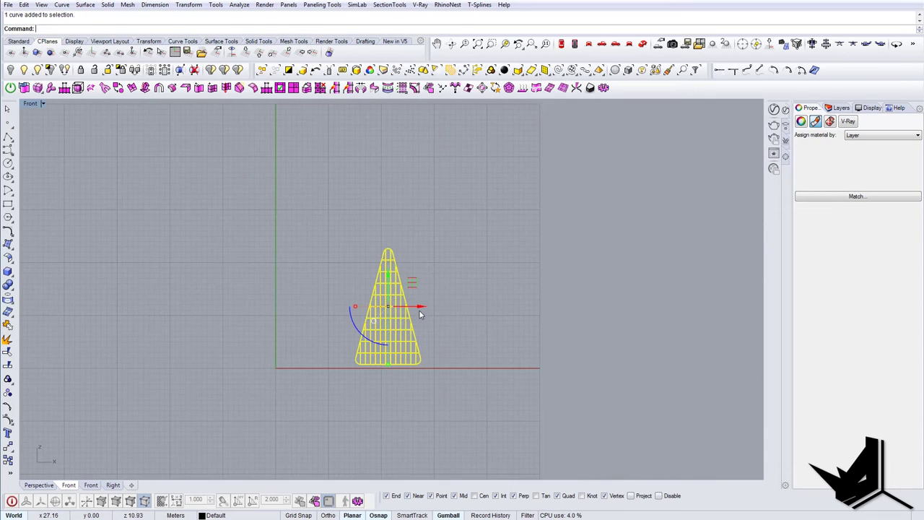
pyautogui.scroll(10, 336, 213)
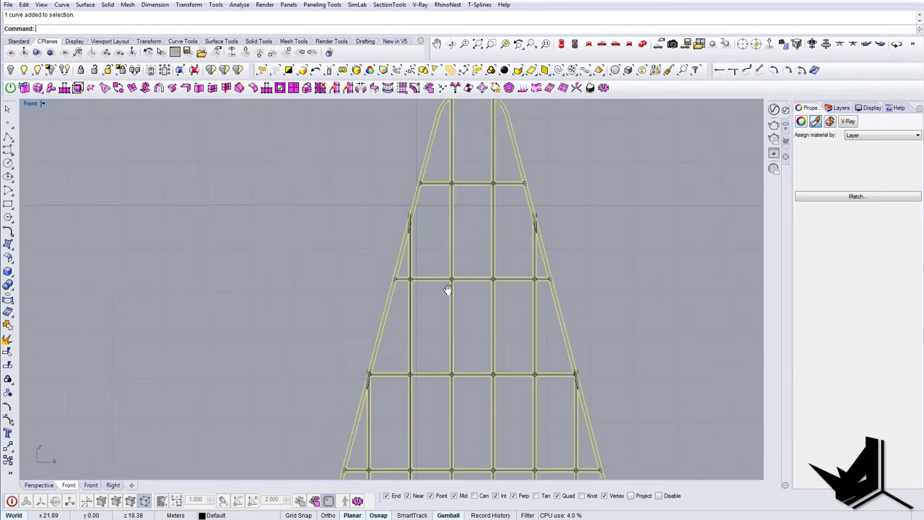
pyautogui.scroll(-4, 328, 308)
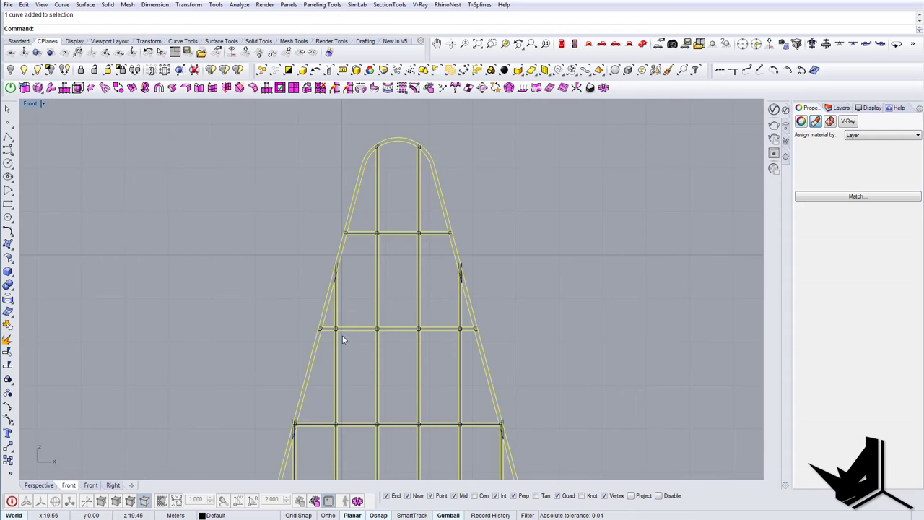
pyautogui.moveTo(401, 300); pyautogui.dragTo(345, 328, button='right')
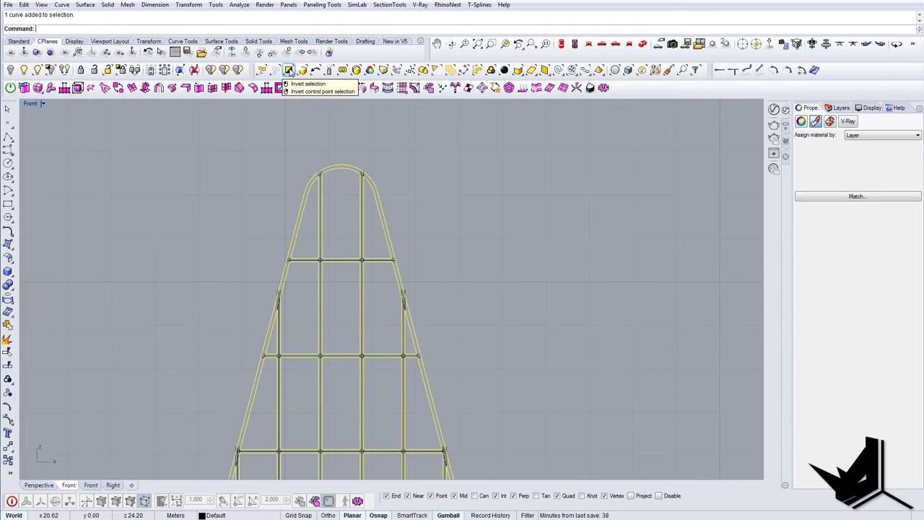
pyautogui.press('Delete')
pyautogui.scroll(-4, 423, 306)
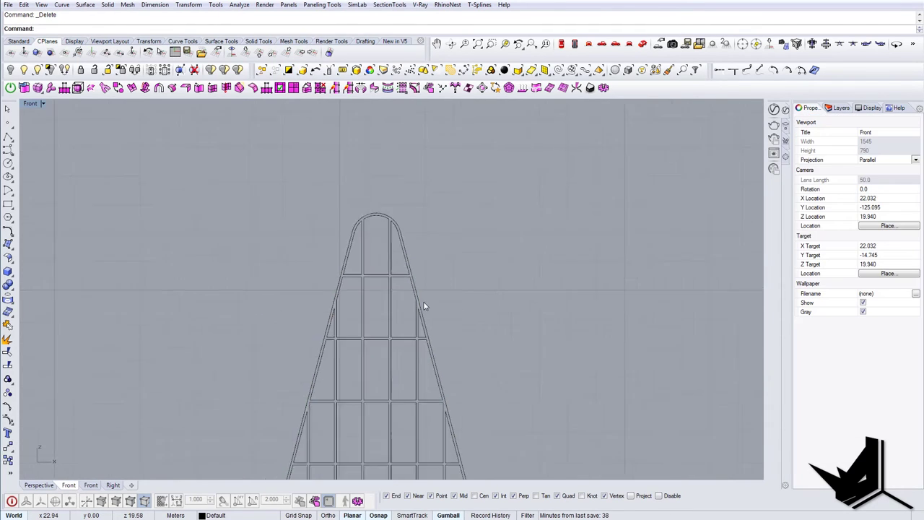
# - Select the outline and all pane curves and create a planar surface from them as the glazing frame
pyautogui.moveTo(394, 236); pyautogui.dragTo(394, 208, button='right')
pyautogui.scroll(10, 425, 429)
pyautogui.scroll(-12, 508, 389)
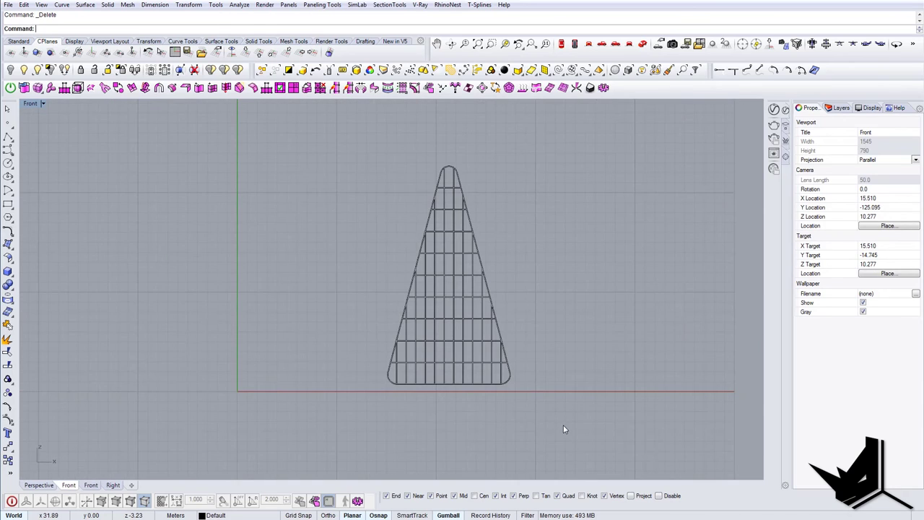
pyautogui.moveTo(281, 132); pyautogui.dragTo(277, 142)
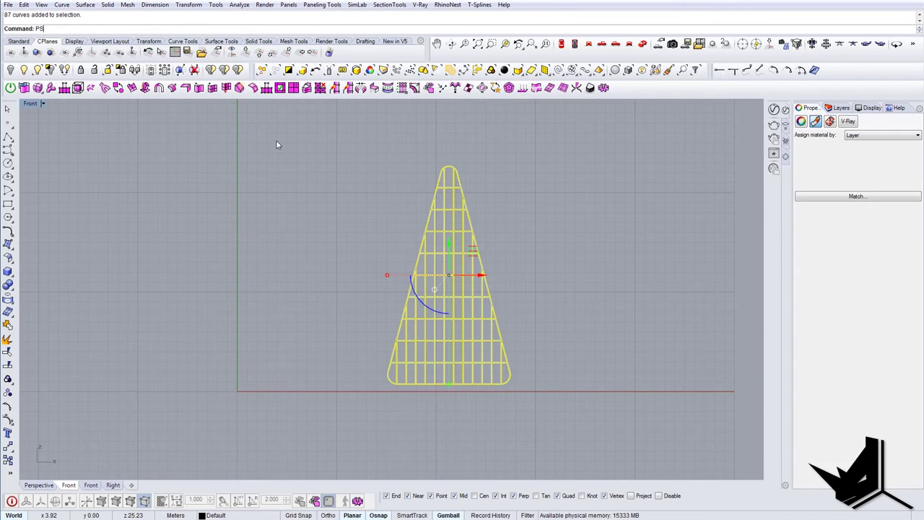
pyautogui.press('Return')
pyautogui.scroll(6, 452, 228)
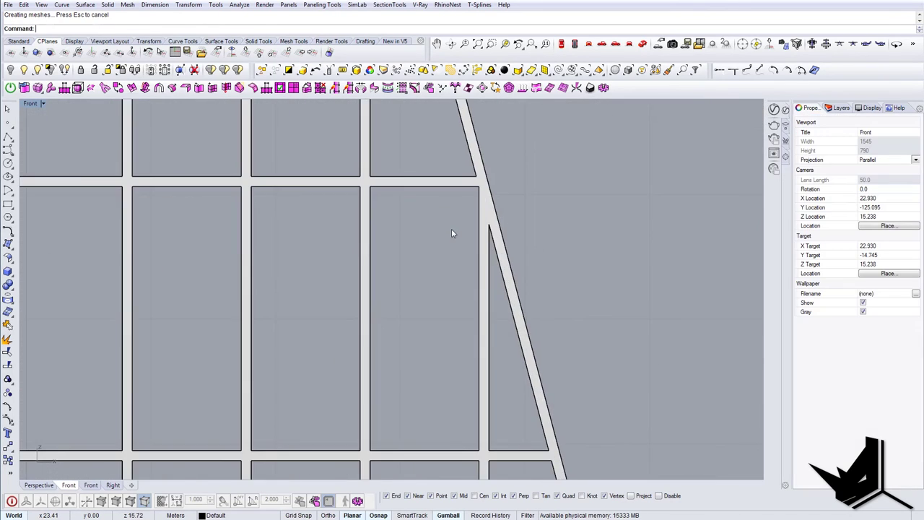
# - Switch to the perspective view and show the hidden cabin objects around the glazing frame
pyautogui.click(643, 44)
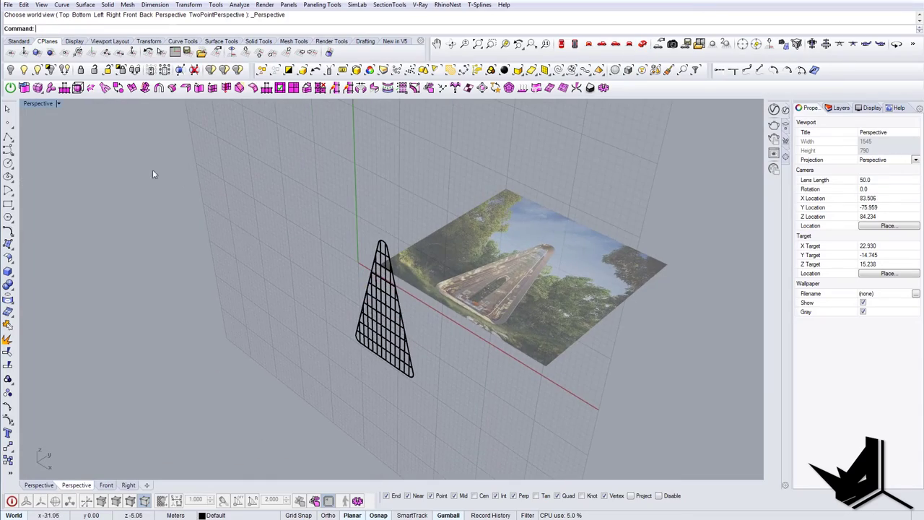
pyautogui.click(36, 72)
pyautogui.moveTo(443, 300); pyautogui.dragTo(291, 292, button='right')
pyautogui.scroll(8, 440, 347)
pyautogui.moveTo(443, 352); pyautogui.dragTo(570, 376, button='right')
pyautogui.scroll(6, 445, 402)
# - Select the planar glazing frame surface and extrude it slightly along the cabin's length to give it thickness
pyautogui.click(441, 385)
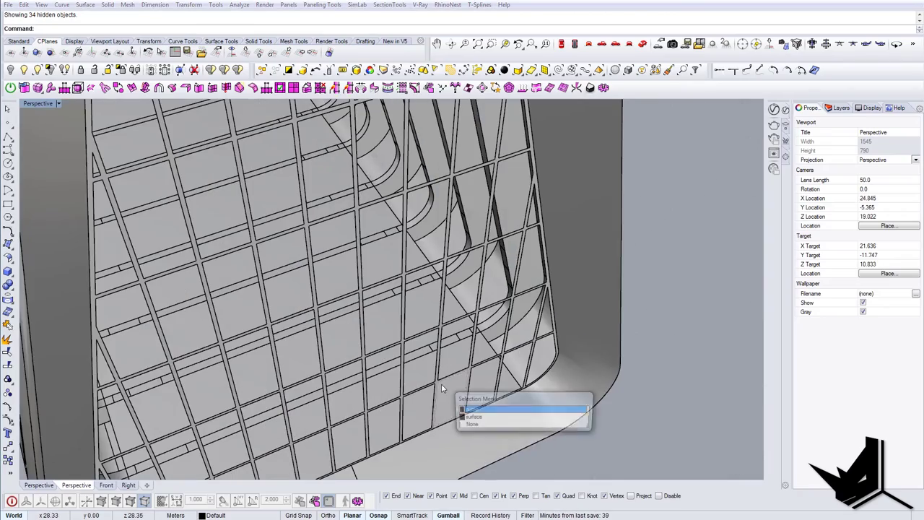
pyautogui.click(462, 421)
pyautogui.moveTo(463, 421); pyautogui.dragTo(549, 383, button='right')
pyautogui.scroll(8, 362, 209)
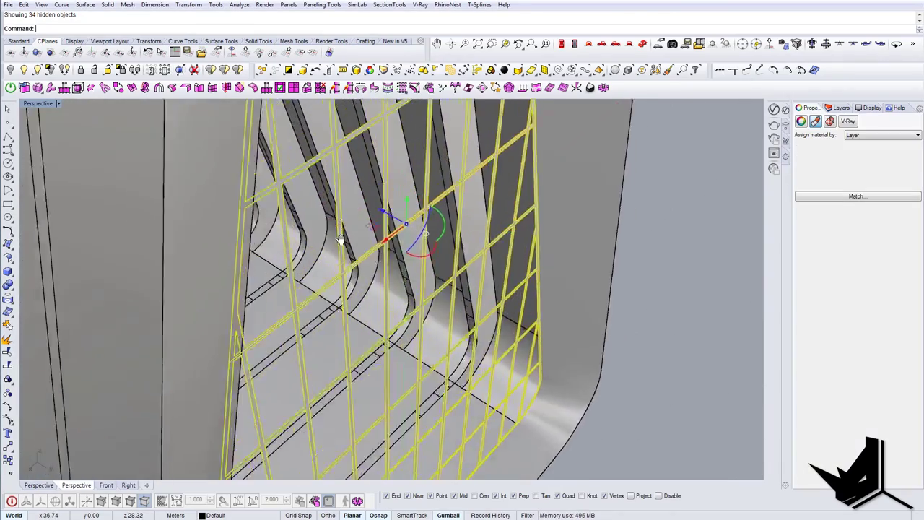
pyautogui.moveTo(333, 201); pyautogui.dragTo(395, 330, button='right')
pyautogui.moveTo(404, 338); pyautogui.dragTo(402, 335)
pyautogui.press('Escape')
pyautogui.scroll(-8, 402, 334)
pyautogui.moveTo(403, 335); pyautogui.dragTo(375, 310, button='right')
# - Select the thickened glazing frame and set the construction plane to world Top
pyautogui.click(381, 303)
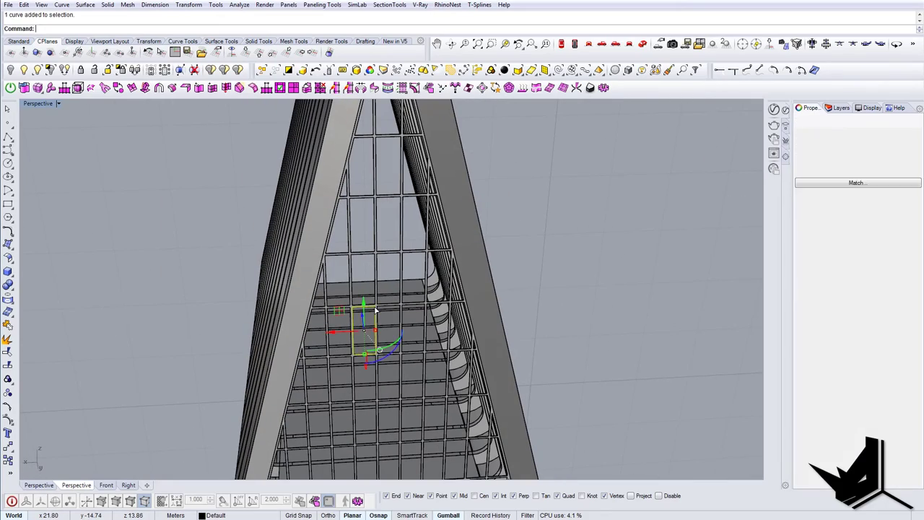
pyautogui.click(381, 303)
pyautogui.click(419, 339)
pyautogui.scroll(-8, 419, 340)
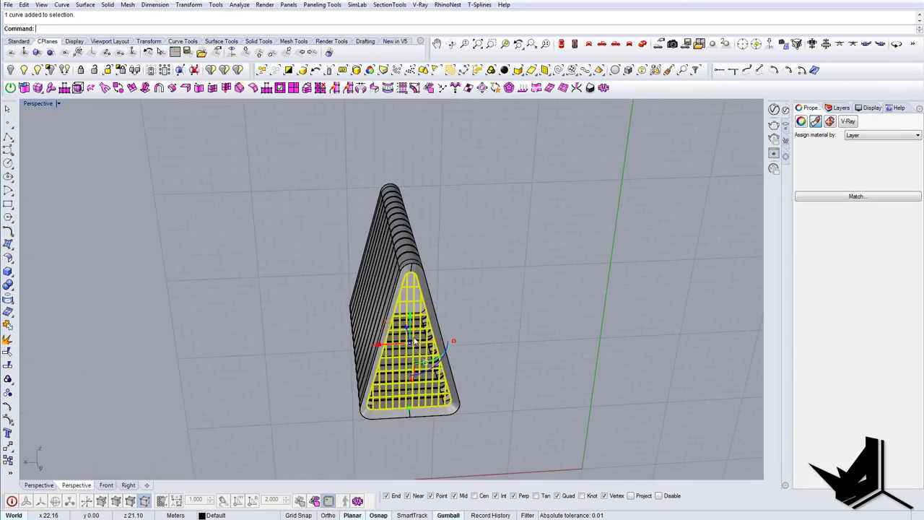
pyautogui.moveTo(419, 340); pyautogui.dragTo(417, 282, button='right')
pyautogui.moveTo(347, 285); pyautogui.dragTo(431, 330, button='right')
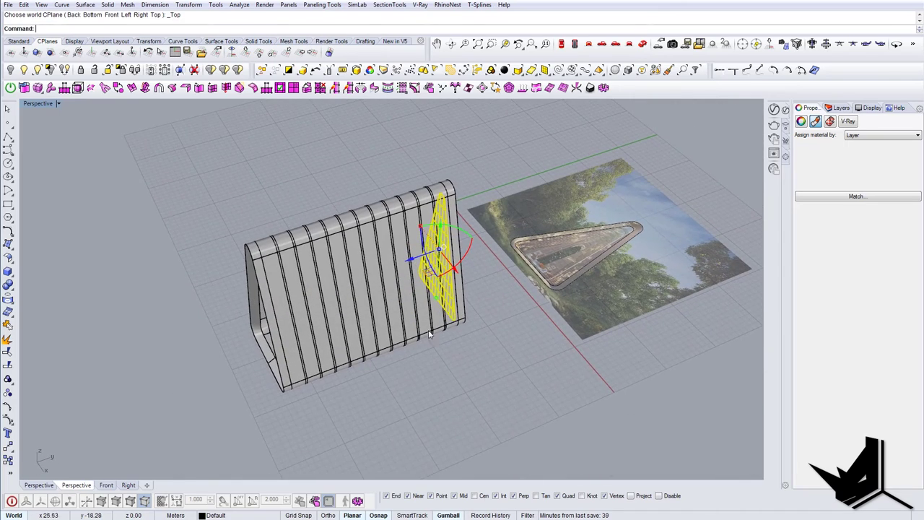
pyautogui.press('Return')
pyautogui.moveTo(406, 367); pyautogui.dragTo(390, 345, button='right')
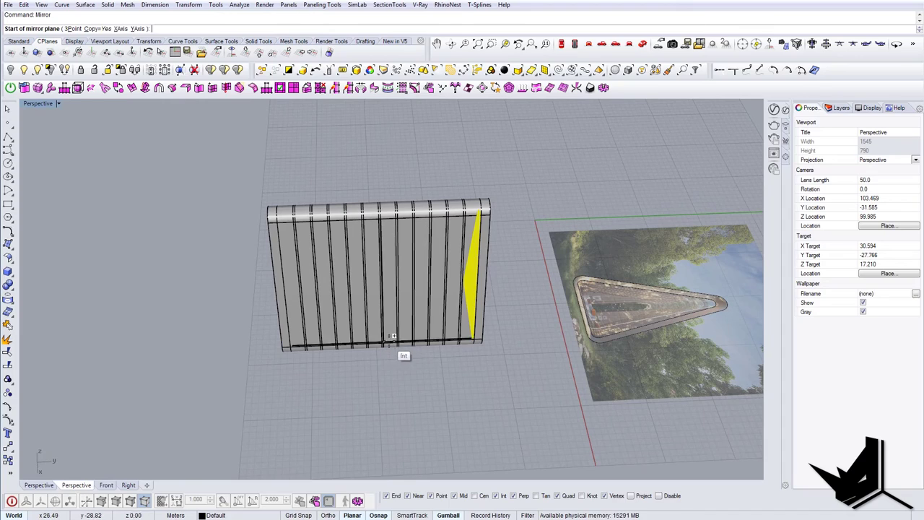
pyautogui.scroll(2, 390, 337)
pyautogui.press('Escape')
# - Copy the glazing frame from its bottom edge at the floor seam to the matching seam point at the cabin's opposite opening
pyautogui.moveTo(488, 374); pyautogui.dragTo(351, 392, button='right')
pyautogui.scroll(10, 354, 390)
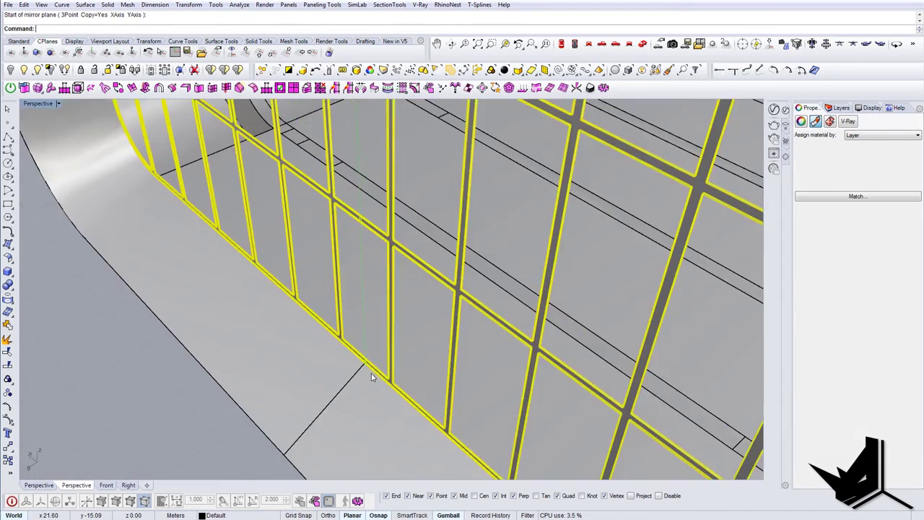
pyautogui.scroll(4, 372, 377)
pyautogui.write('copy')
pyautogui.press('Return')
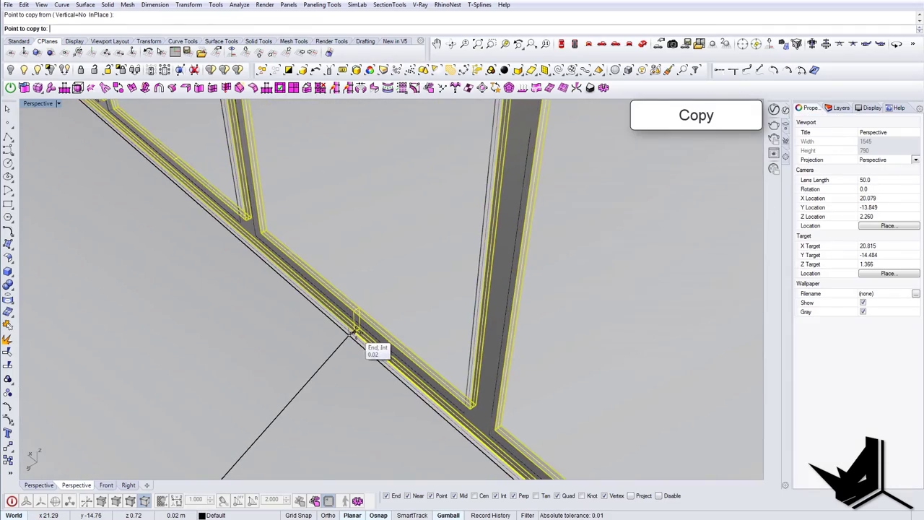
pyautogui.scroll(-10, 354, 332)
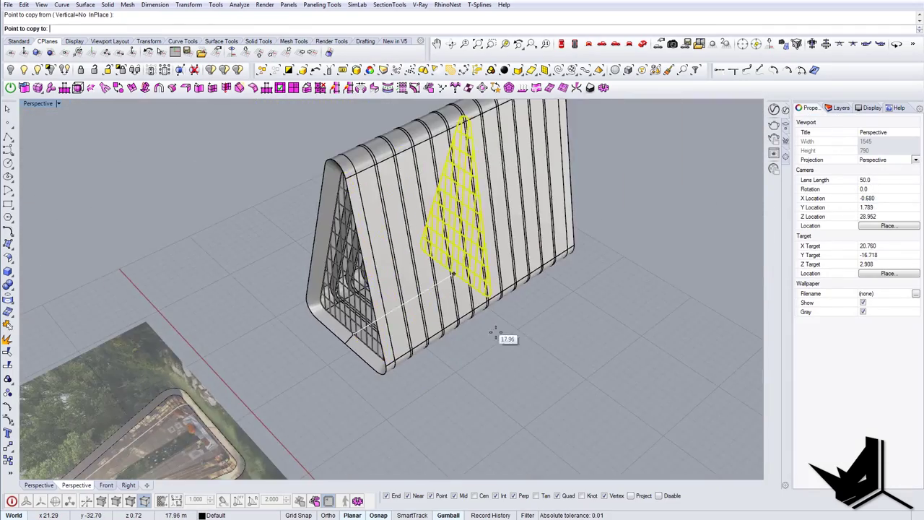
pyautogui.scroll(12, 354, 336)
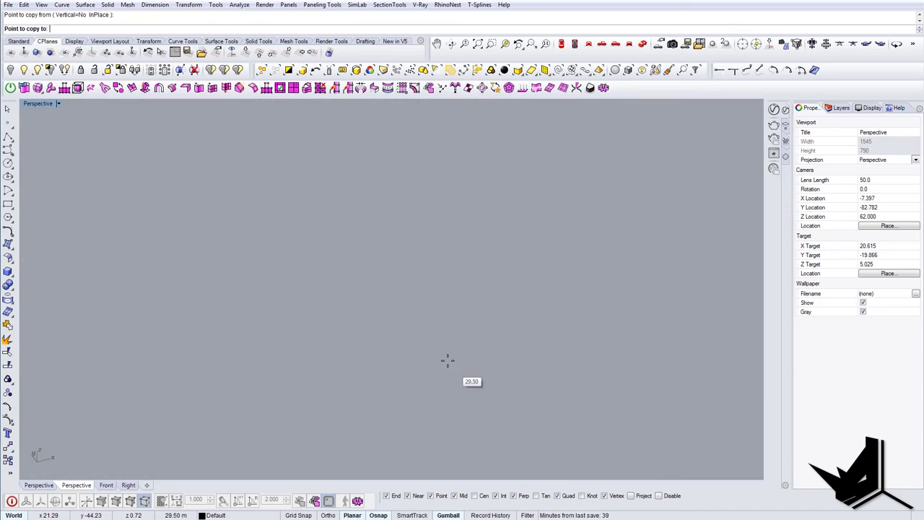
pyautogui.scroll(-8, 447, 361)
pyautogui.click(417, 329)
pyautogui.scroll(6, 415, 325)
pyautogui.scroll(-4, 413, 320)
# - Move the copied glazing frame slightly along the cabin's length, snapping its bottom edge to align with the opening
pyautogui.click(404, 303)
pyautogui.press('Return')
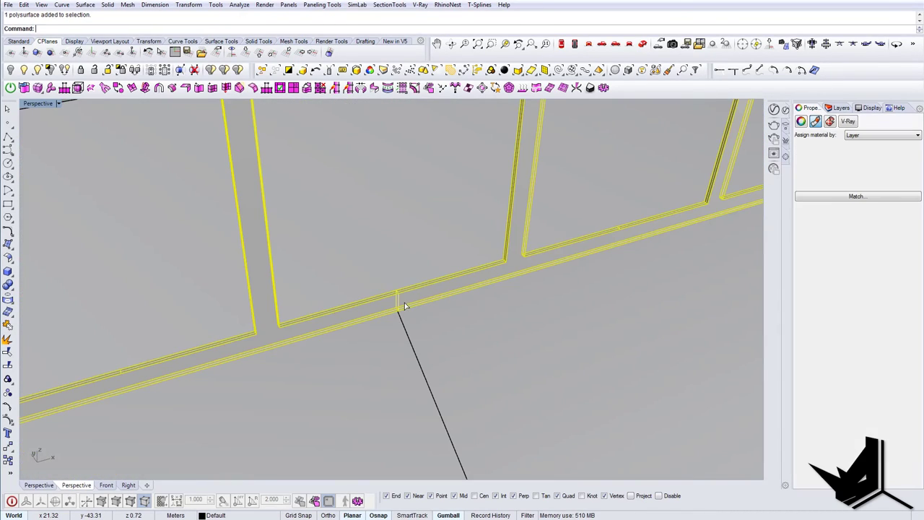
pyautogui.scroll(6, 507, 262)
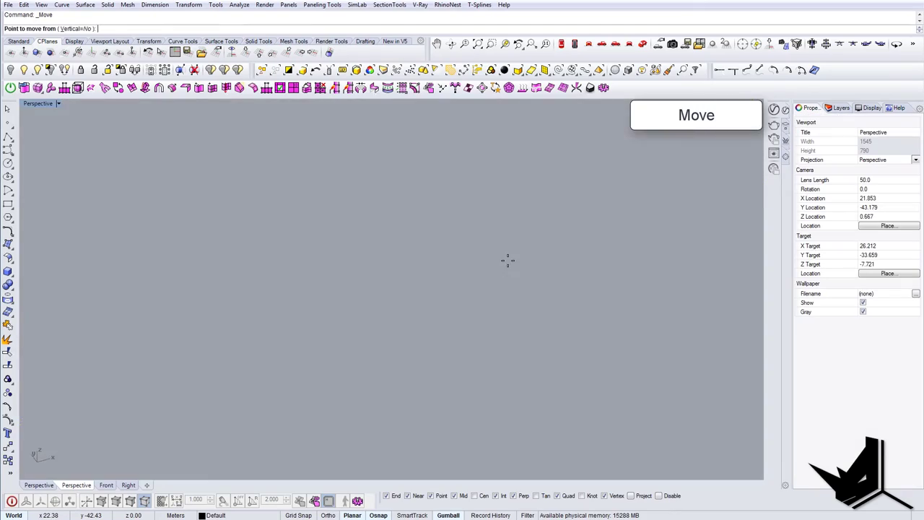
pyautogui.scroll(-6, 508, 260)
pyautogui.click(498, 261)
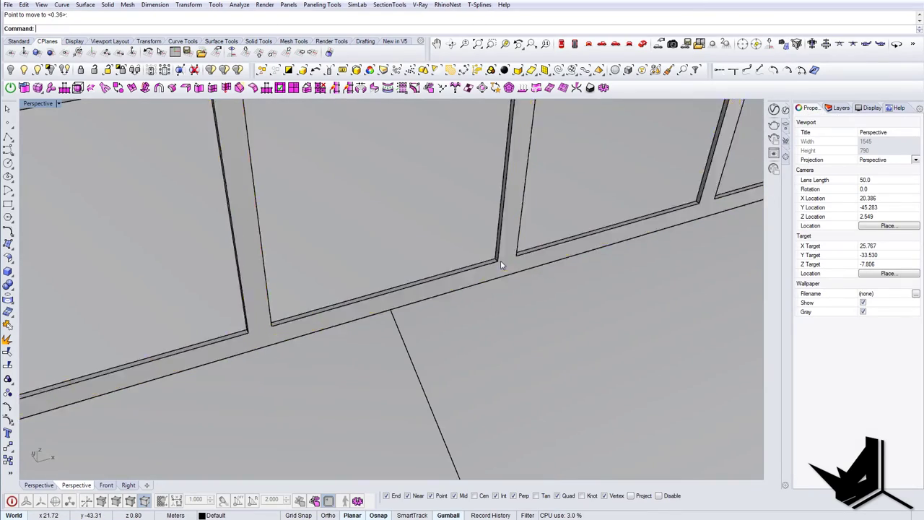
pyautogui.scroll(-8, 498, 263)
pyautogui.moveTo(482, 281); pyautogui.dragTo(438, 325, button='right')
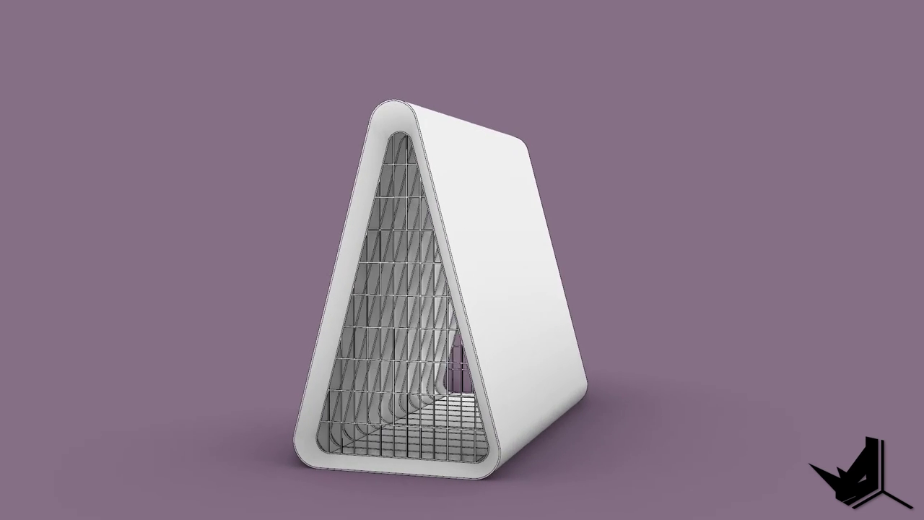